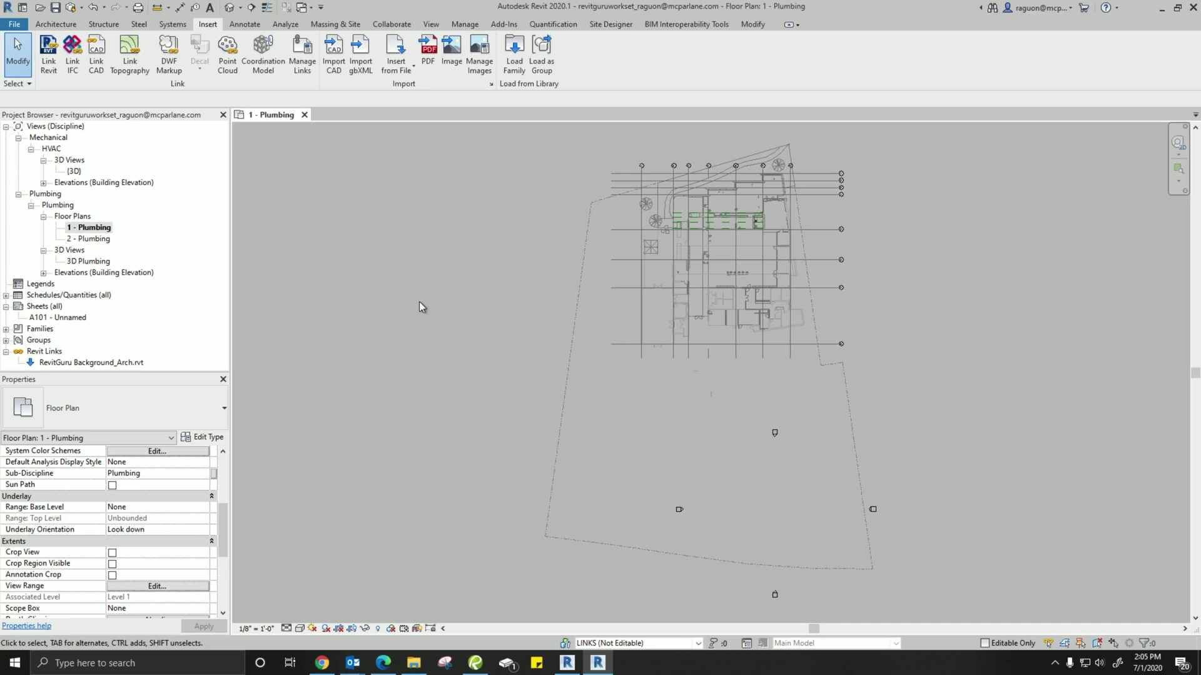
Draw a horizontal building section across the full width of the linked building in the 1 - Plumbing plan and open its section view
left_click(253, 7)
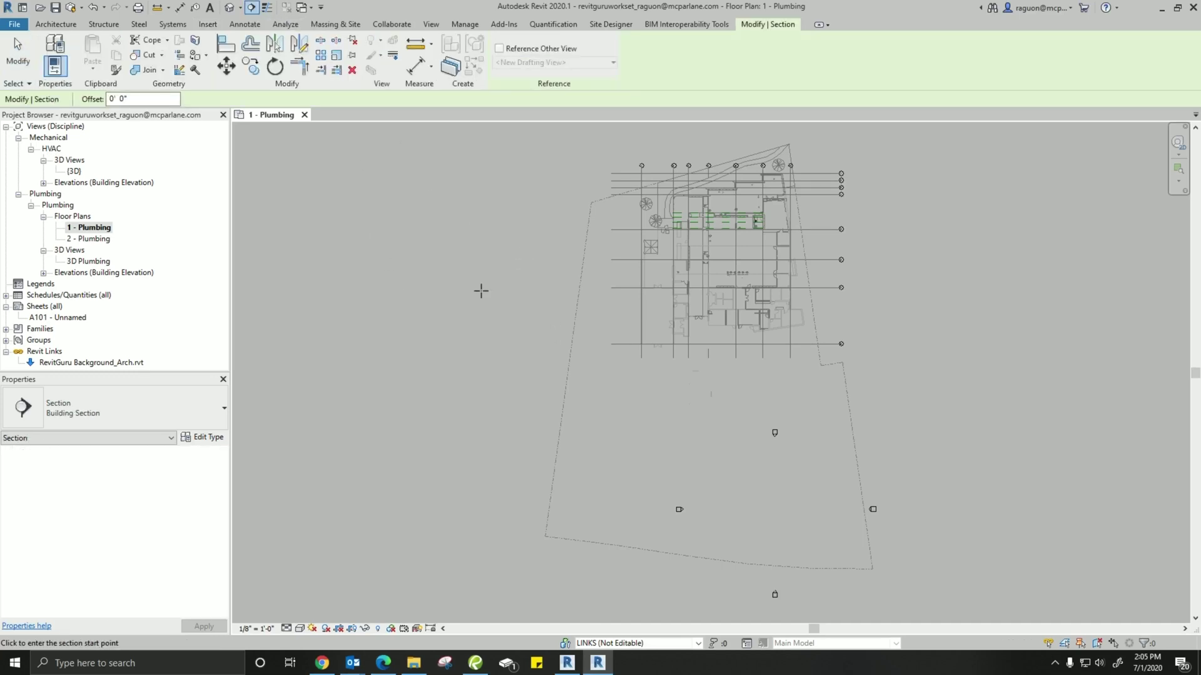
left_click(470, 273)
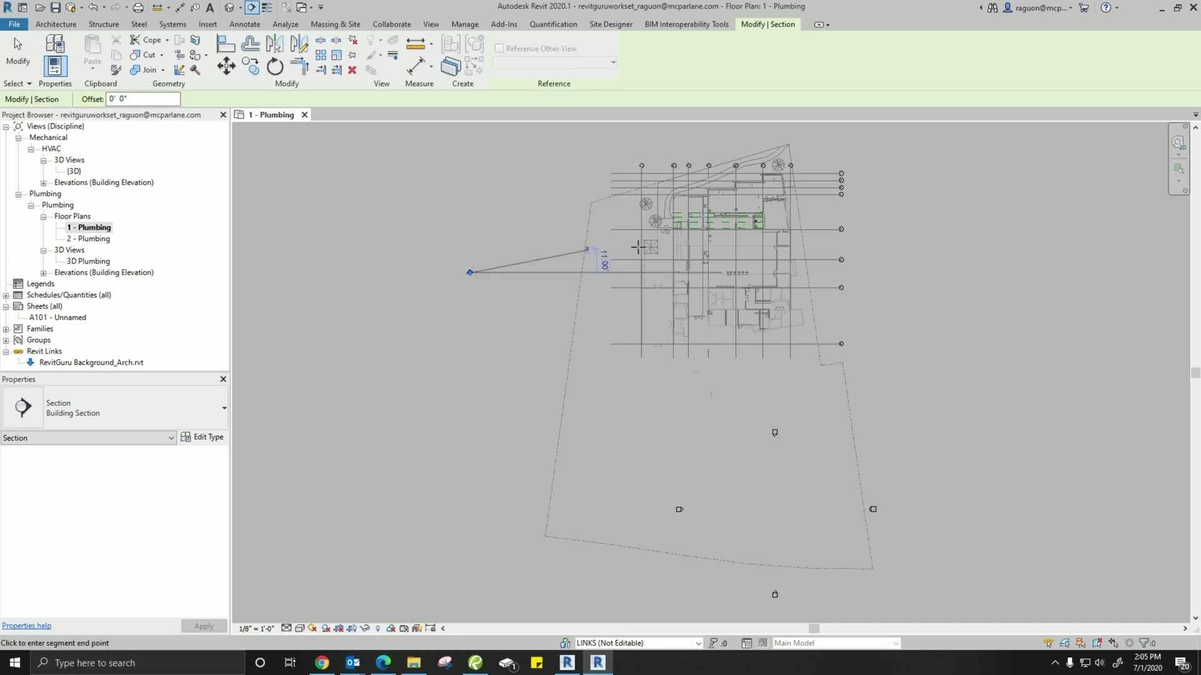
left_click(942, 273)
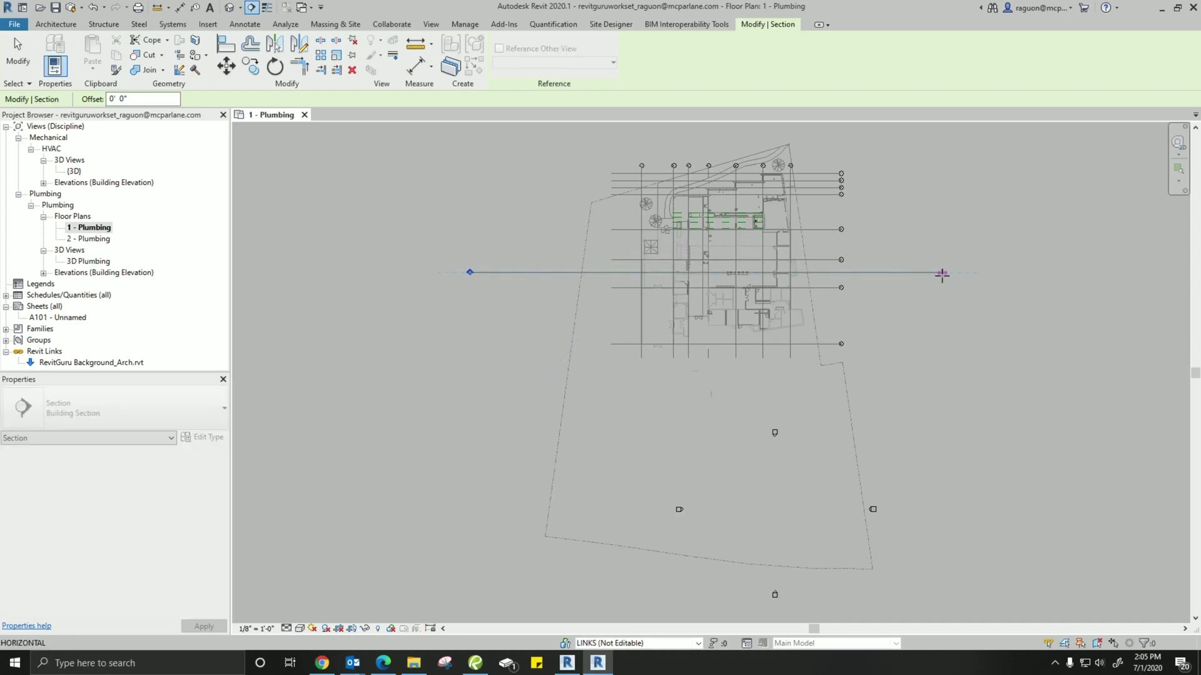
key("Escape")
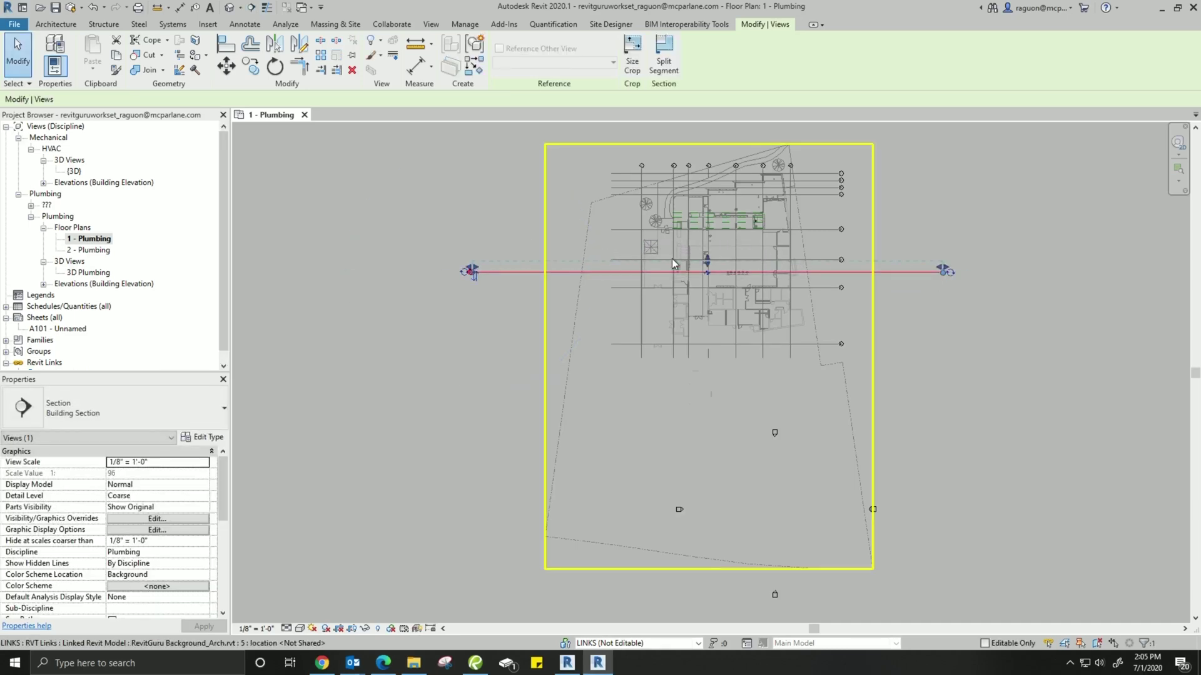
right_click(603, 272)
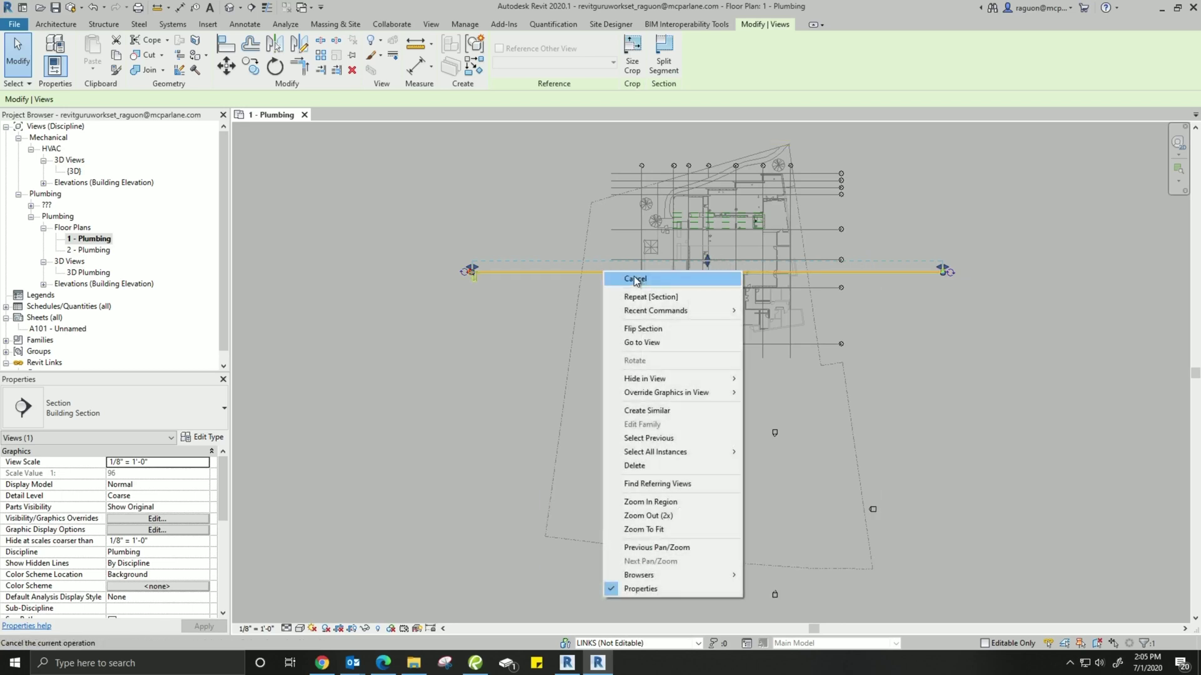
left_click(659, 342)
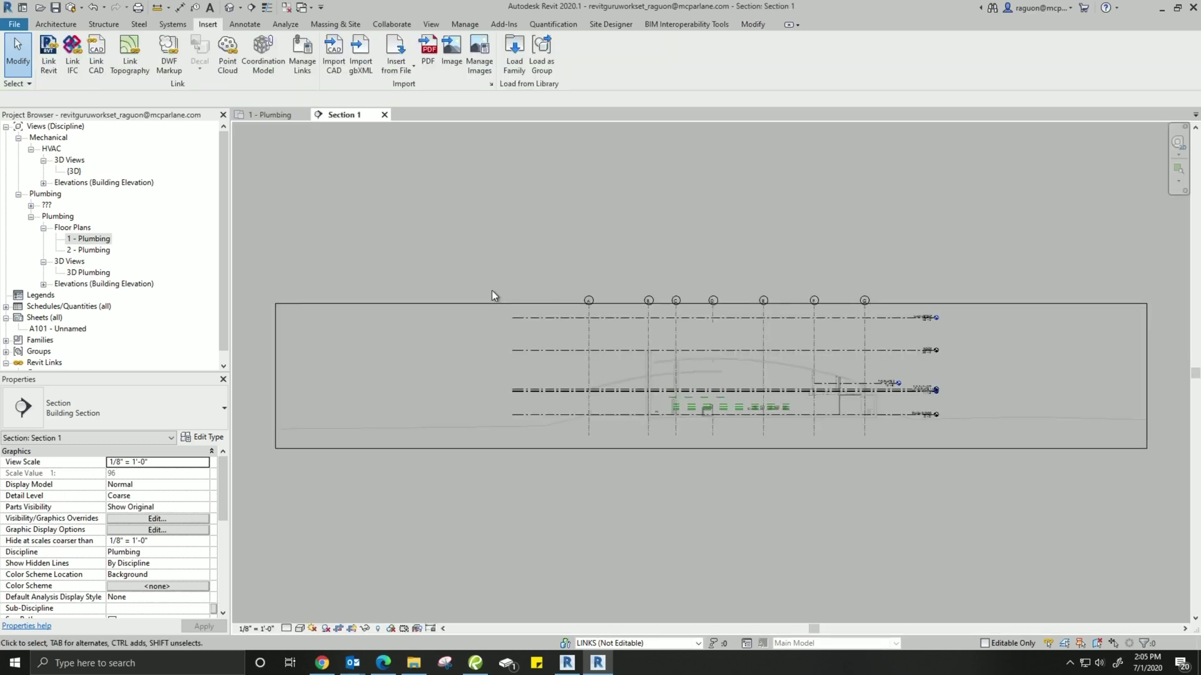
Start Copy/Monitor on the linked RevitGuru Background_Arch model in the section view
scroll(966, 400, "up", 5)
scroll(906, 367, "up", 2)
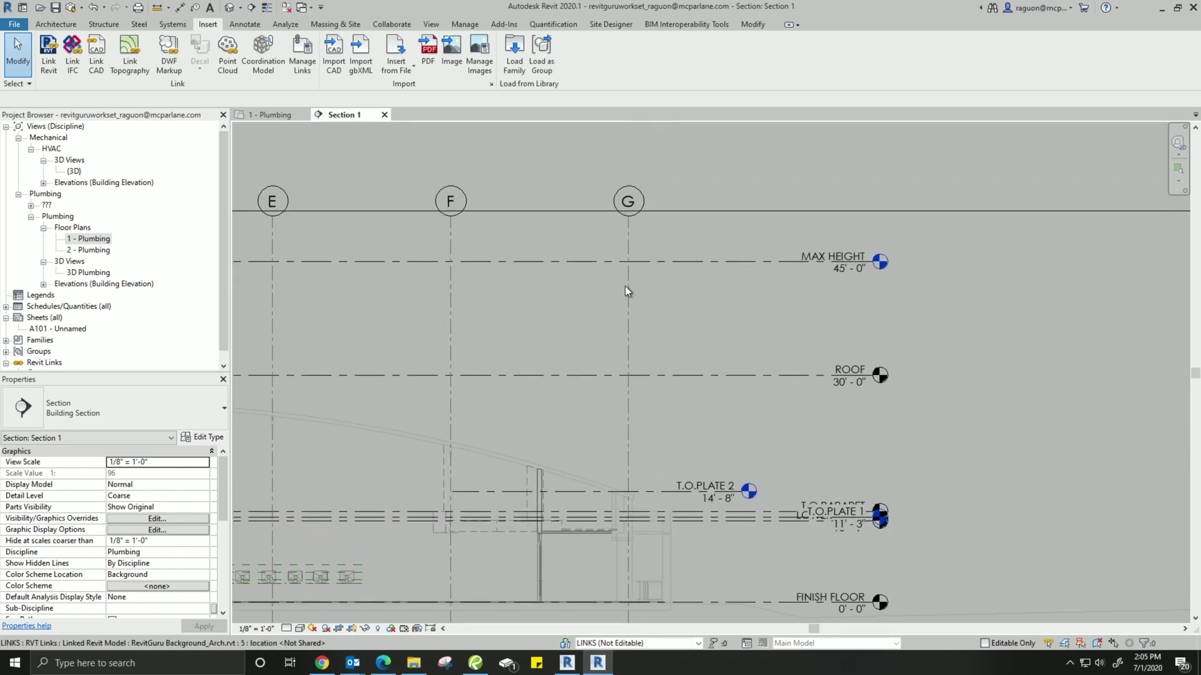
left_click(565, 476)
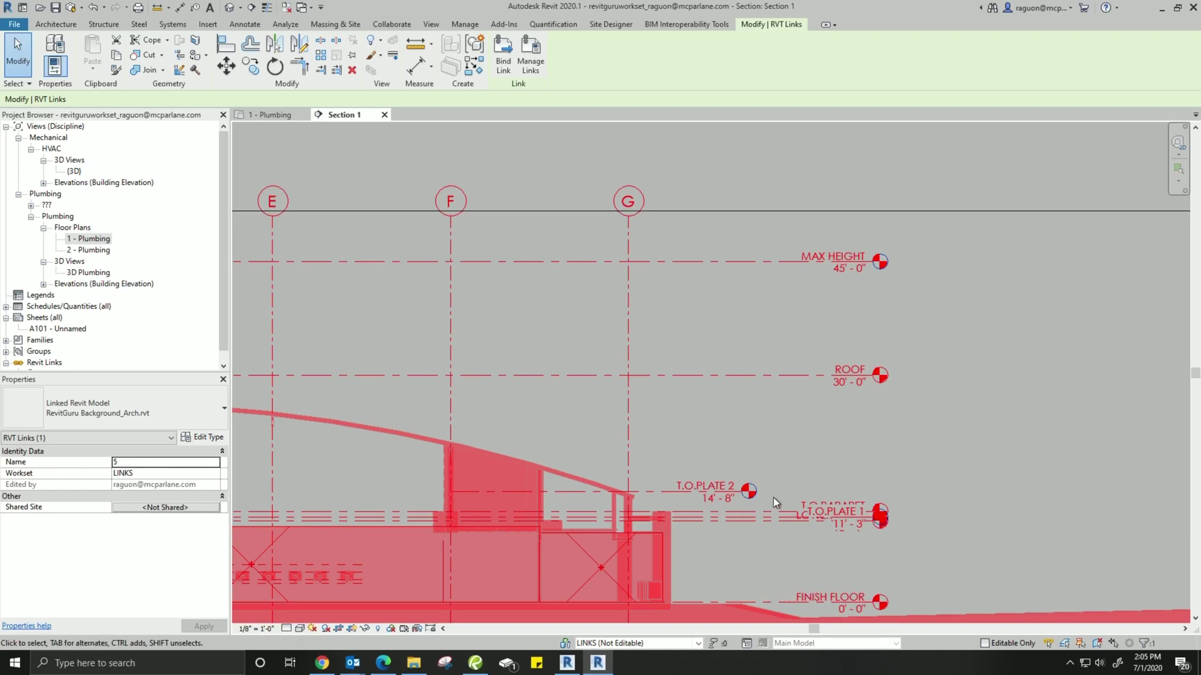
scroll(773, 498, "down", 5)
scroll(1001, 438, "up", 2)
scroll(933, 347, "down", 2)
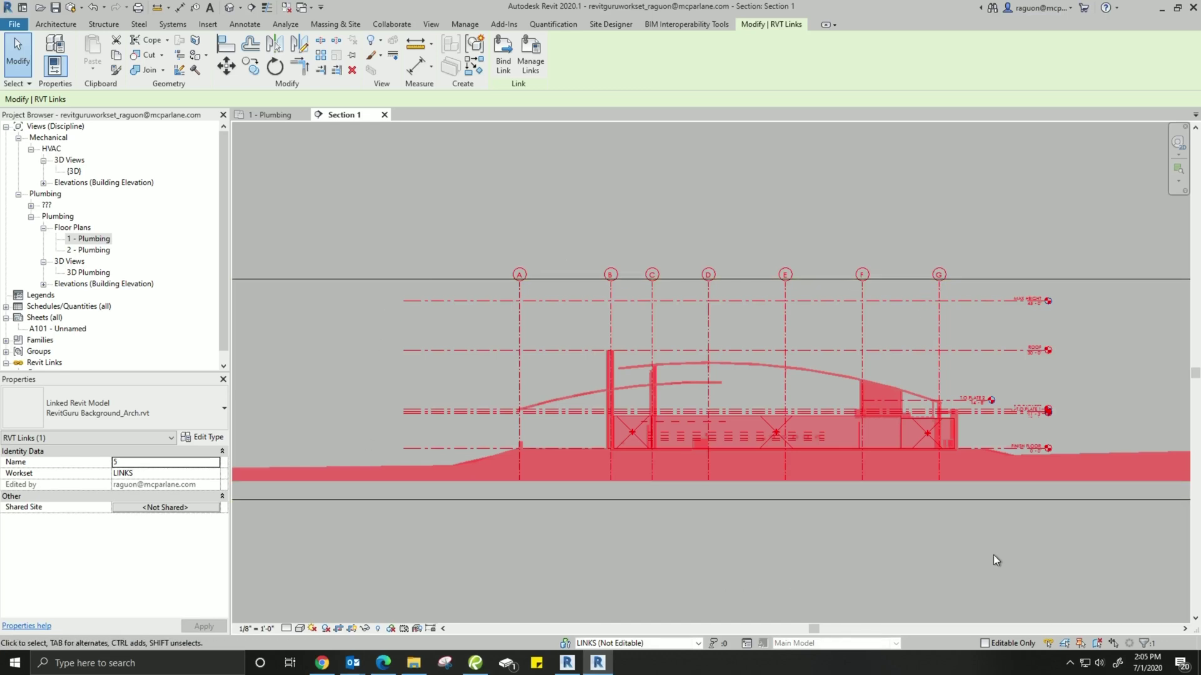
left_click(465, 23)
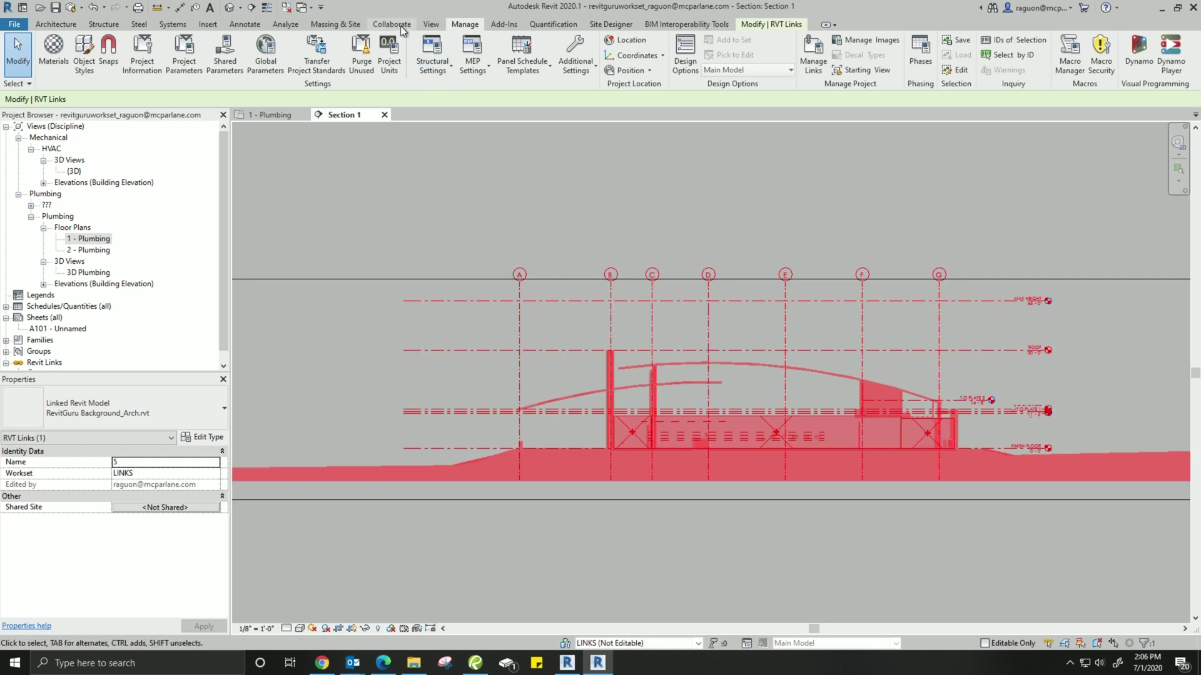
left_click(402, 25)
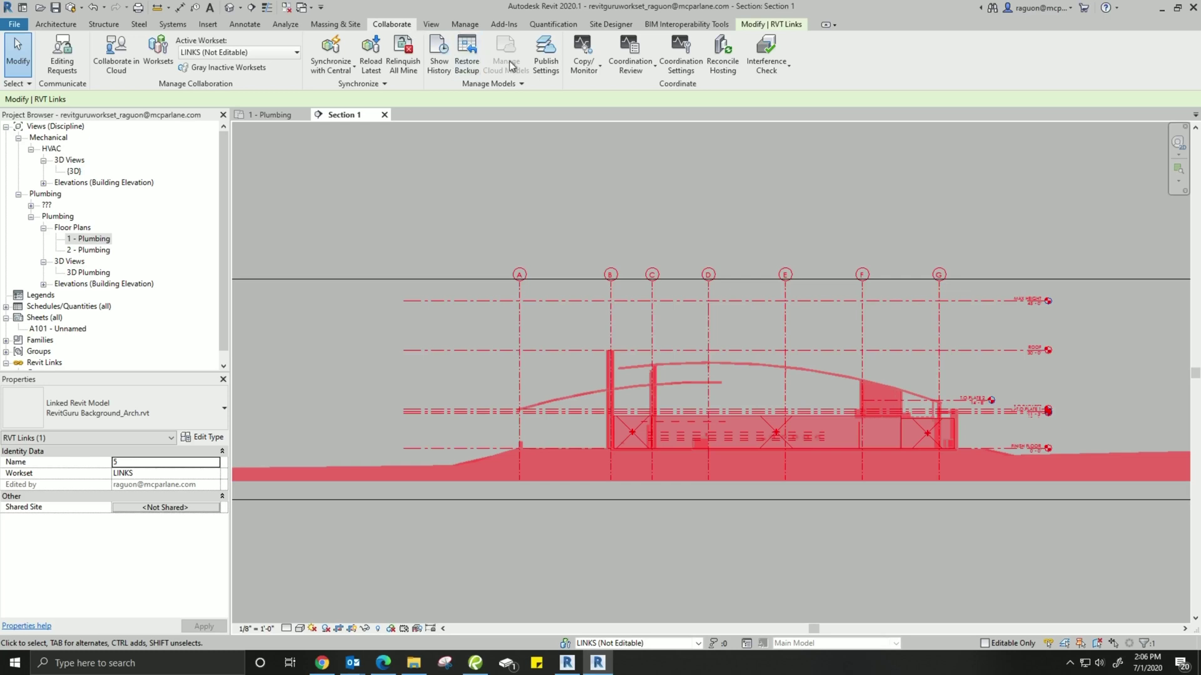
left_click(597, 74)
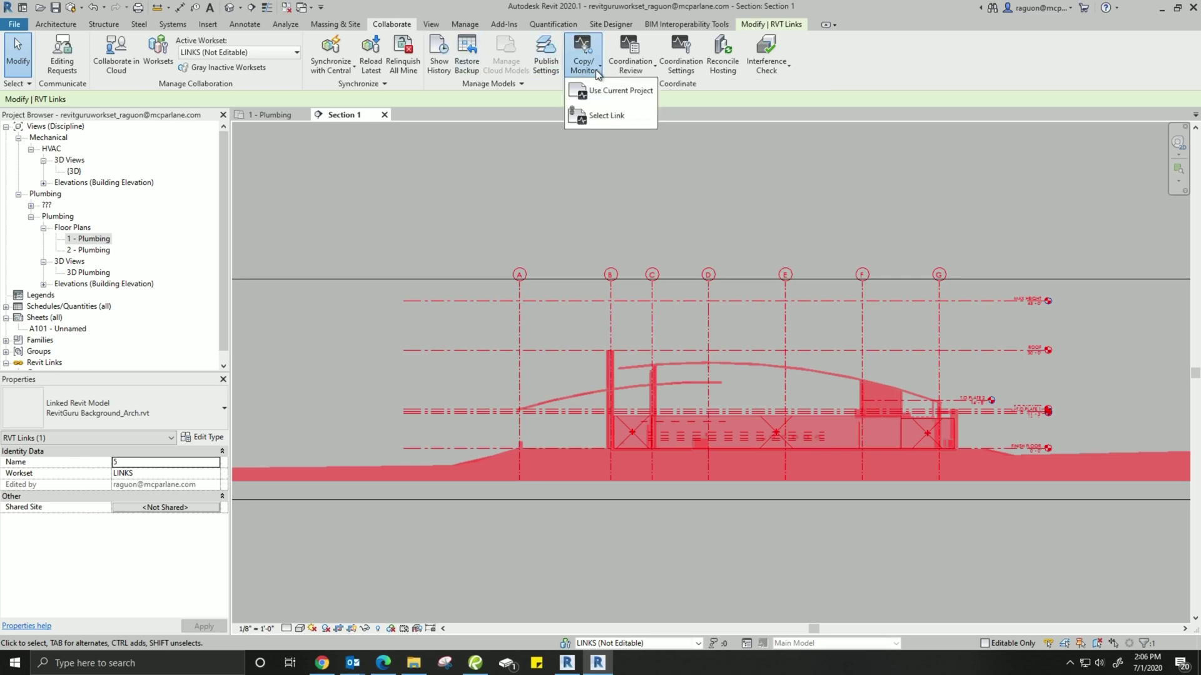
left_click(606, 119)
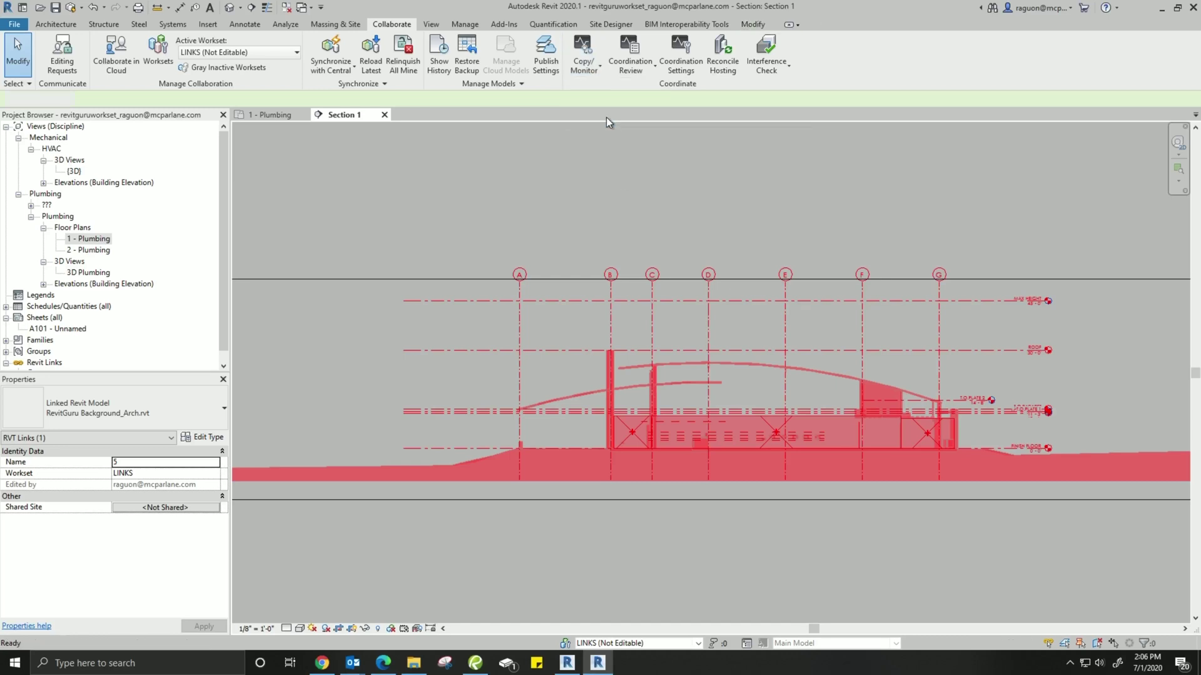
left_click(887, 386)
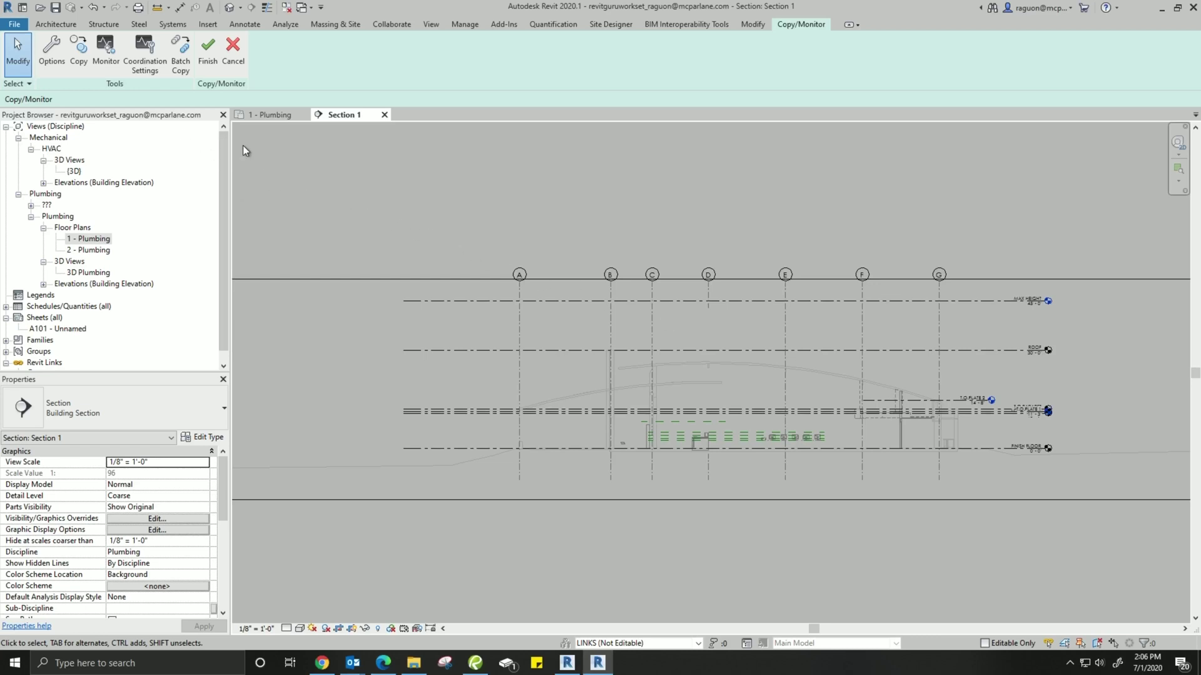
Copy all levels from the linked model in one multiple selection, from FINISH FLOOR up to MAX HEIGHT, including T.O.PLATE 2
left_click(86, 57)
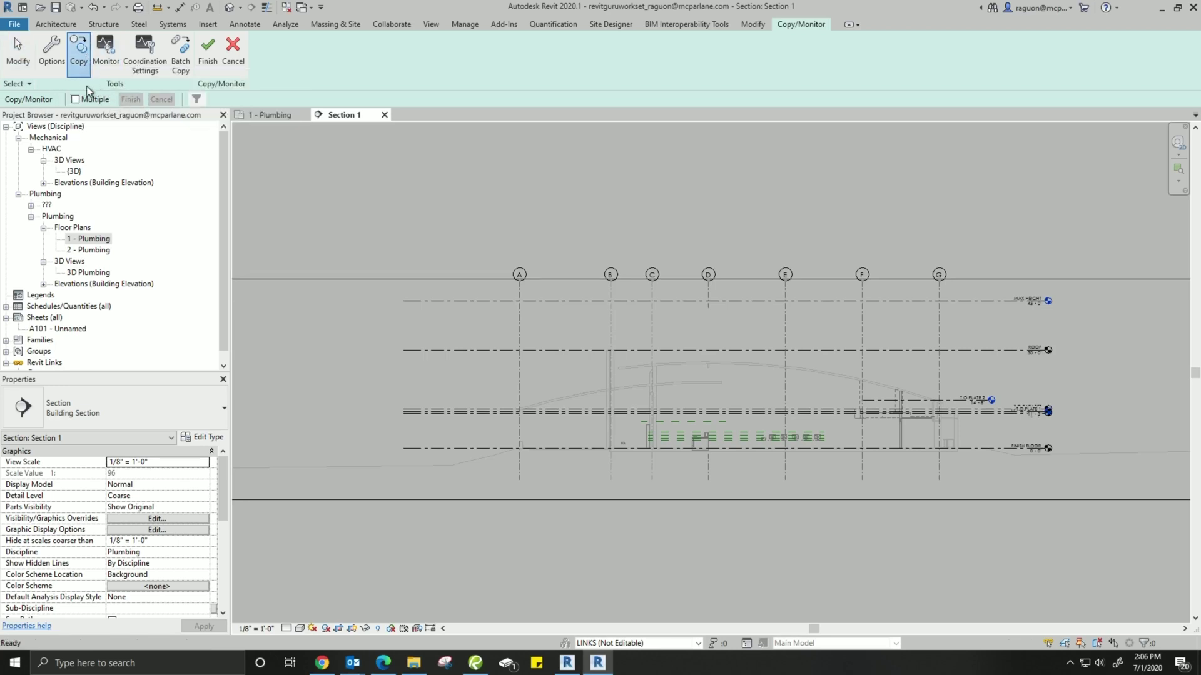
left_click(75, 100)
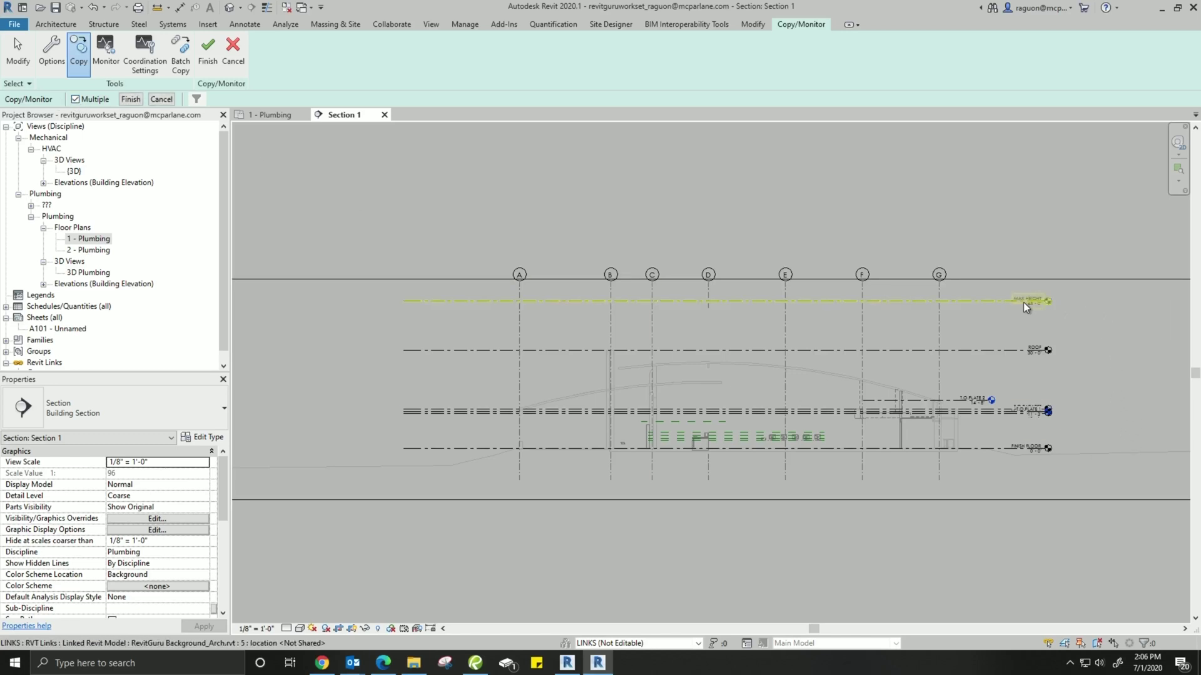
left_click(1003, 300)
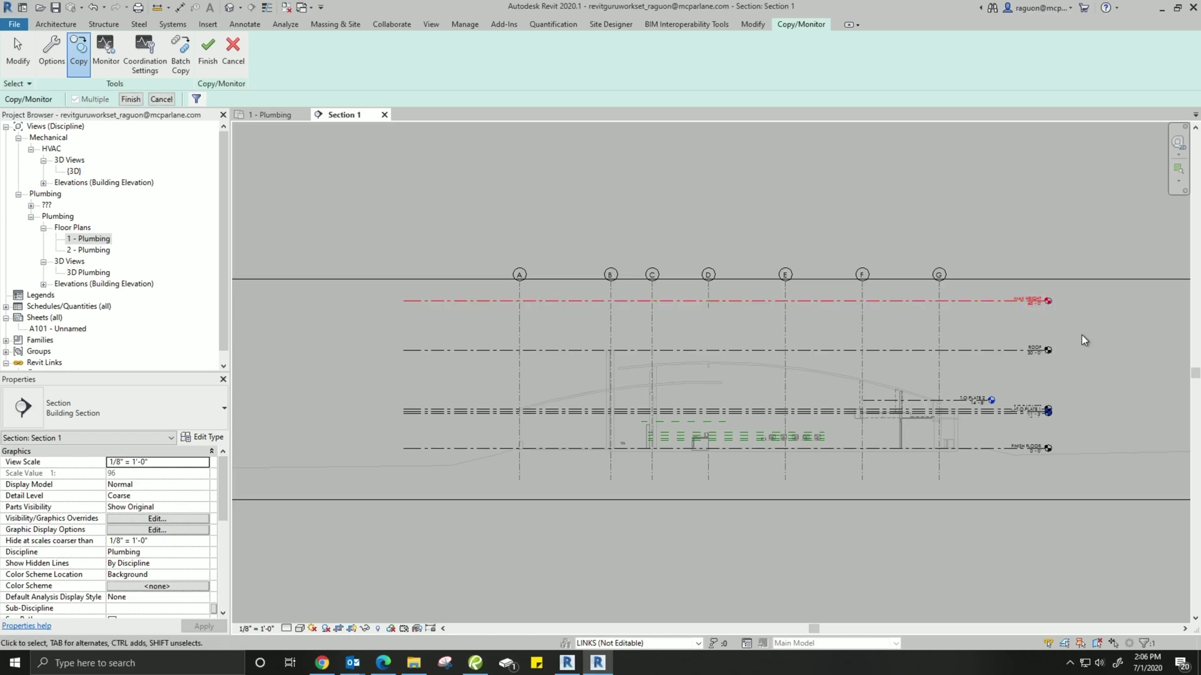
left_click(992, 350)
left_click(992, 408)
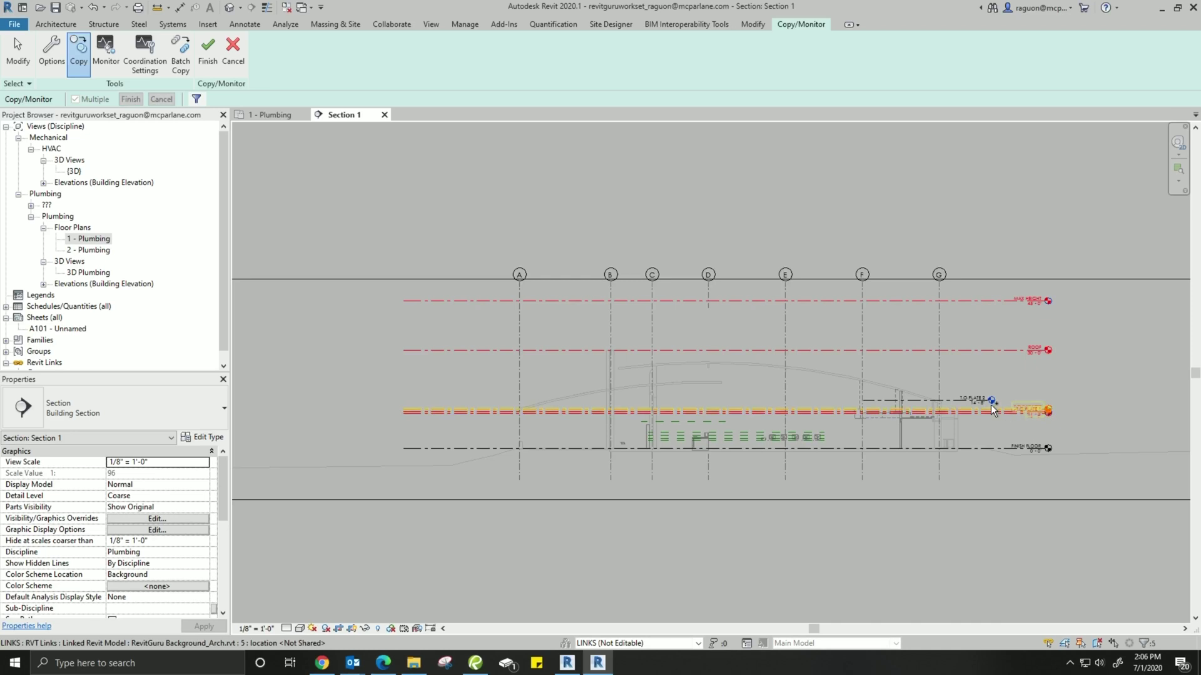
left_click(963, 398)
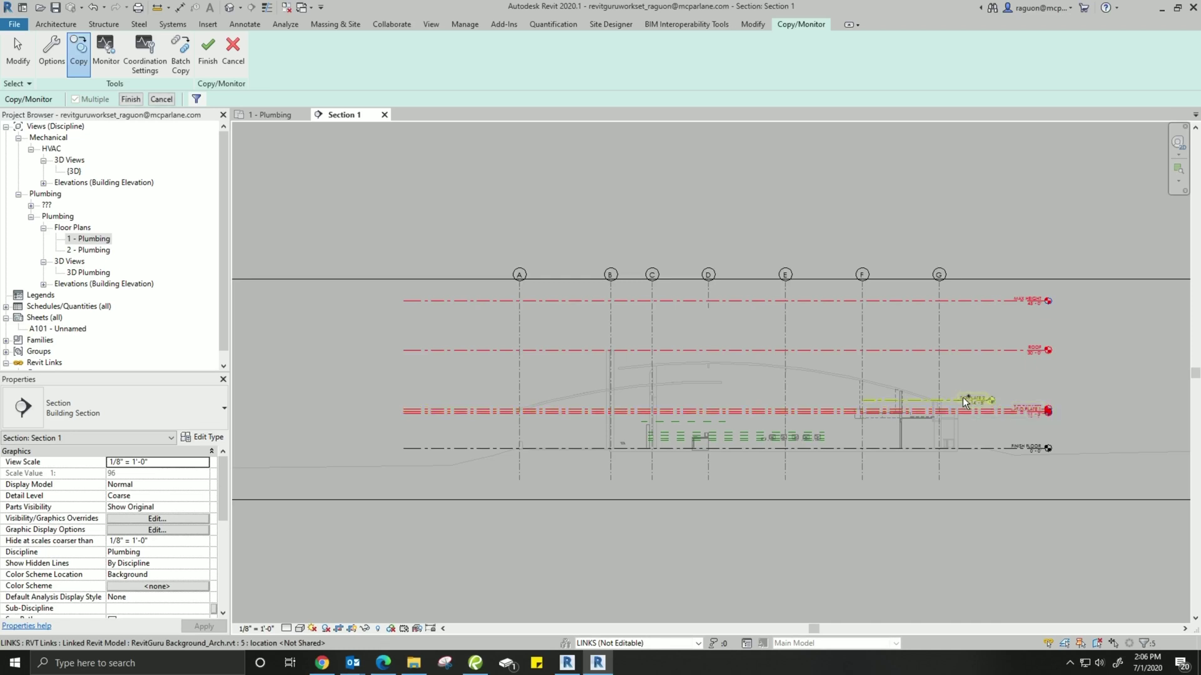
left_click(1001, 445)
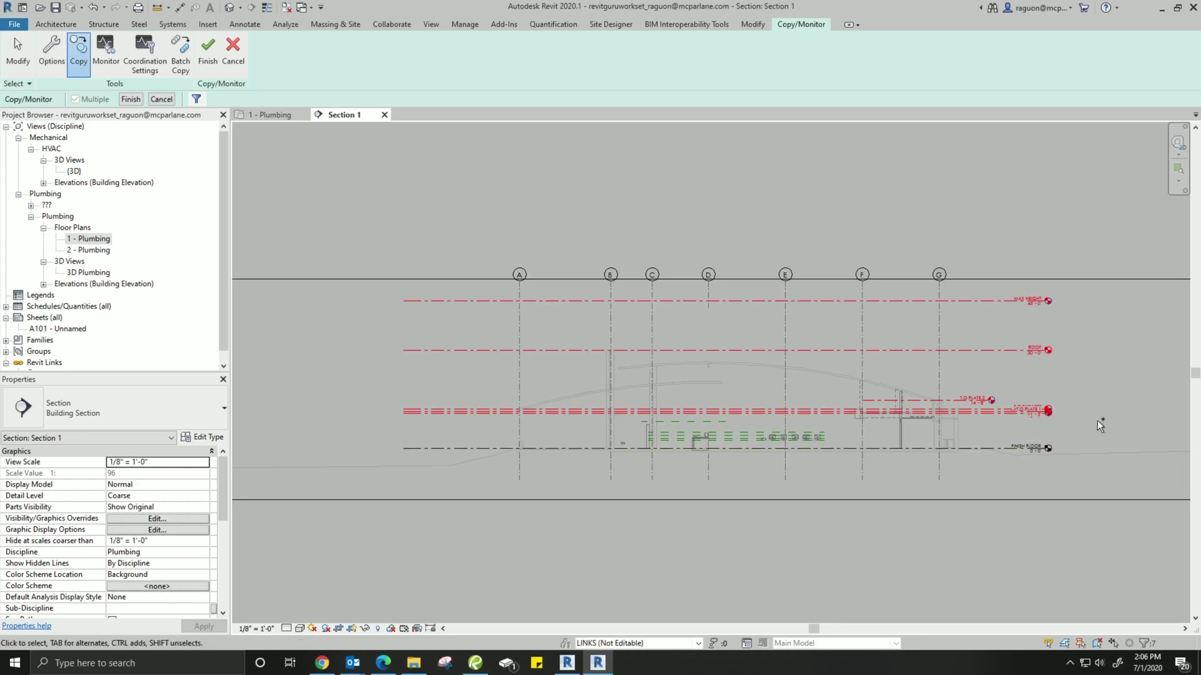
left_click(1034, 448)
left_click(131, 99)
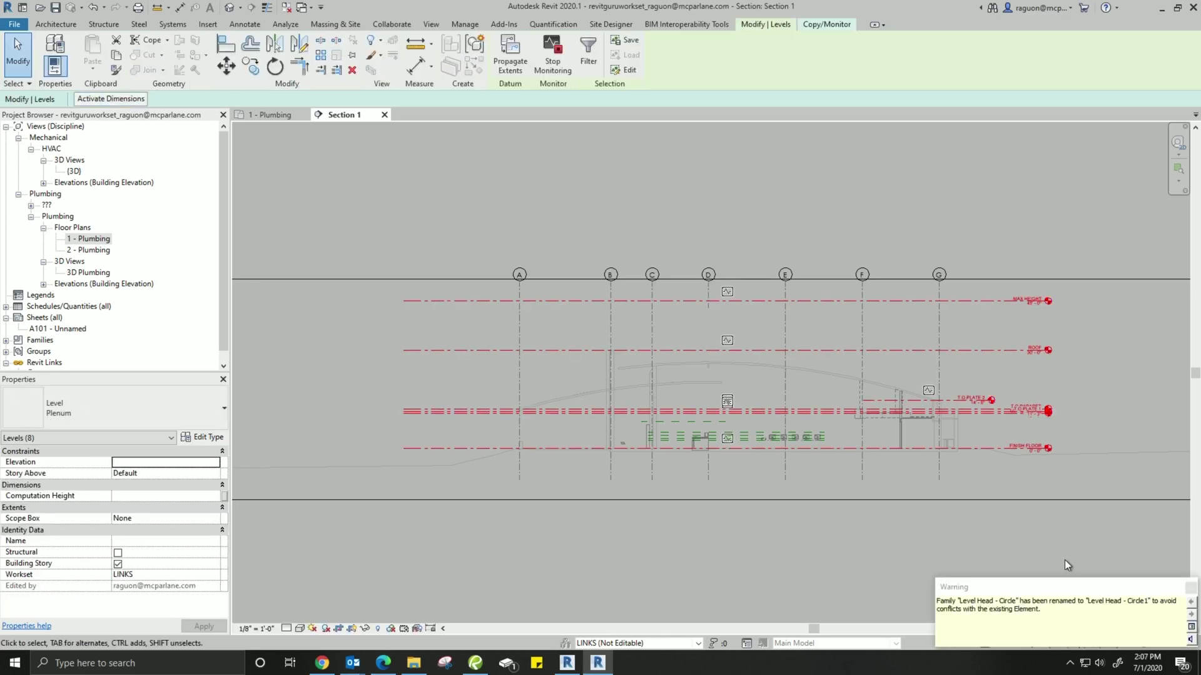
Dismiss the warning and finish the Copy/Monitor session
left_click(1190, 589)
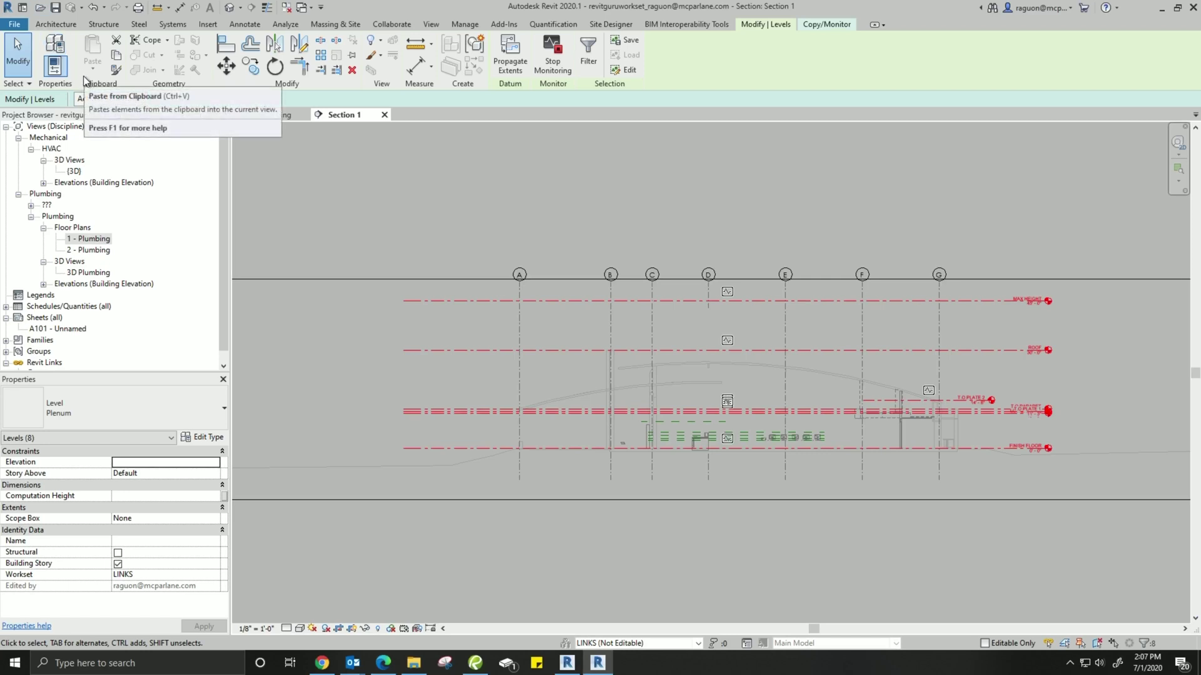
left_click(820, 24)
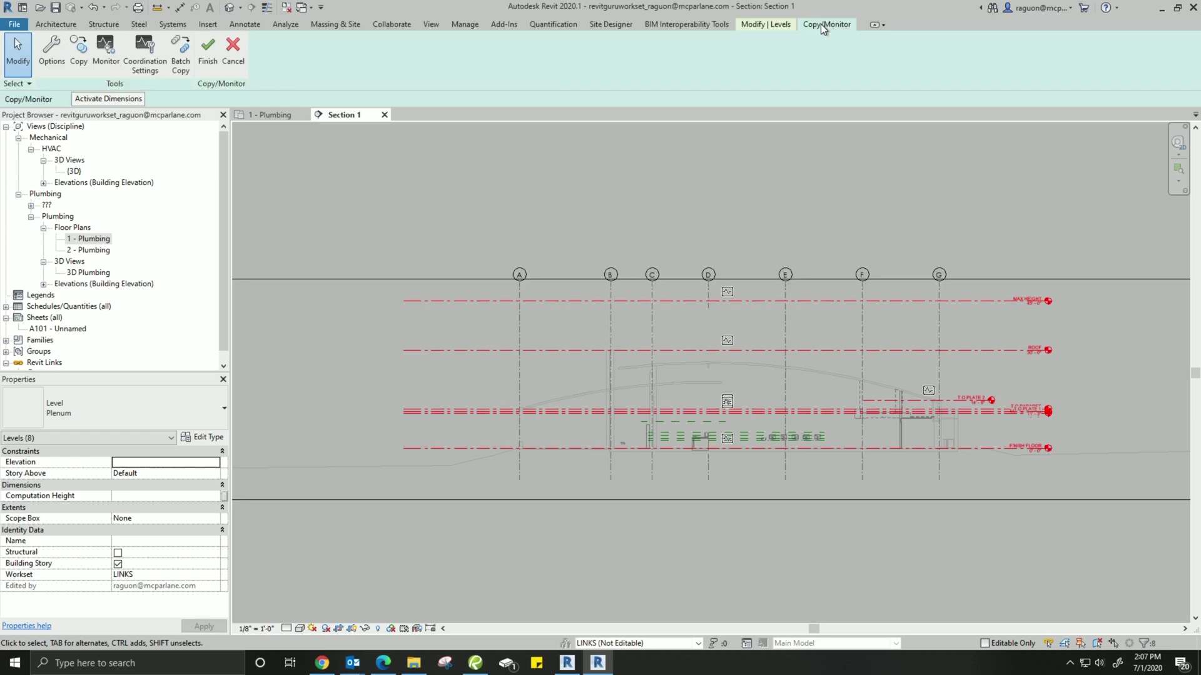
left_click(209, 56)
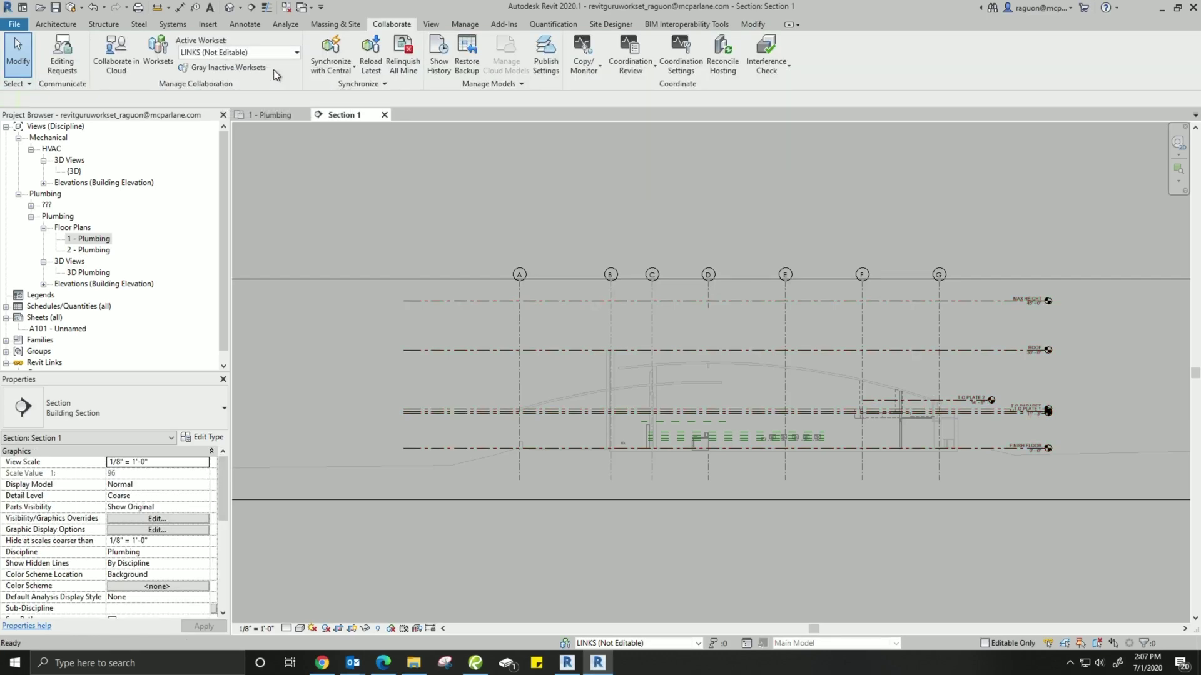
Check the copied MAX HEIGHT and ROOF levels in the section for their monitoring and properties
left_click(994, 299)
left_click(1043, 351)
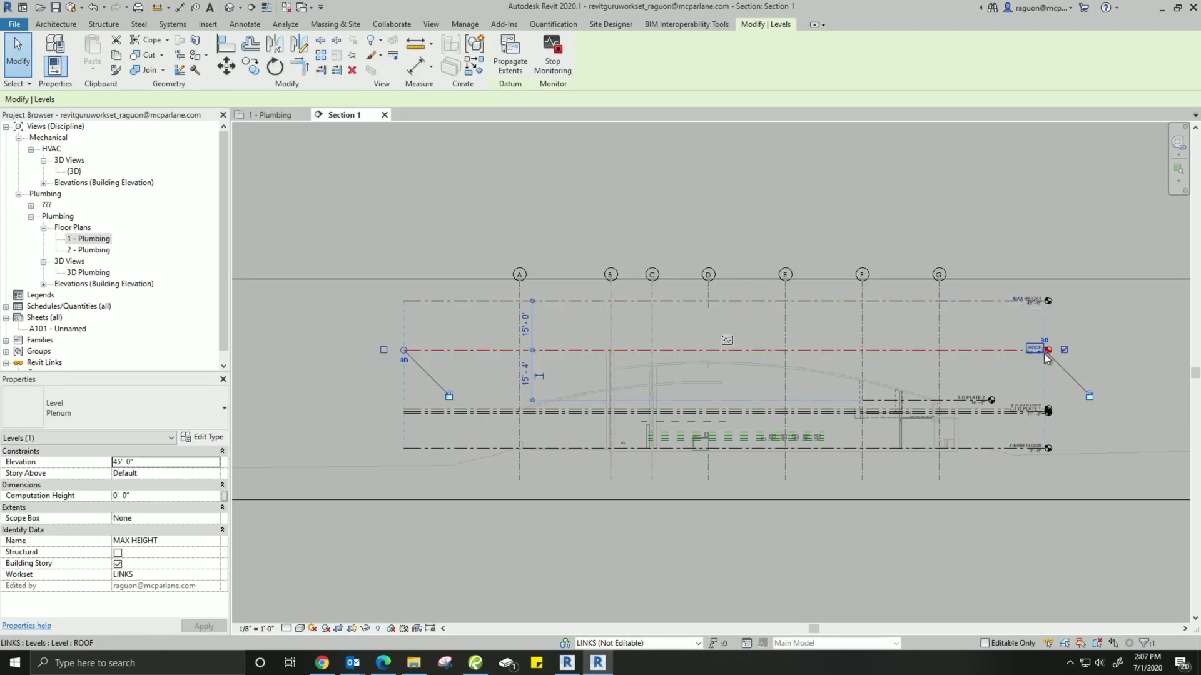
left_click(1004, 407)
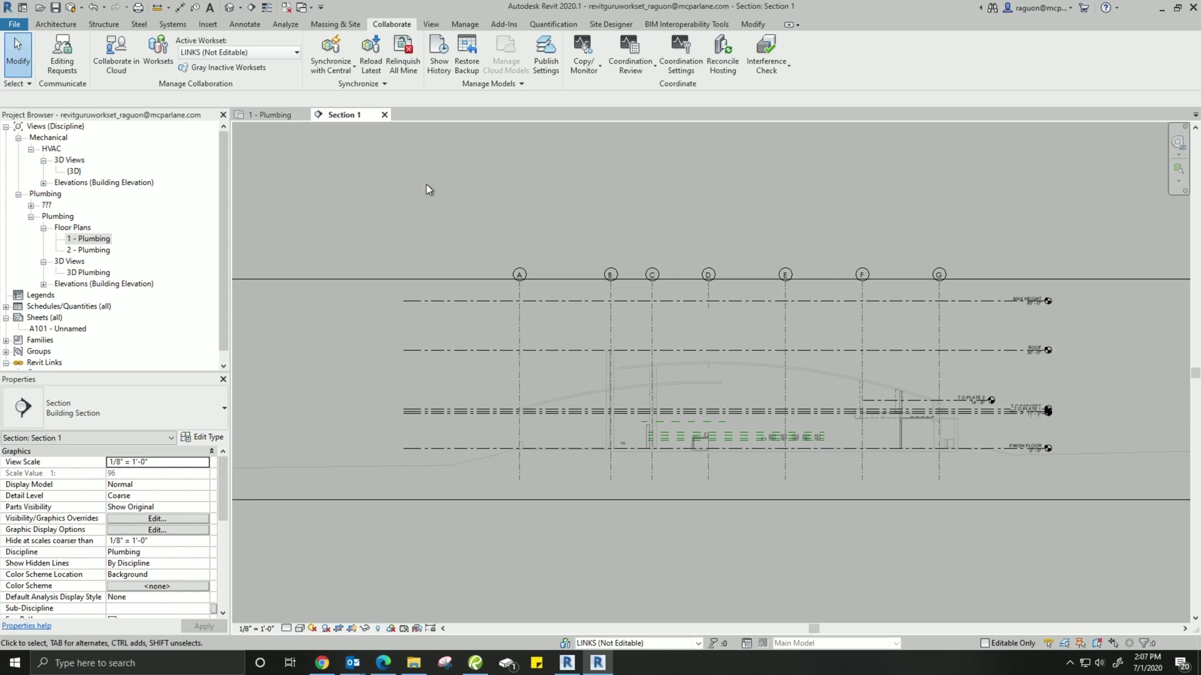
key("z")
key("f")
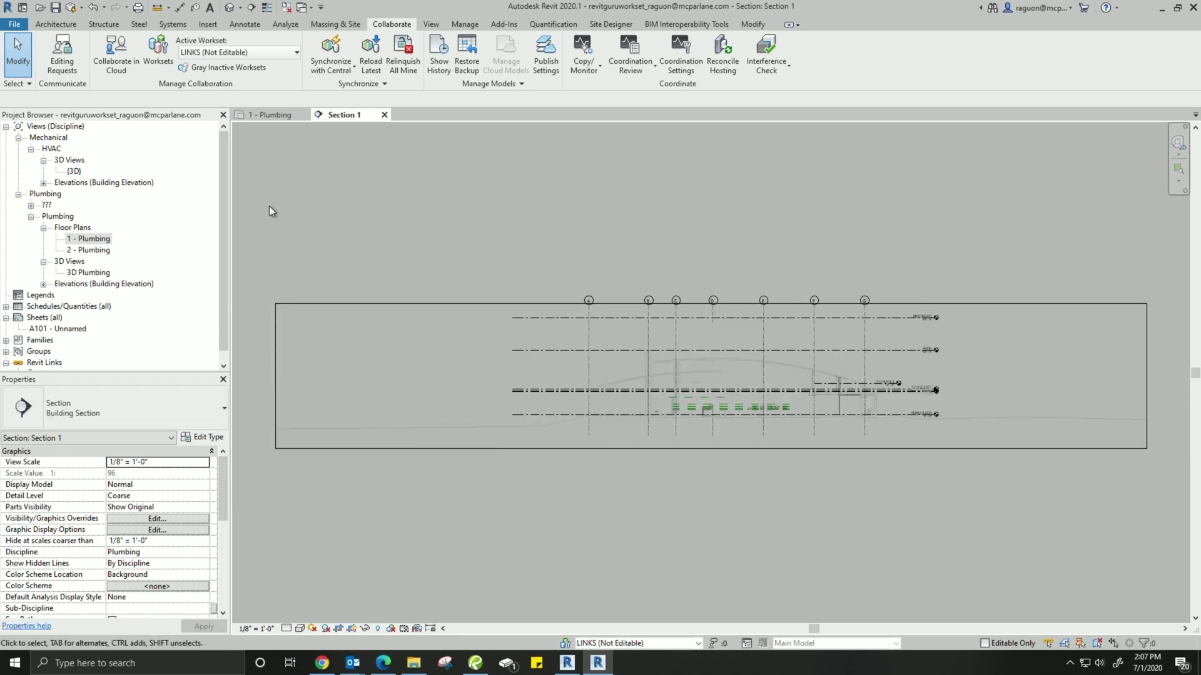
Open sheet A101 and delete the 1 - Plumbing and 2 - Plumbing floor plan views
double_click(47, 330)
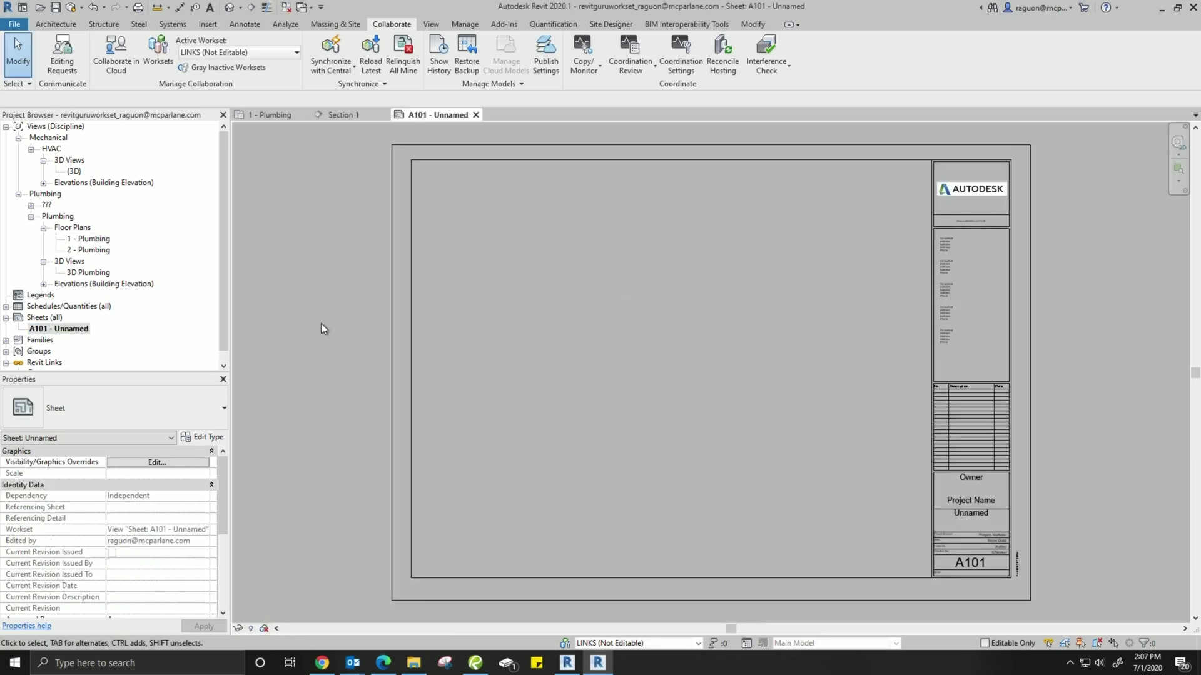
left_click(98, 251)
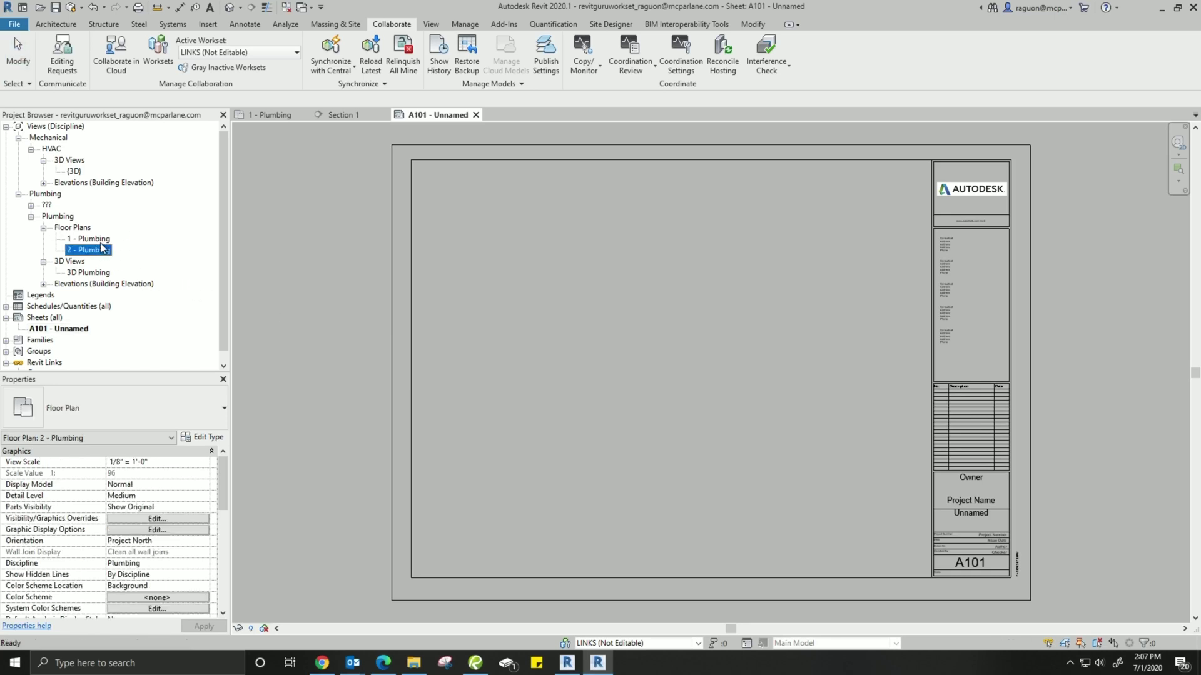
right_click(108, 249)
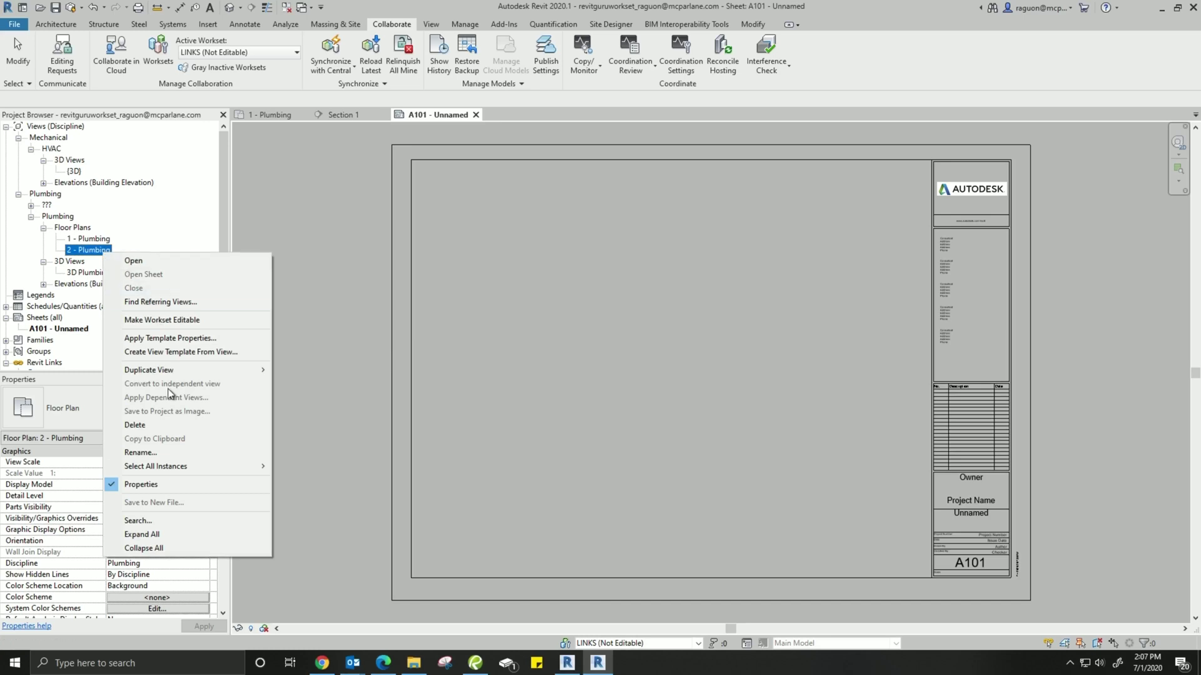
key("Escape")
right_click(94, 238)
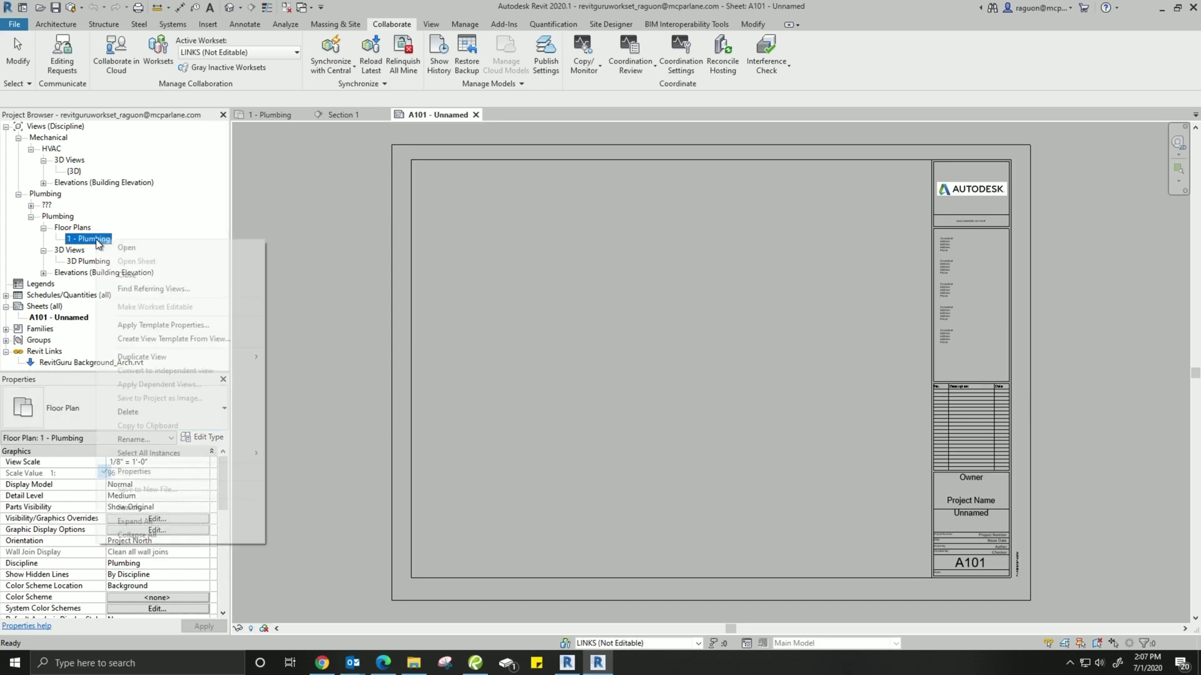
left_click(181, 411)
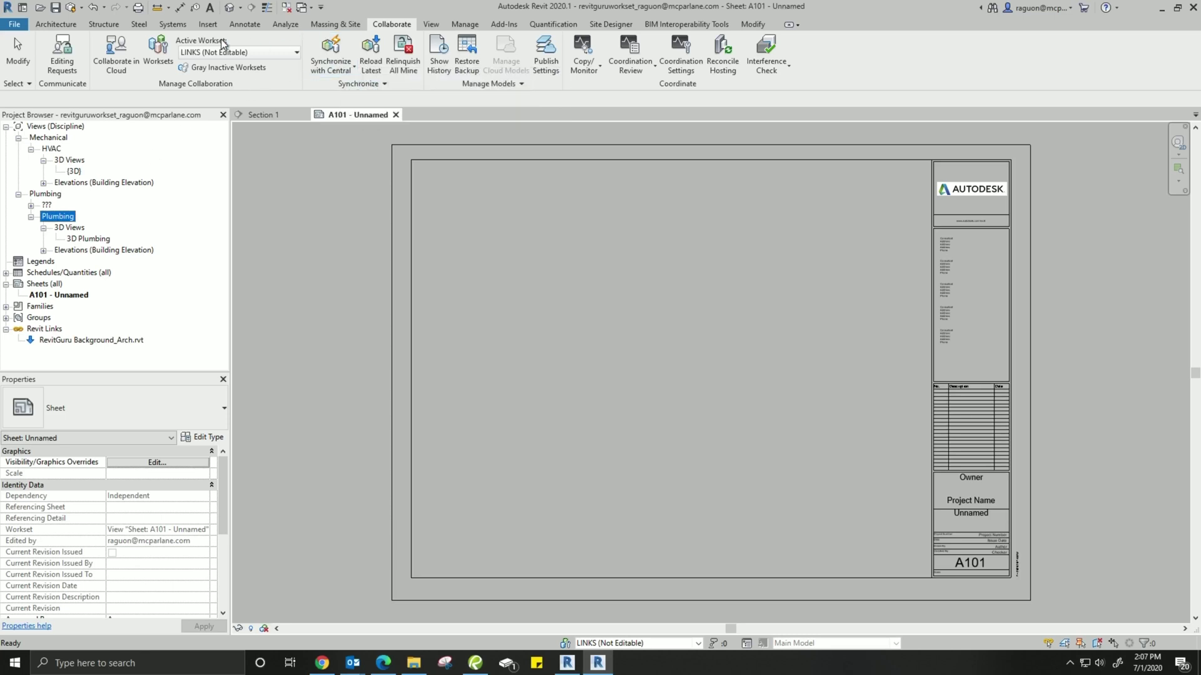
Start creating new floor plan views from the project's levels
left_click(431, 23)
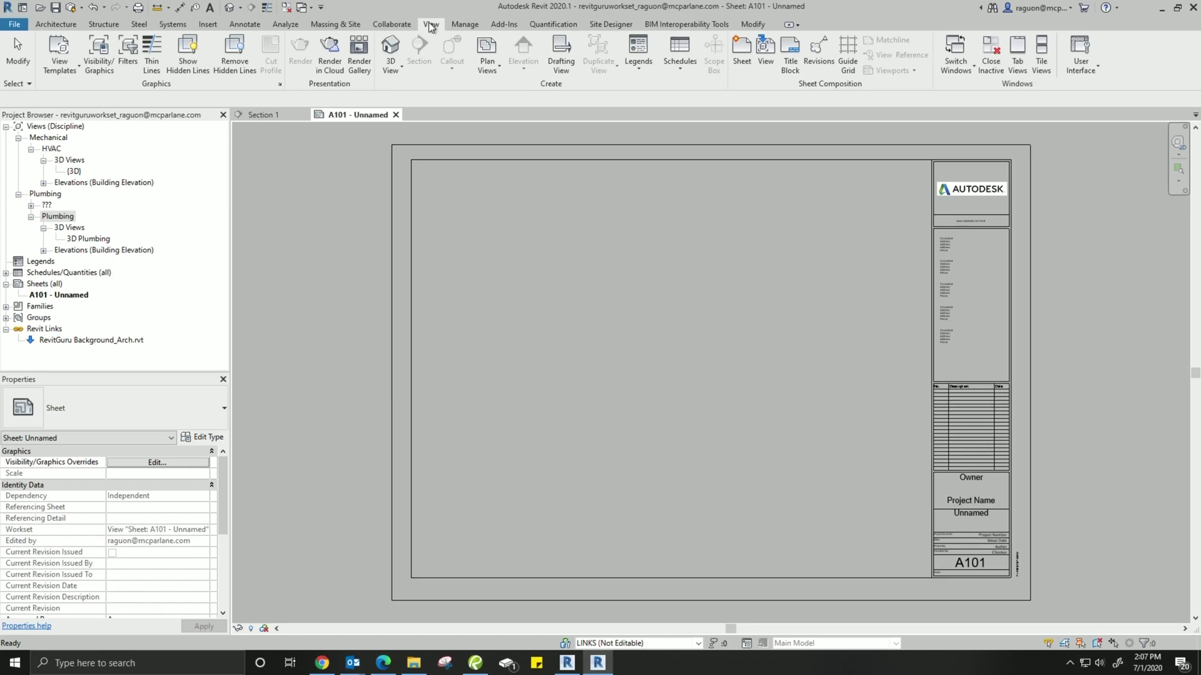
left_click(499, 70)
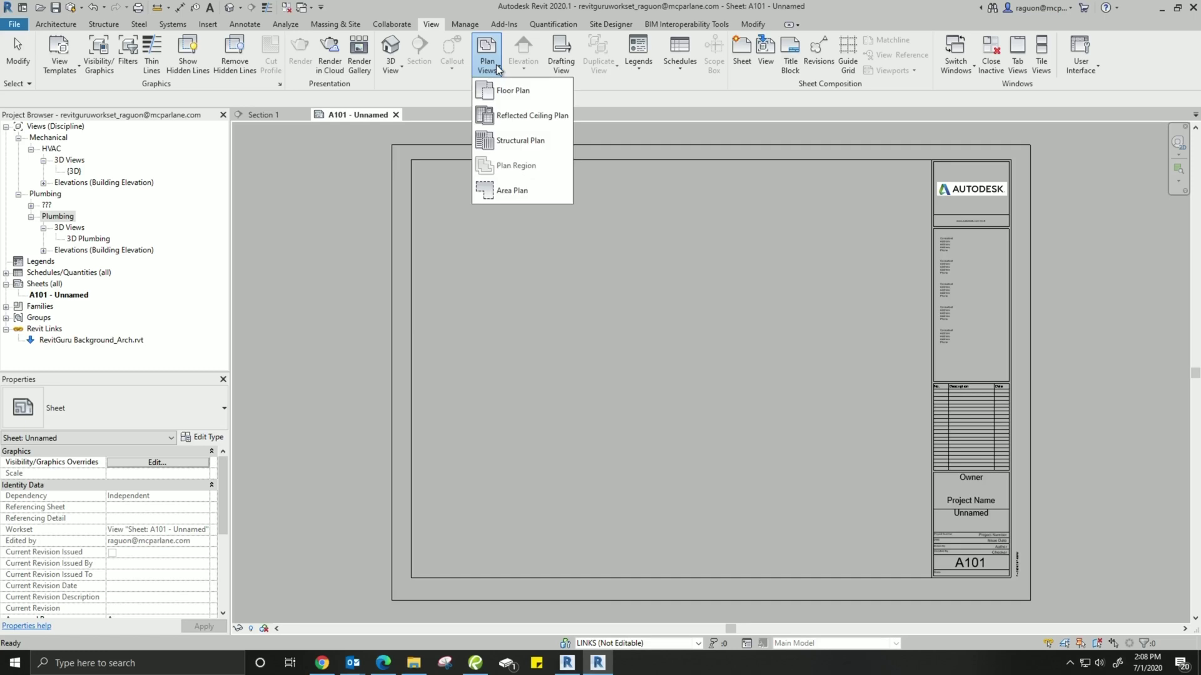
left_click(509, 94)
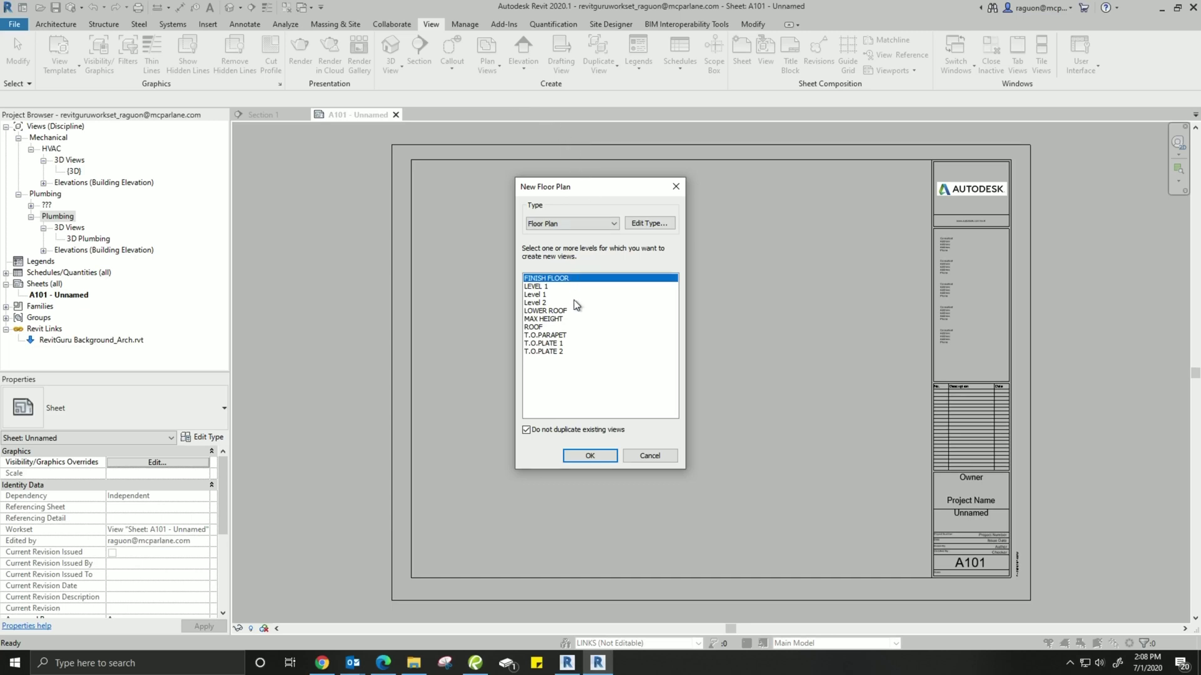
left_click(558, 352)
left_click(553, 343)
left_click(546, 335)
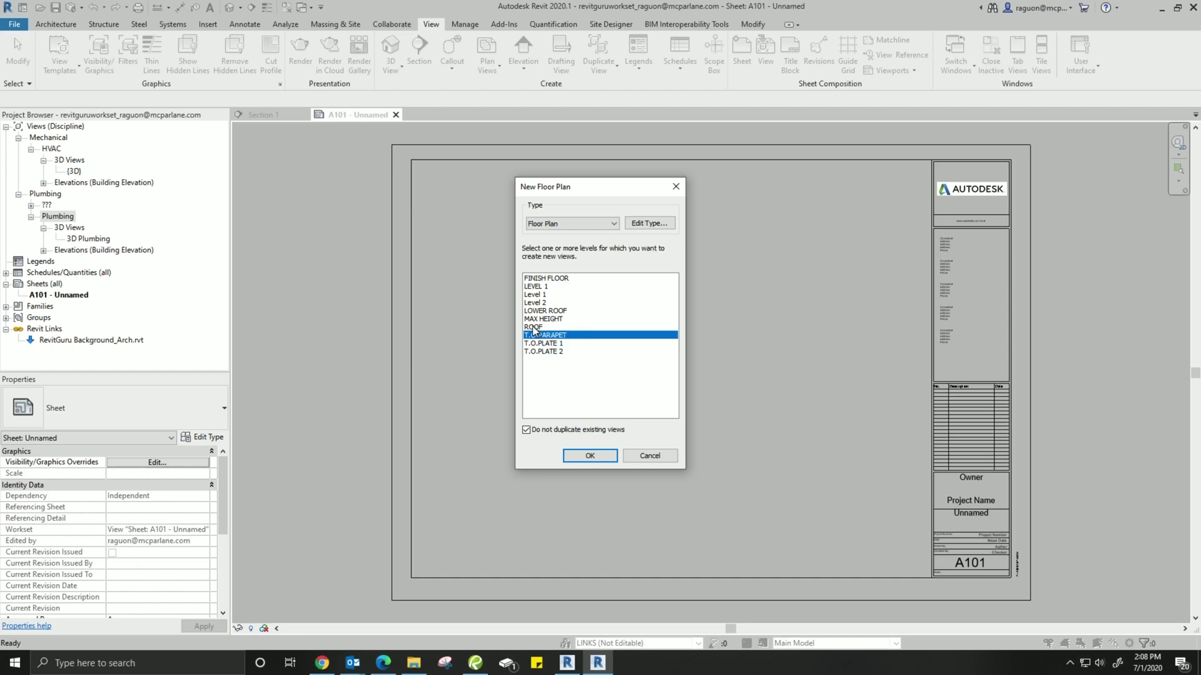
left_click(533, 319)
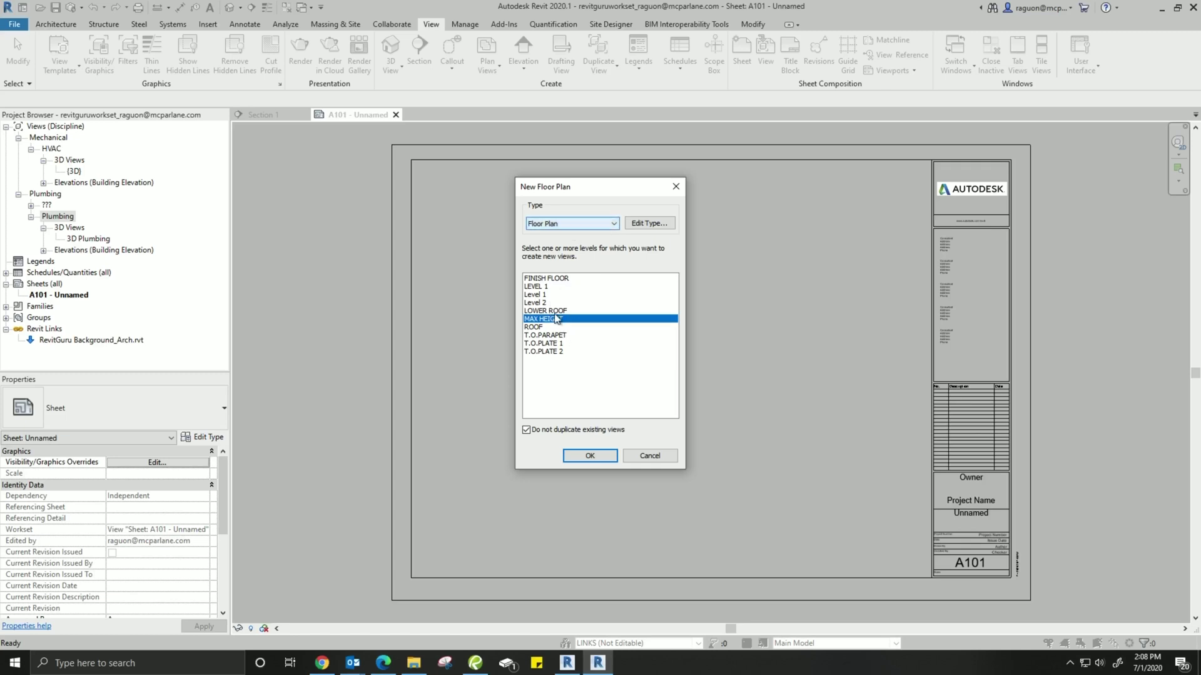
left_click(550, 354)
left_click(548, 287)
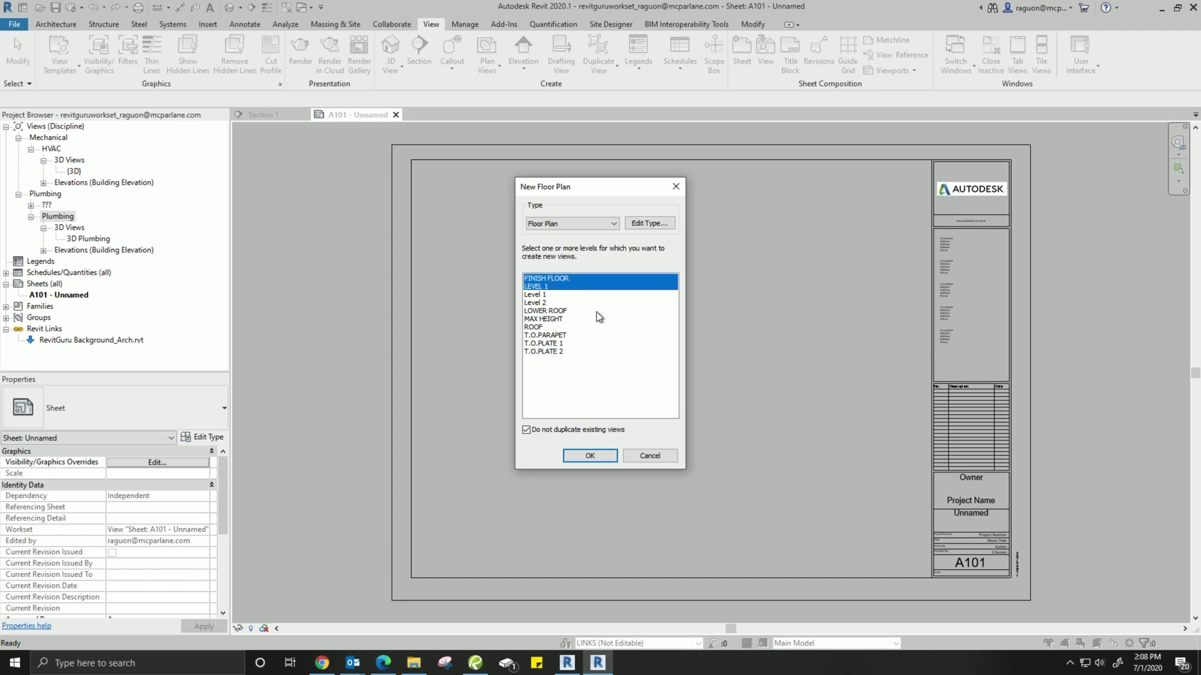
left_click(553, 353, "shift")
Create floor plans for FINISH FLOOR, LEVEL 1, LOWER ROOF, MAX HEIGHT, ROOF, T.O.PARAPET, T.O.PLATE 1 and T.O.PLATE 2, excluding the default Level 1 and Level 2
left_click(553, 353)
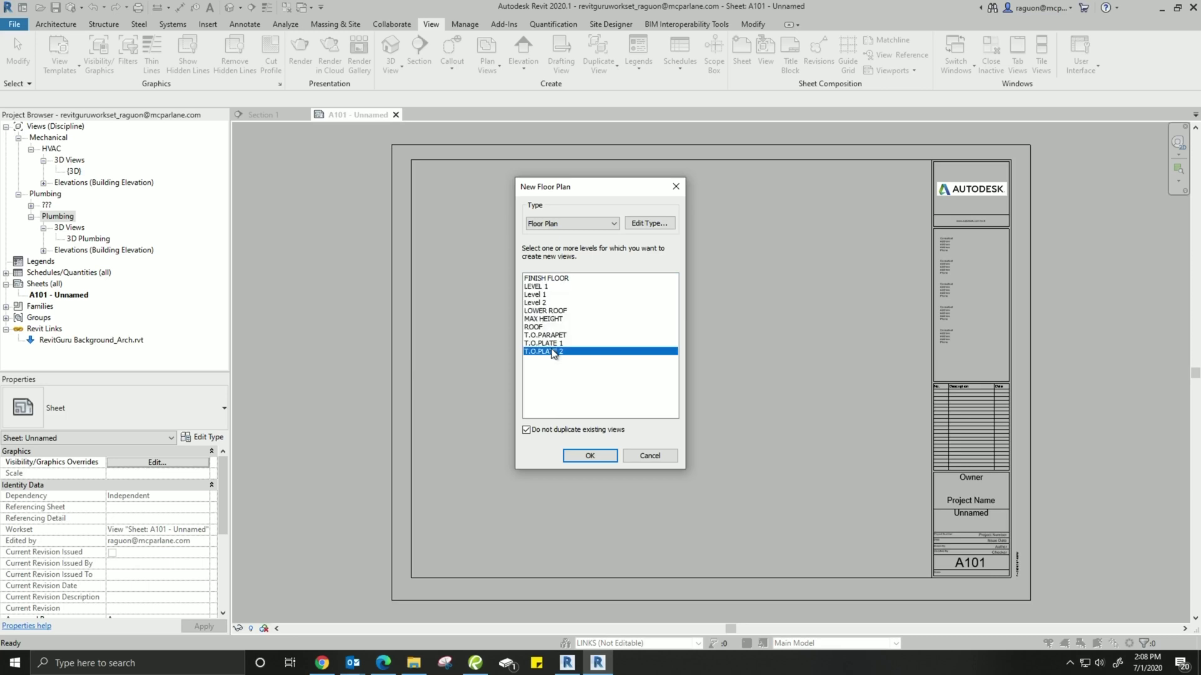
left_click(548, 279, "ctrl")
left_click(554, 311, "ctrl")
left_click(554, 319, "ctrl")
left_click(544, 327, "ctrl")
left_click(550, 335, "ctrl")
left_click(554, 343, "ctrl")
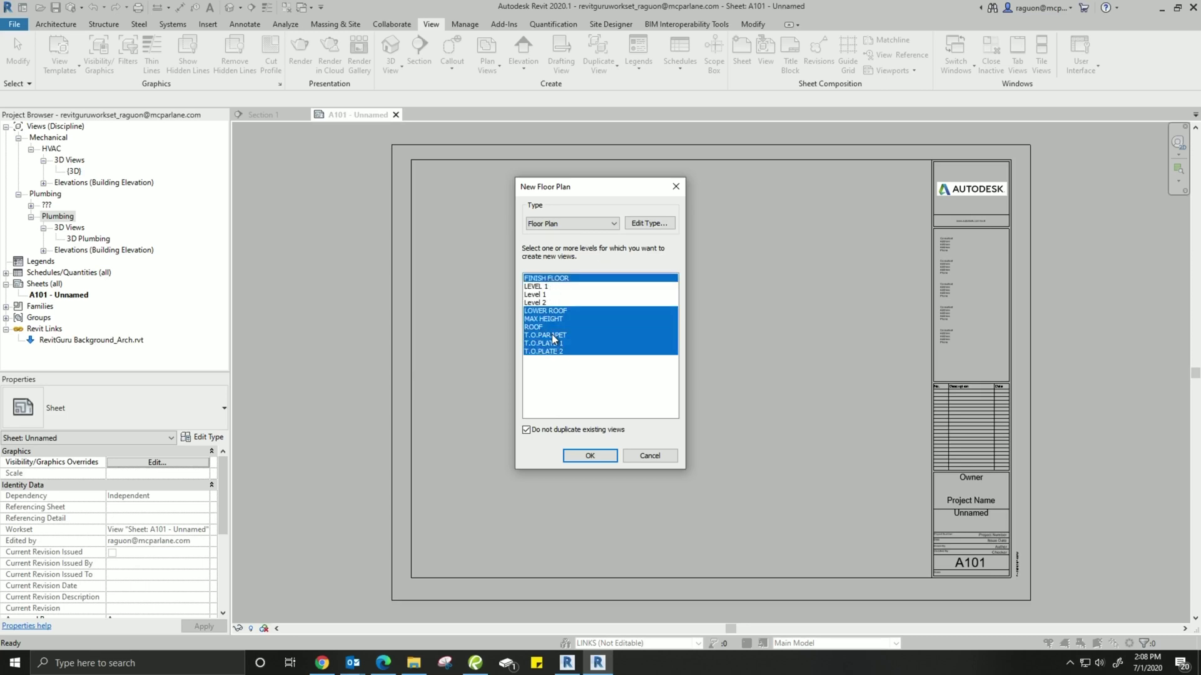
left_click(549, 286, "ctrl")
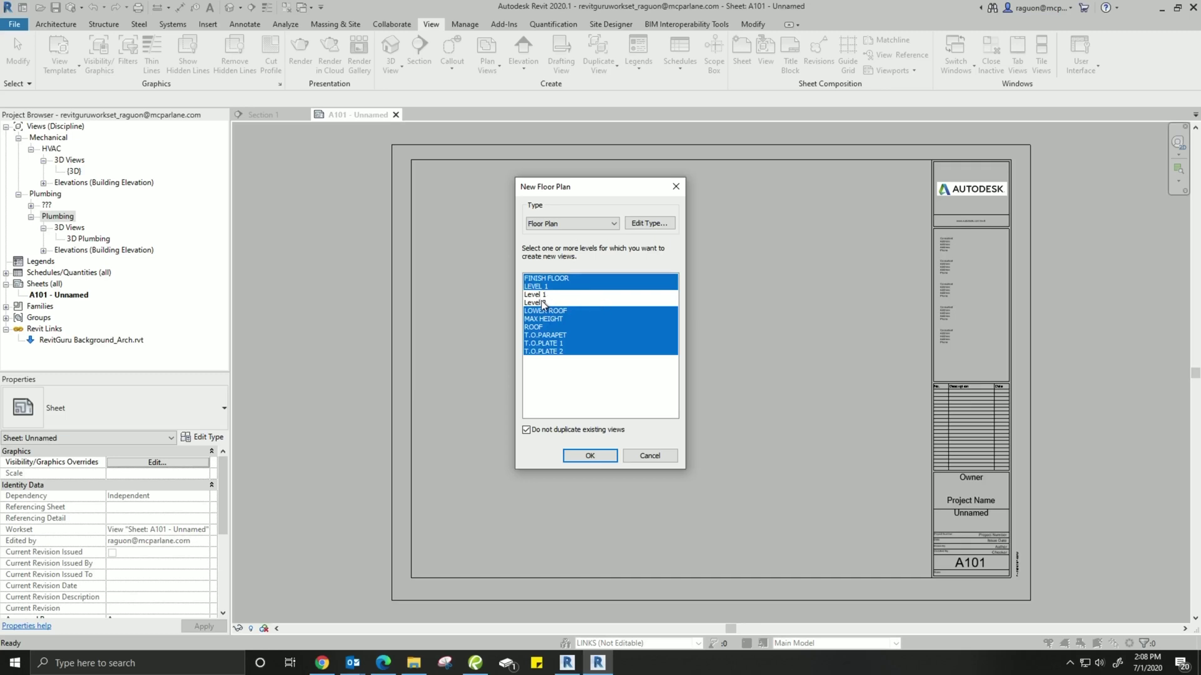
left_click(587, 223)
left_click(582, 236)
left_click(594, 453)
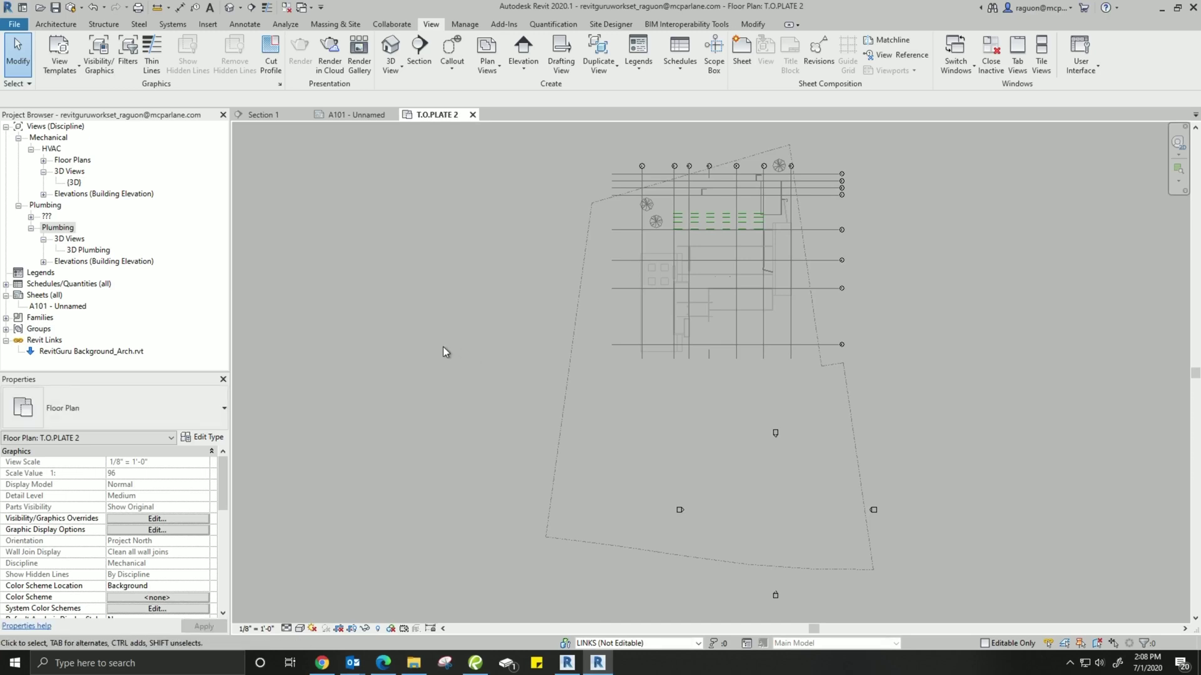
Examine the new HVAC floor plans by opening FINISH FLOOR, LEVEL 1, LOWER ROOF and ROOF, returning to FINISH FLOOR
left_click(43, 161)
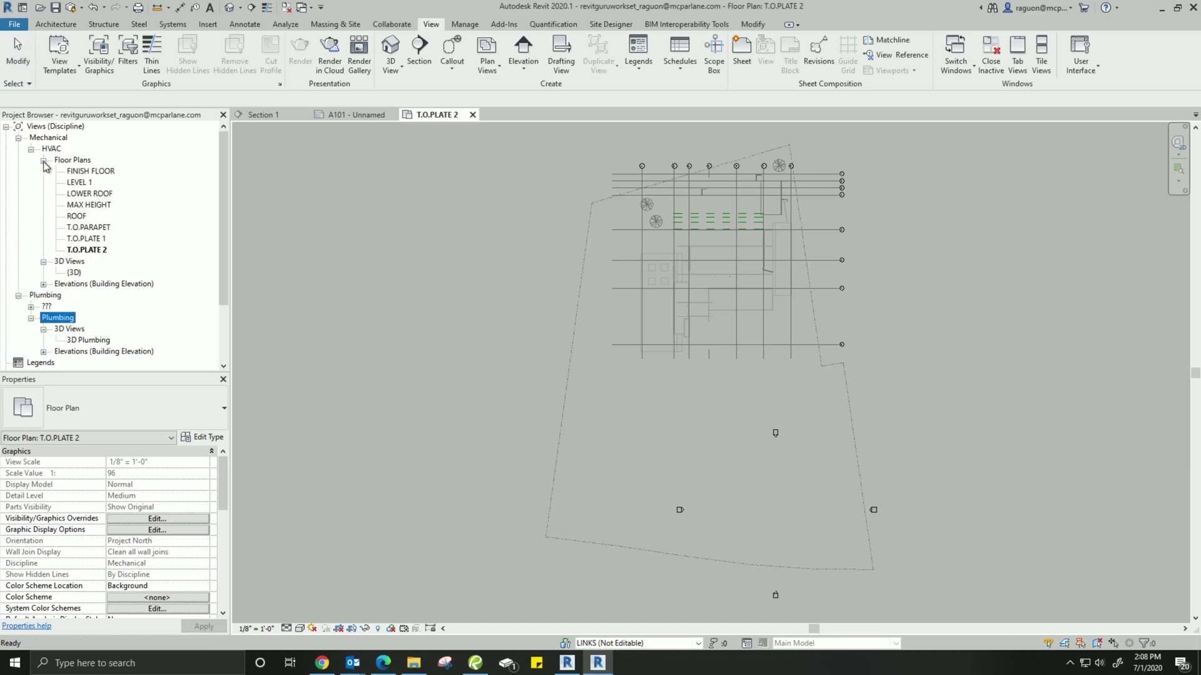
left_click(94, 171)
double_click(94, 171)
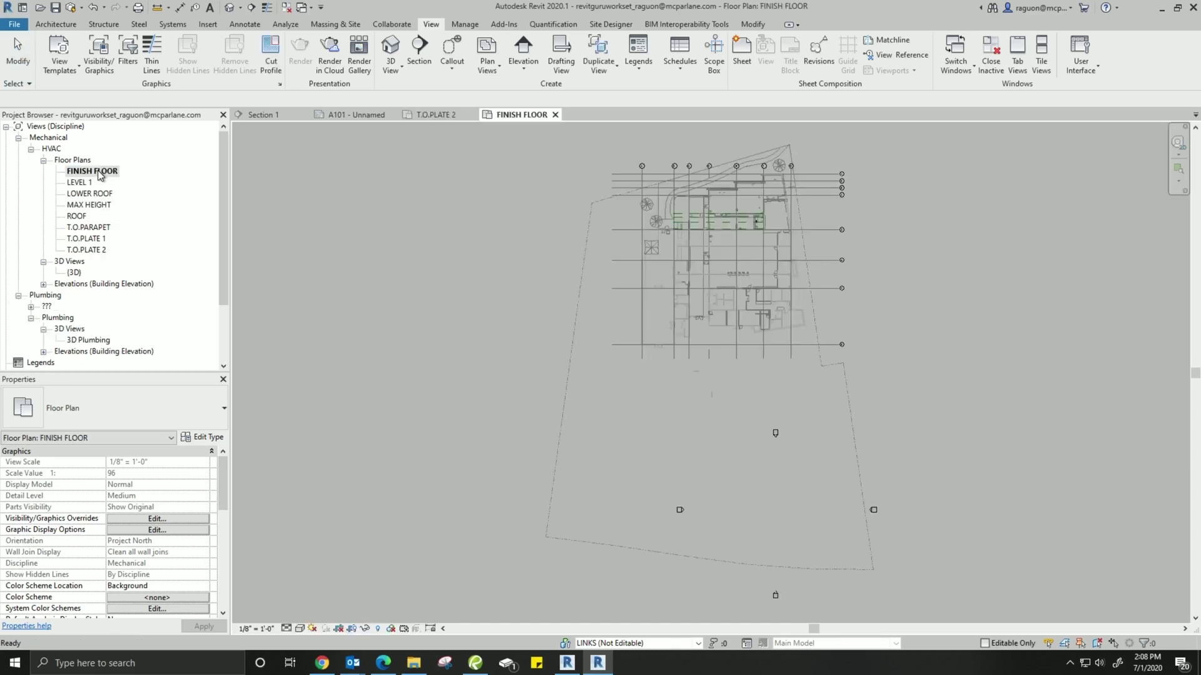
left_click(88, 185)
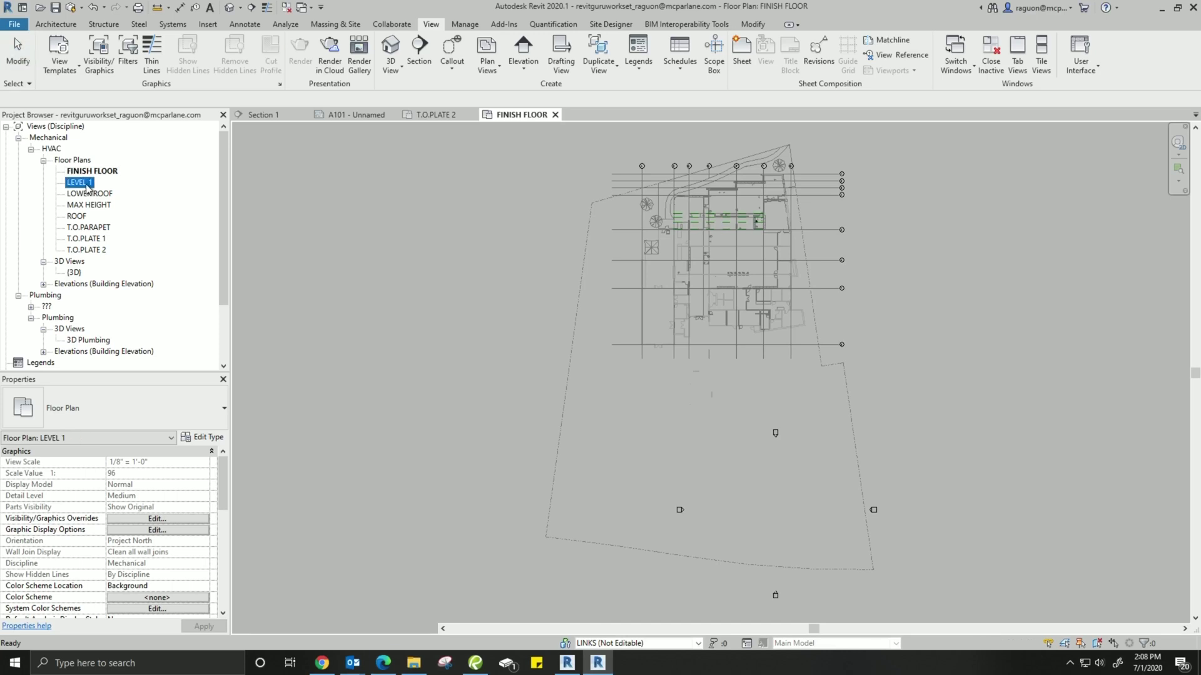
double_click(87, 185)
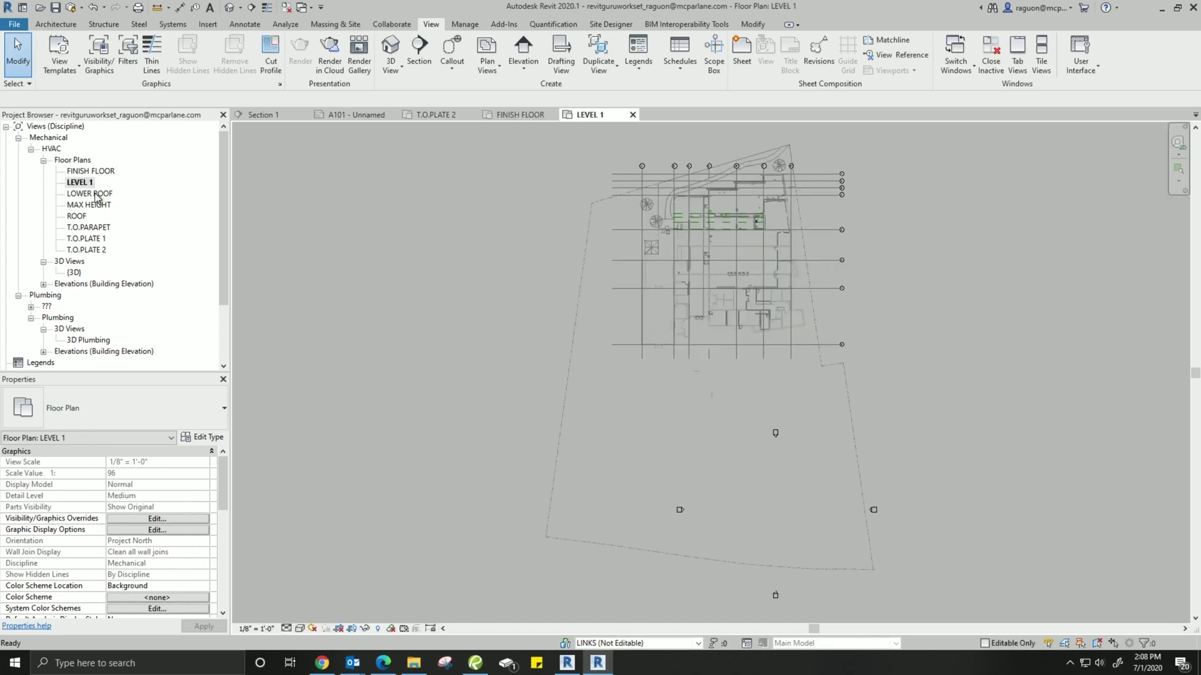
double_click(98, 194)
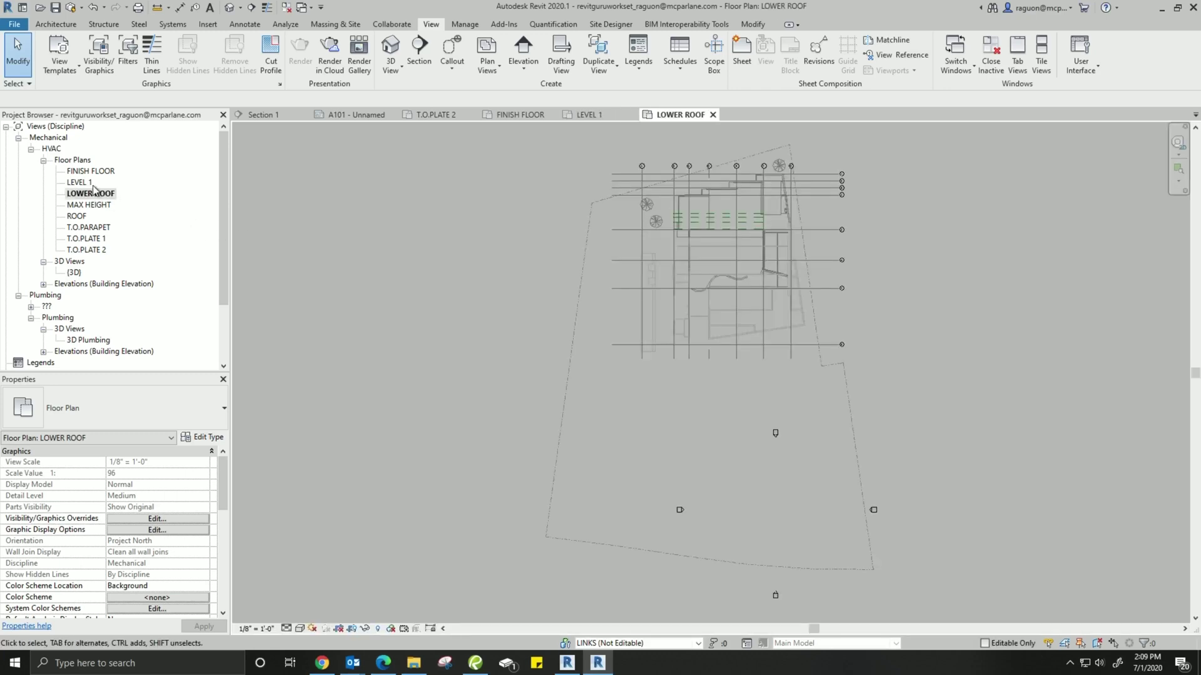
double_click(90, 218)
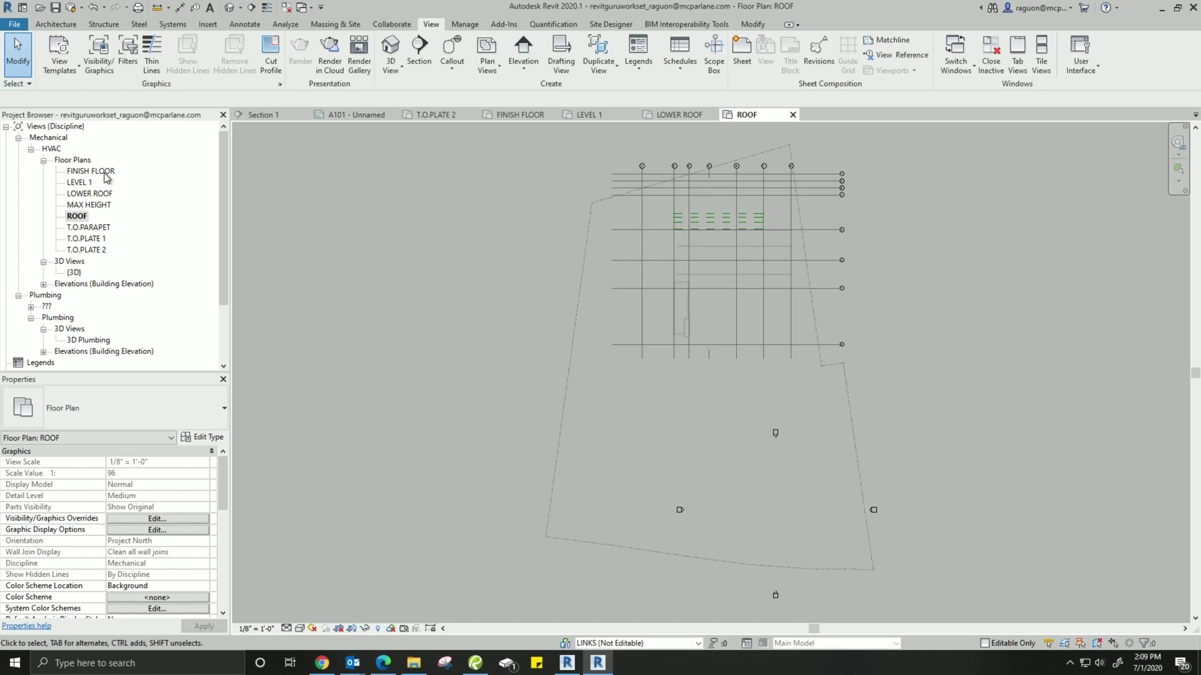
double_click(105, 175)
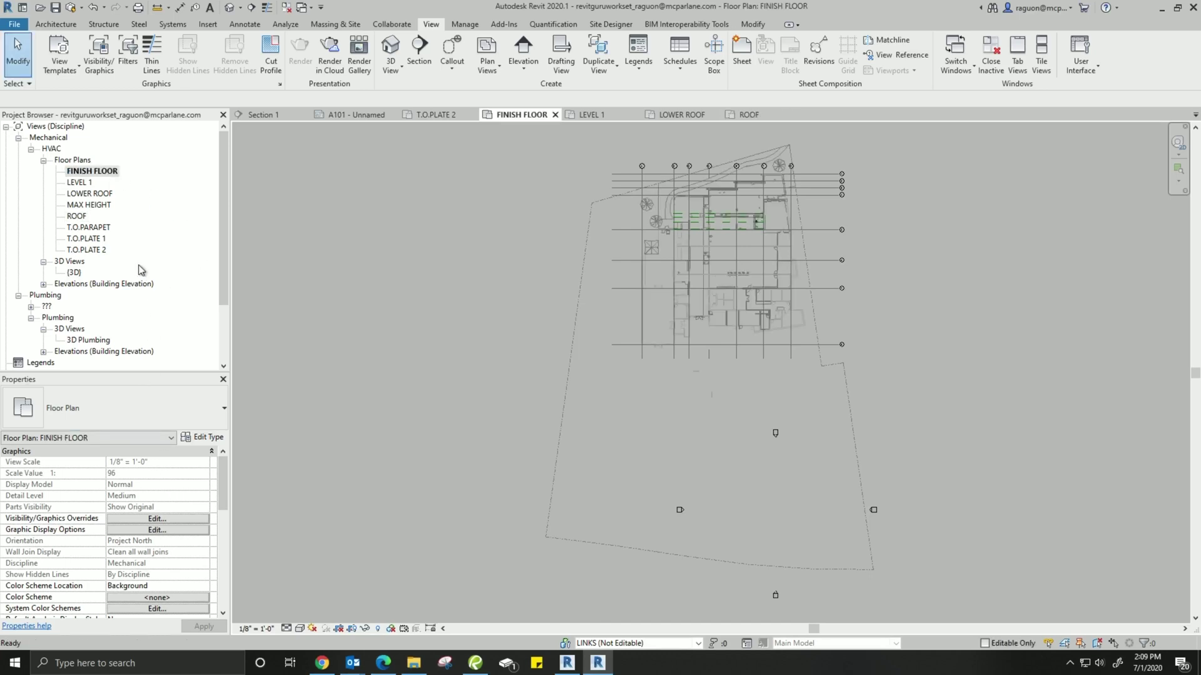
Open sheet A101 - Unnamed to view its empty layout
scroll(138, 276, "down", 4)
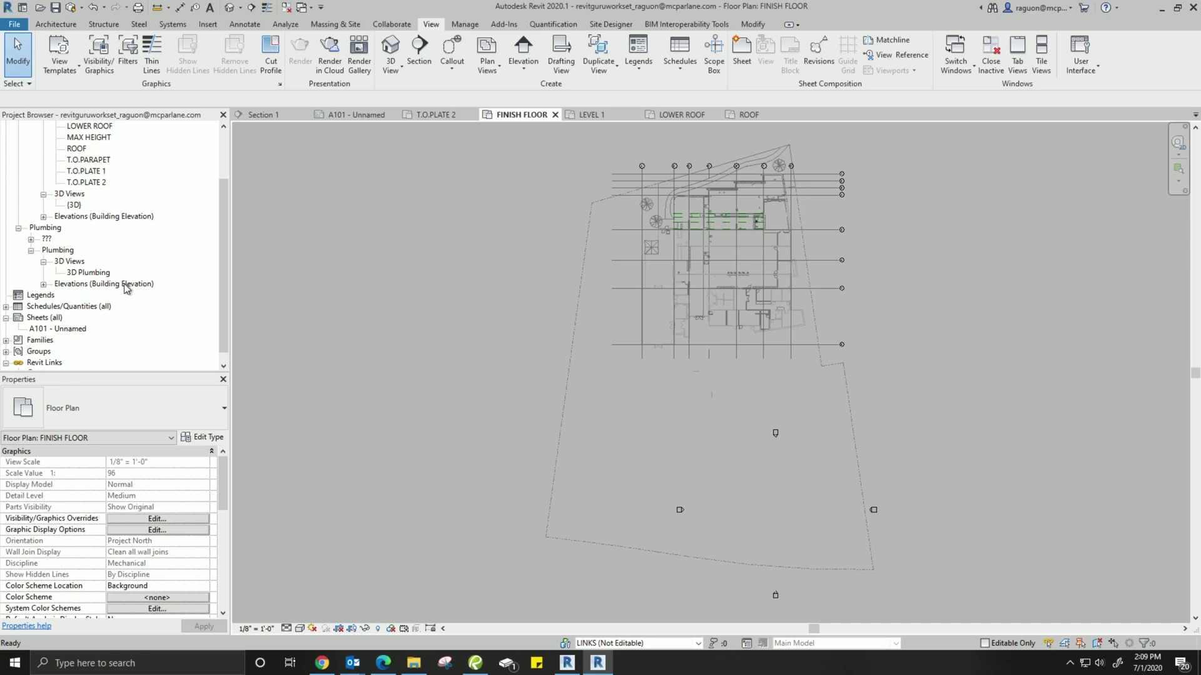
scroll(126, 288, "down", 1)
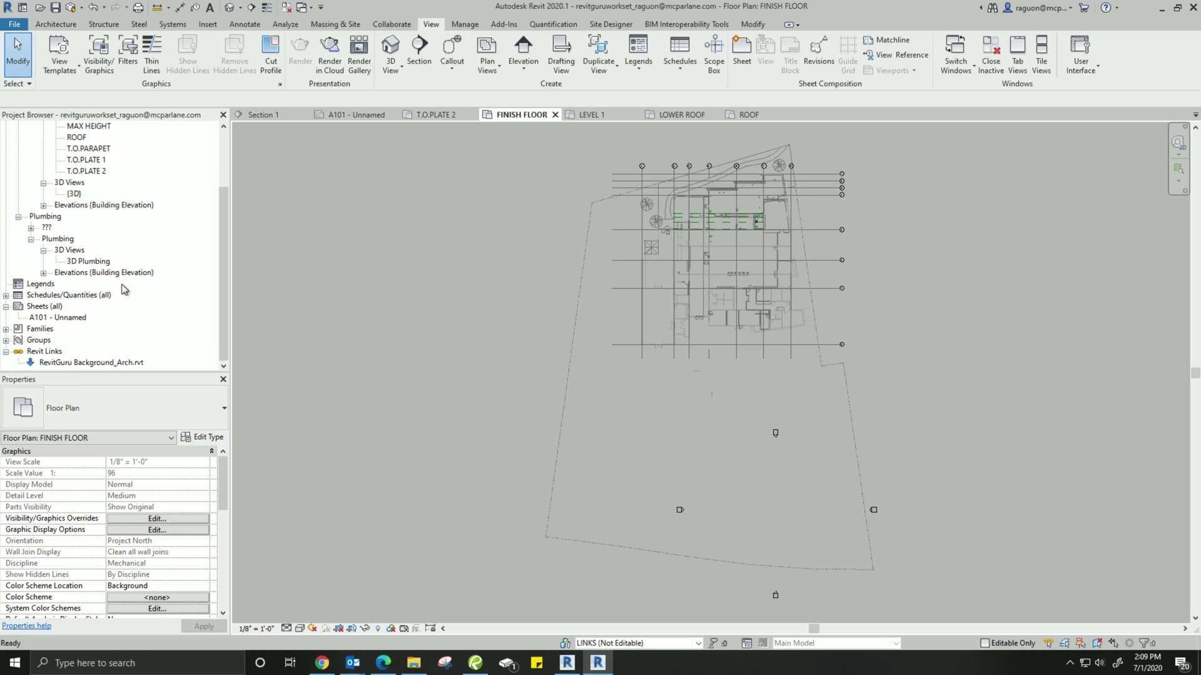
double_click(68, 317)
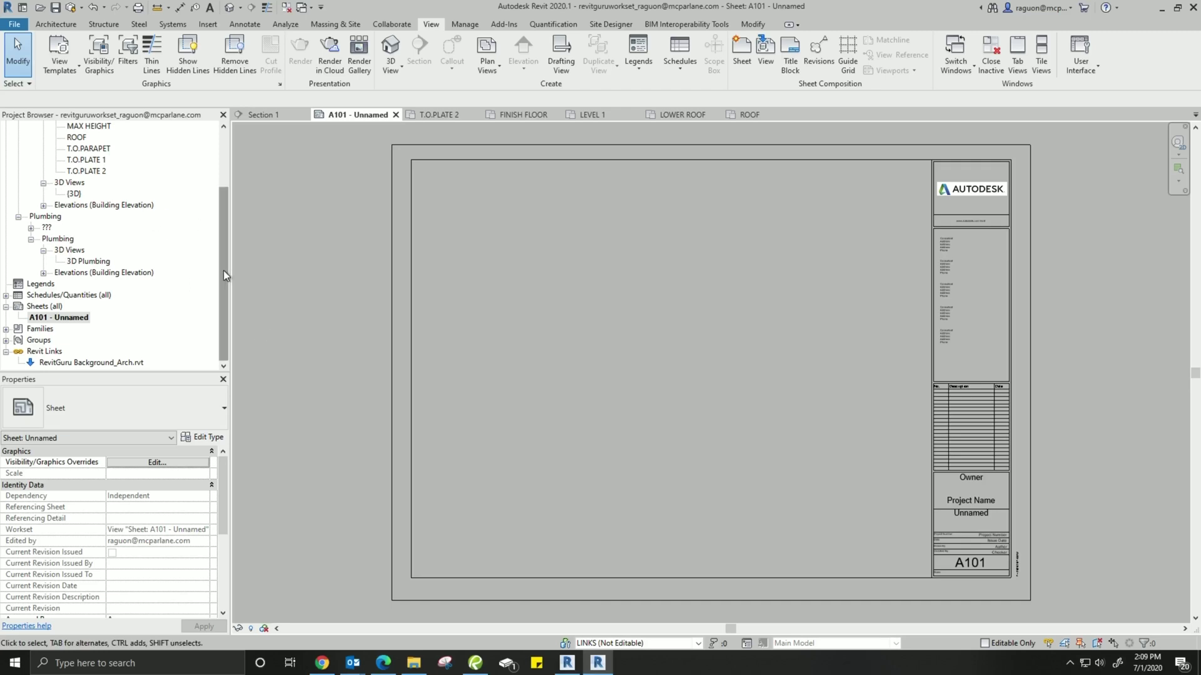
Duplicate the LEVEL 1 floor plan with detailing
scroll(223, 269, "up", 3)
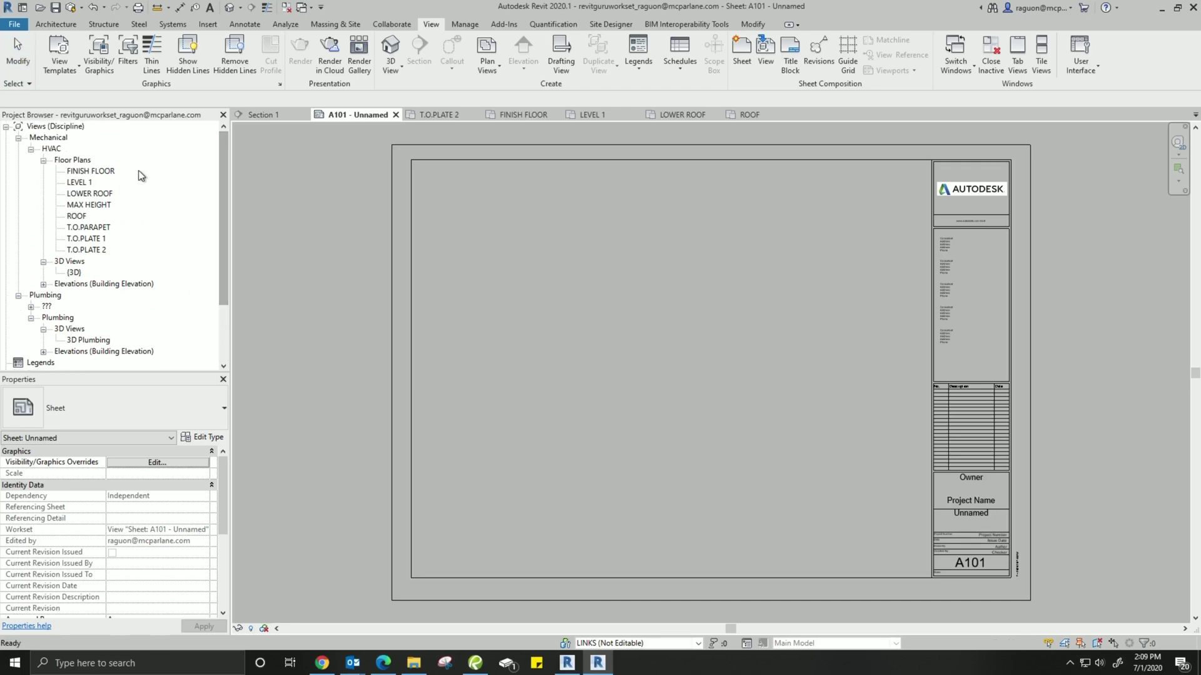
left_click(84, 182)
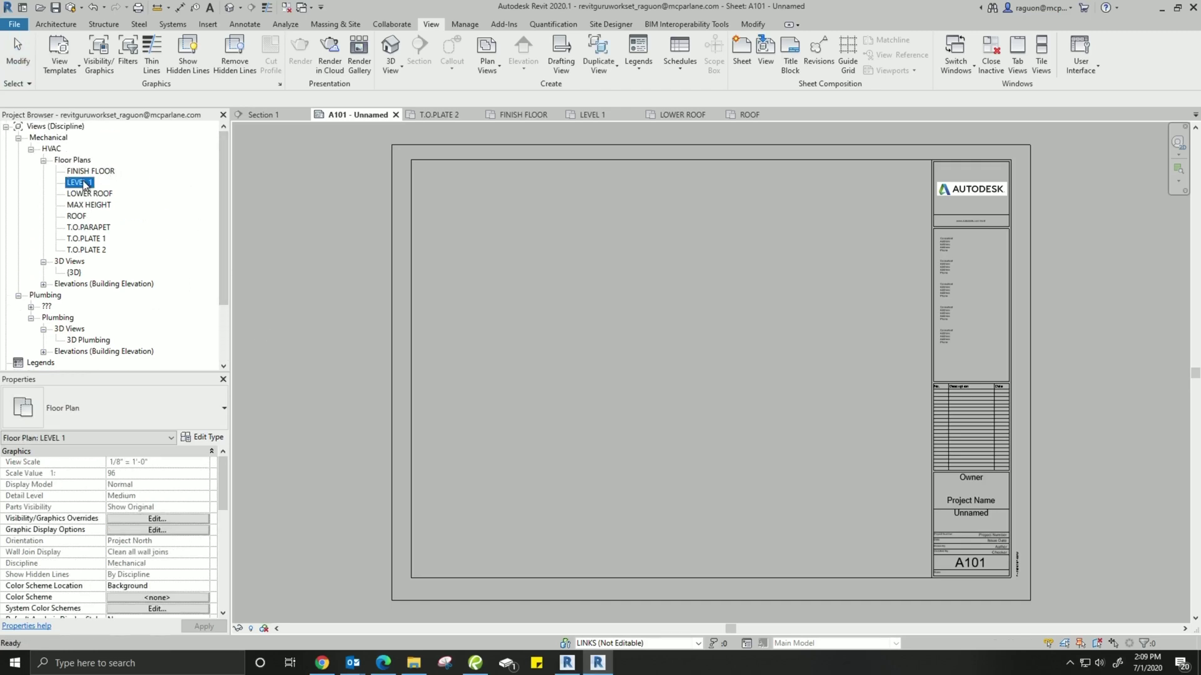
right_click(91, 184)
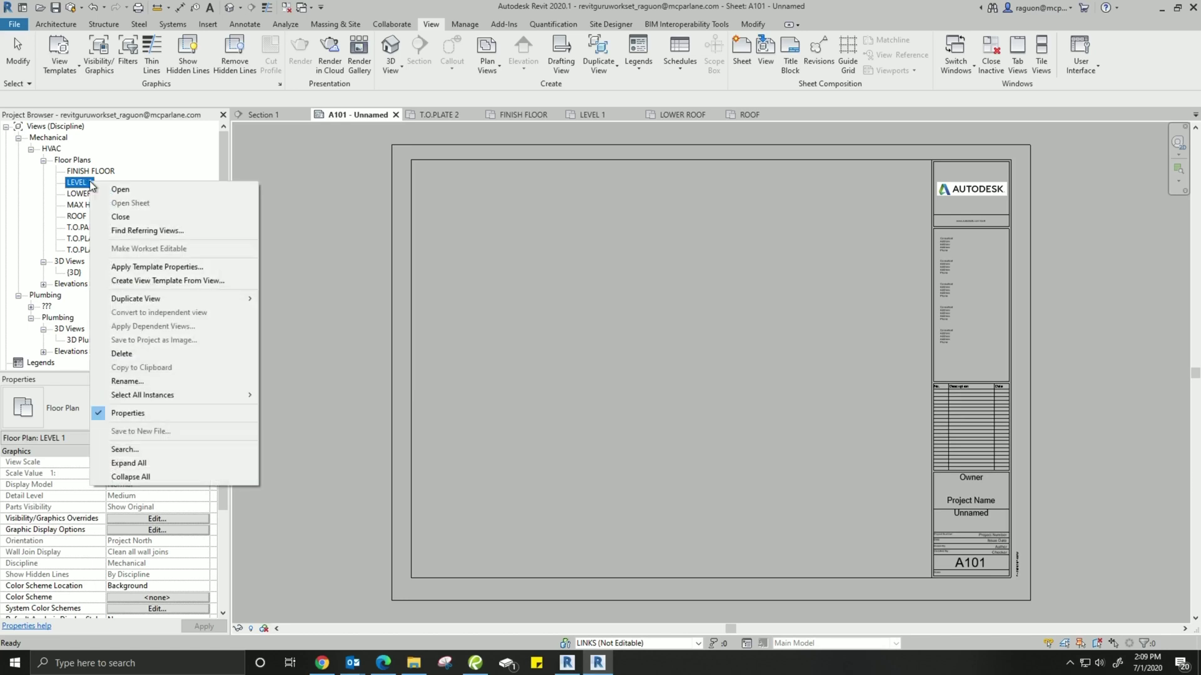
mouse_move(178, 300)
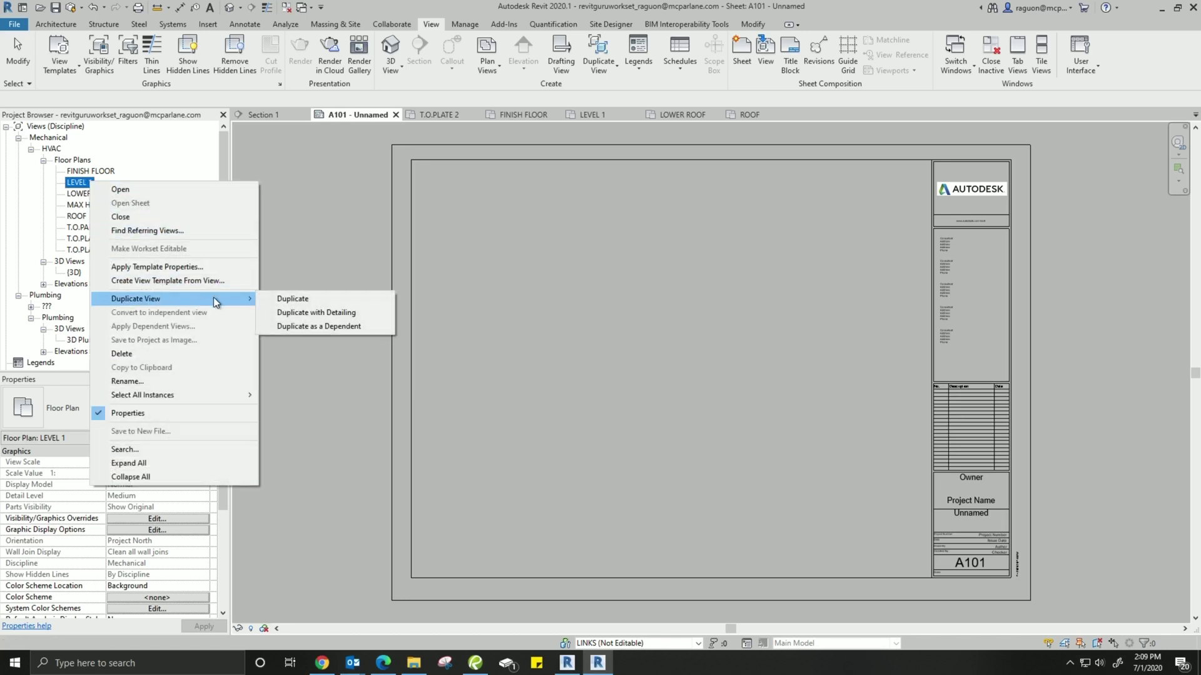
left_click(316, 314)
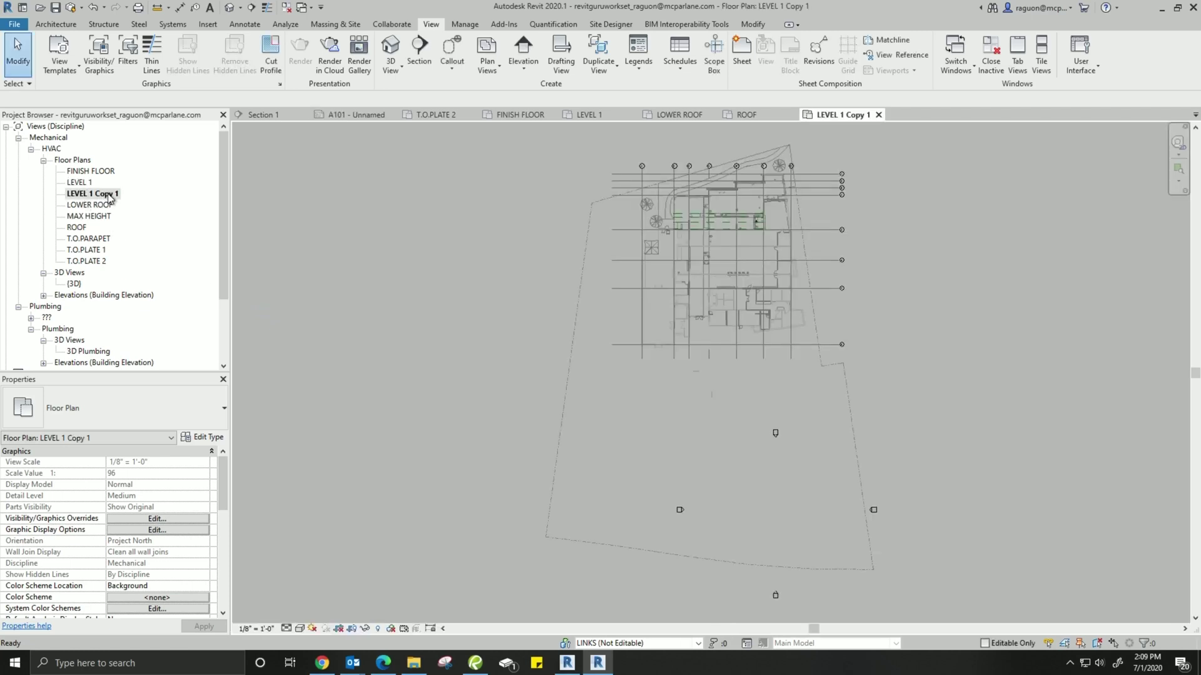
Rename the duplicated LEVEL 1 floor plan as MECHANICAL LEVEL 1
right_click(94, 195)
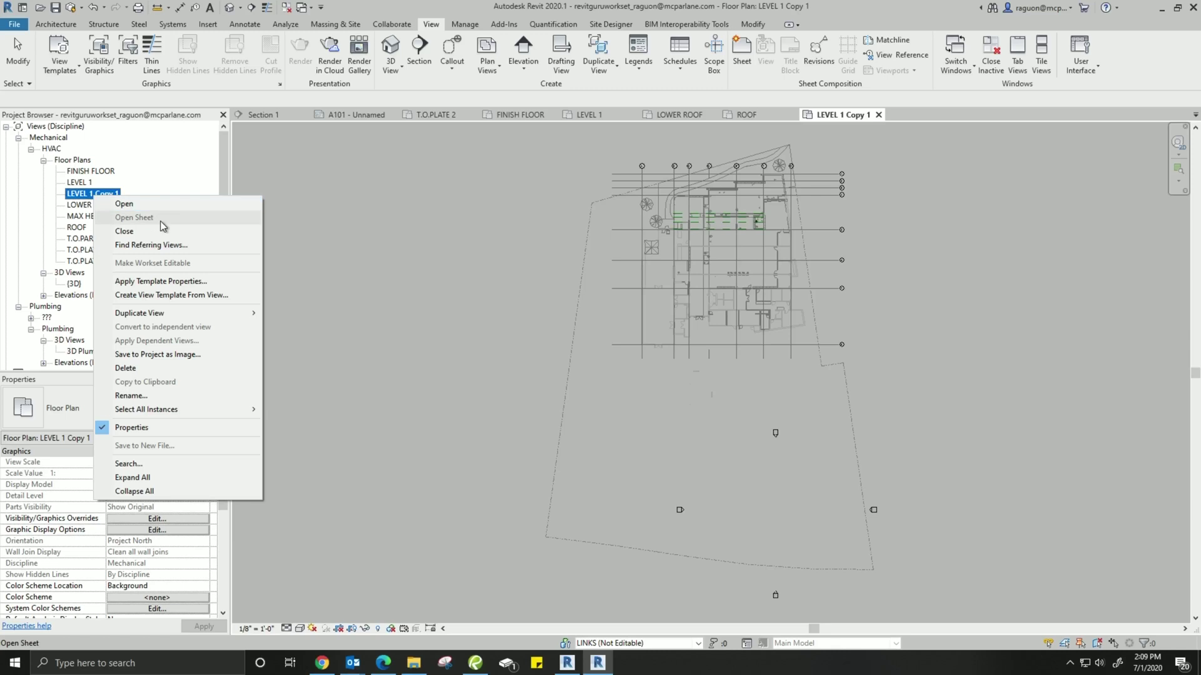
left_click(169, 396)
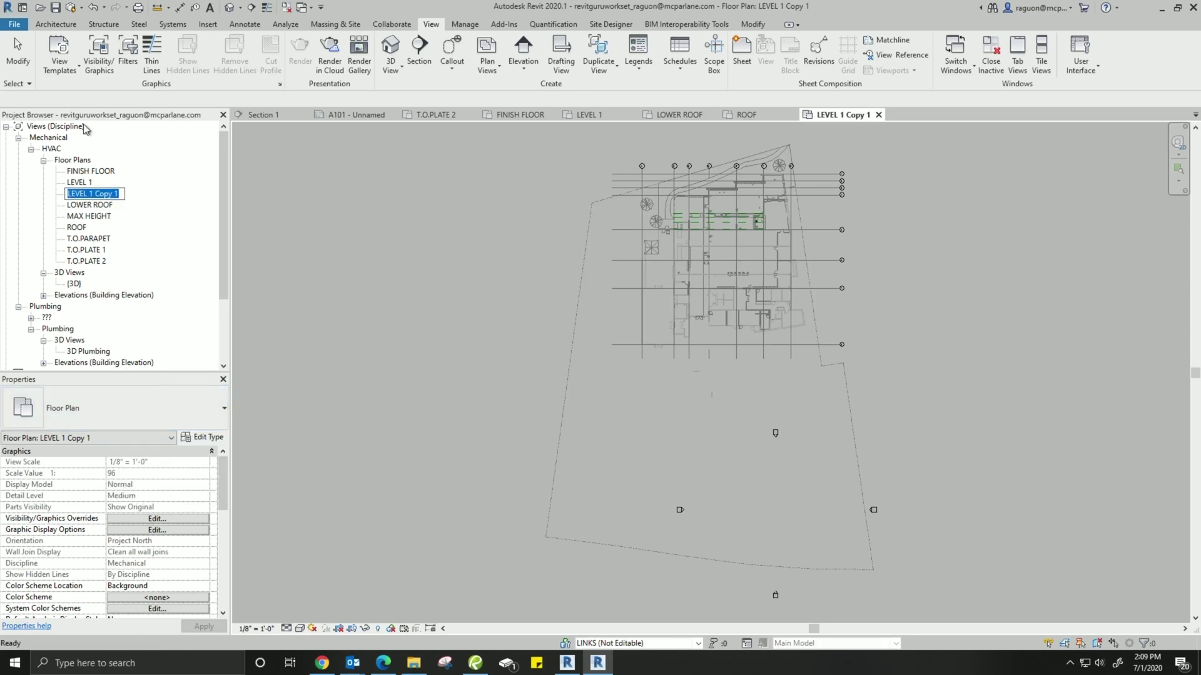
type("Me")
key("Caps_Lock")
key("BackSpace")
type("ECHANICAL LEVEL")
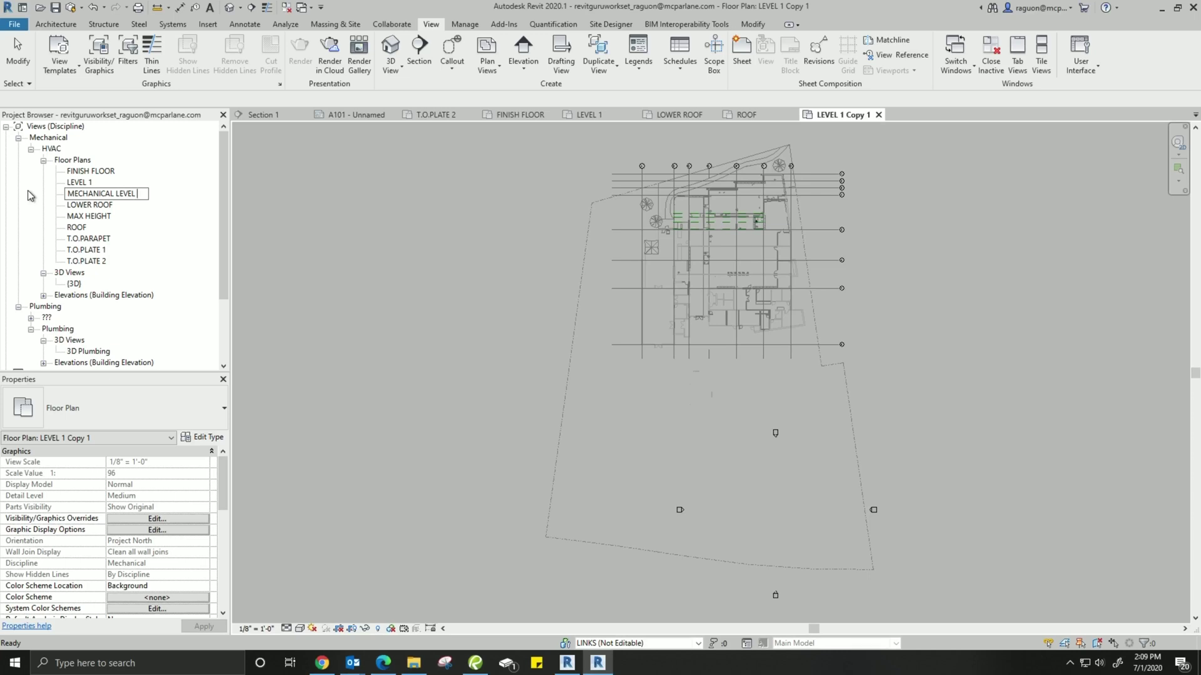
key("Return")
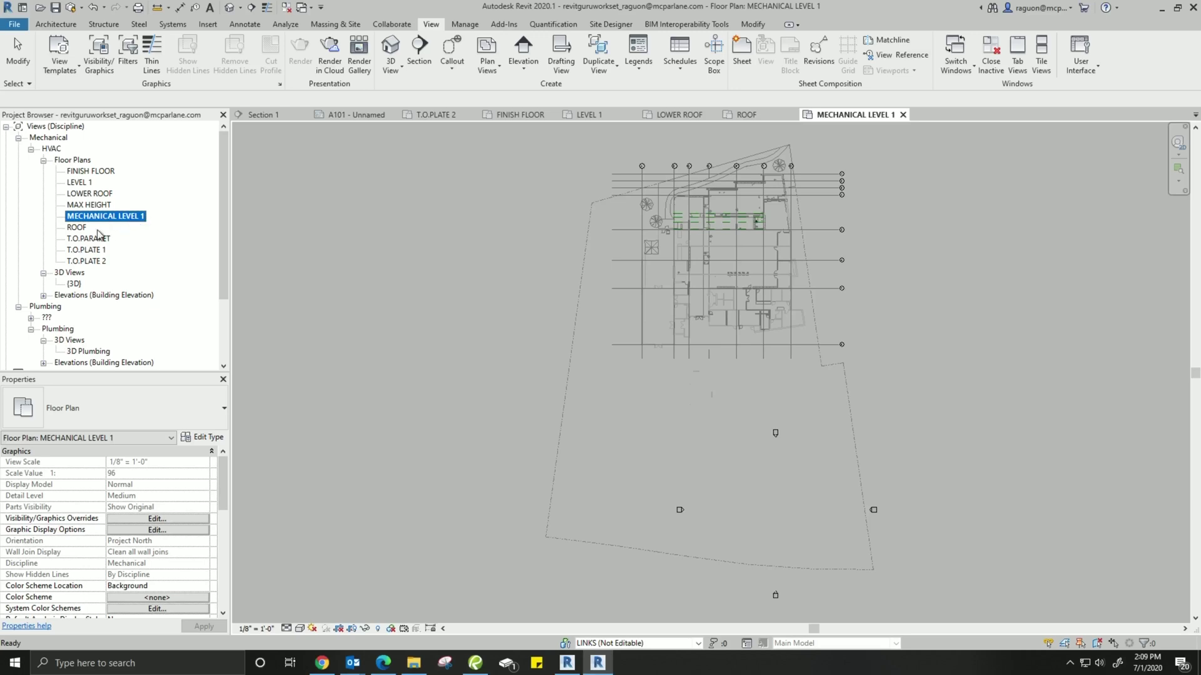
Duplicate the ROOF floor plan with detailing
right_click(77, 227)
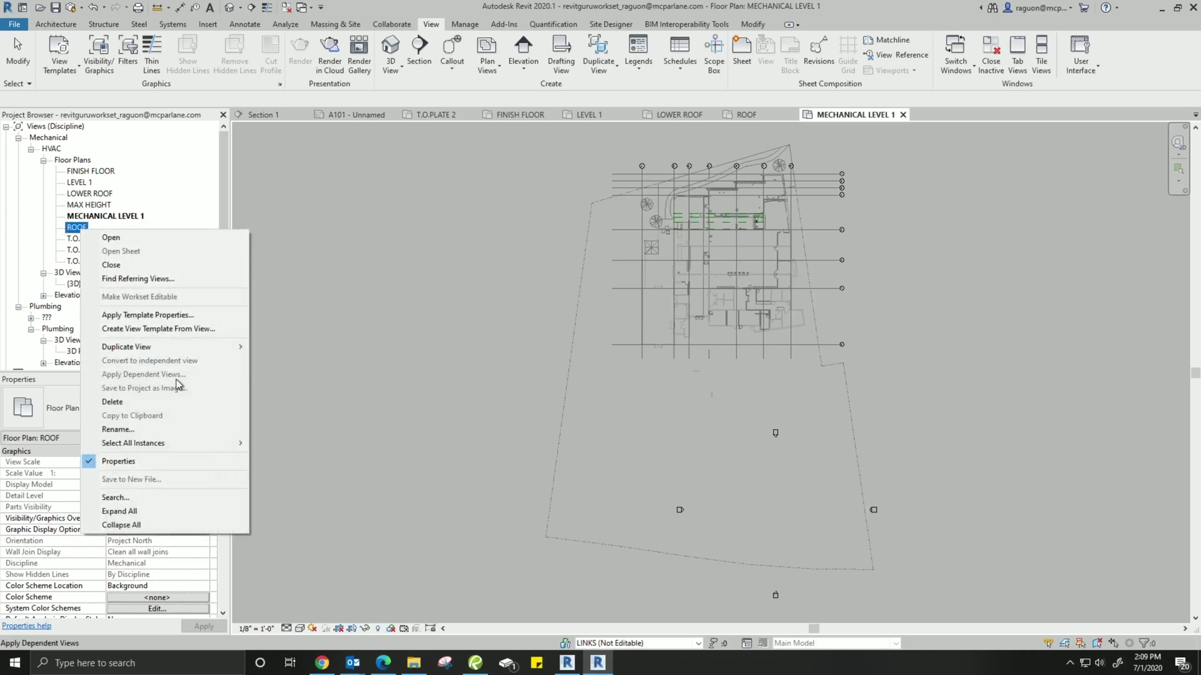
left_click(162, 430)
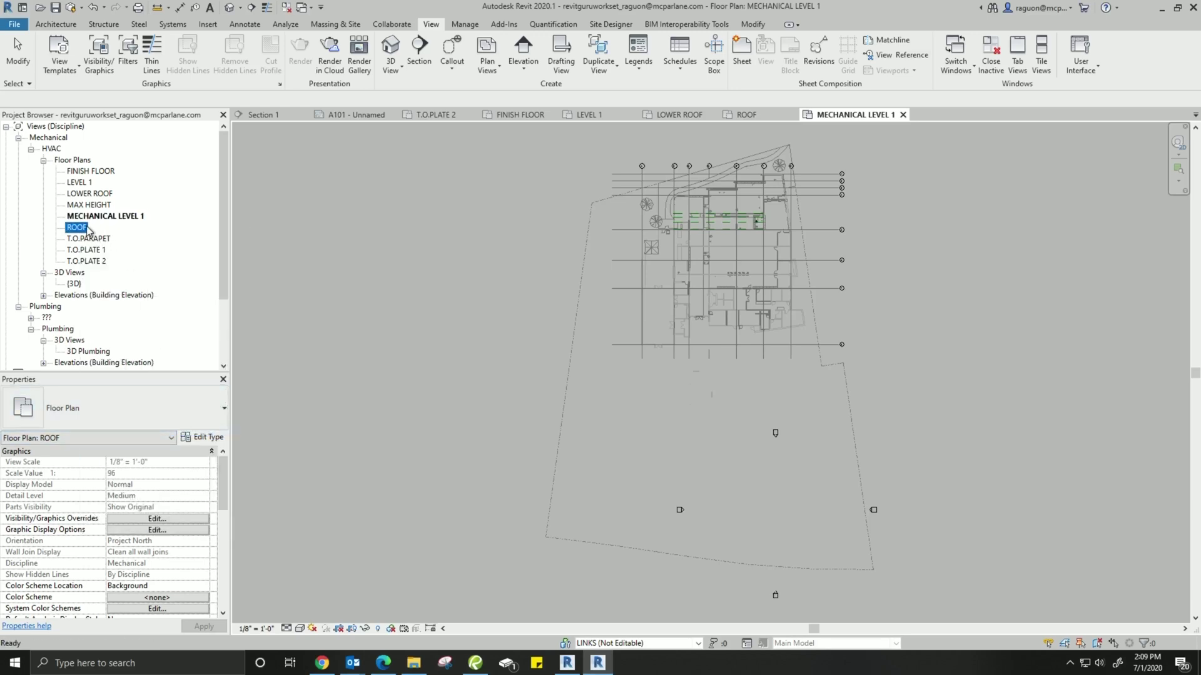
right_click(78, 227)
mouse_move(187, 343)
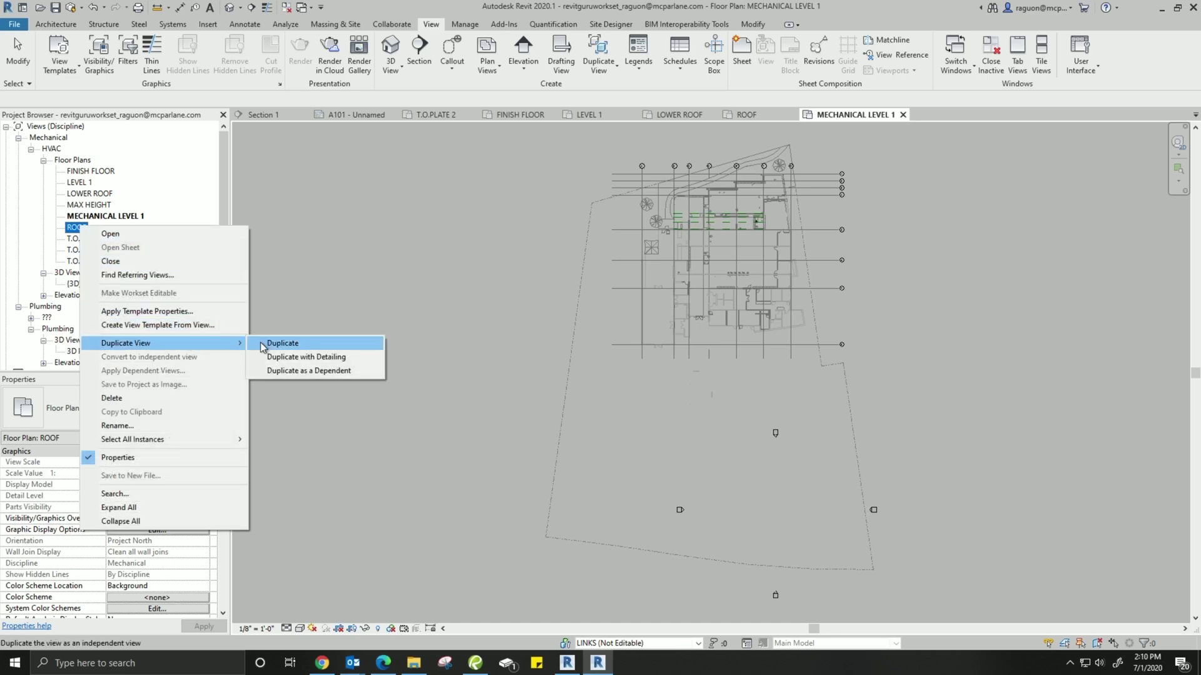
left_click(294, 357)
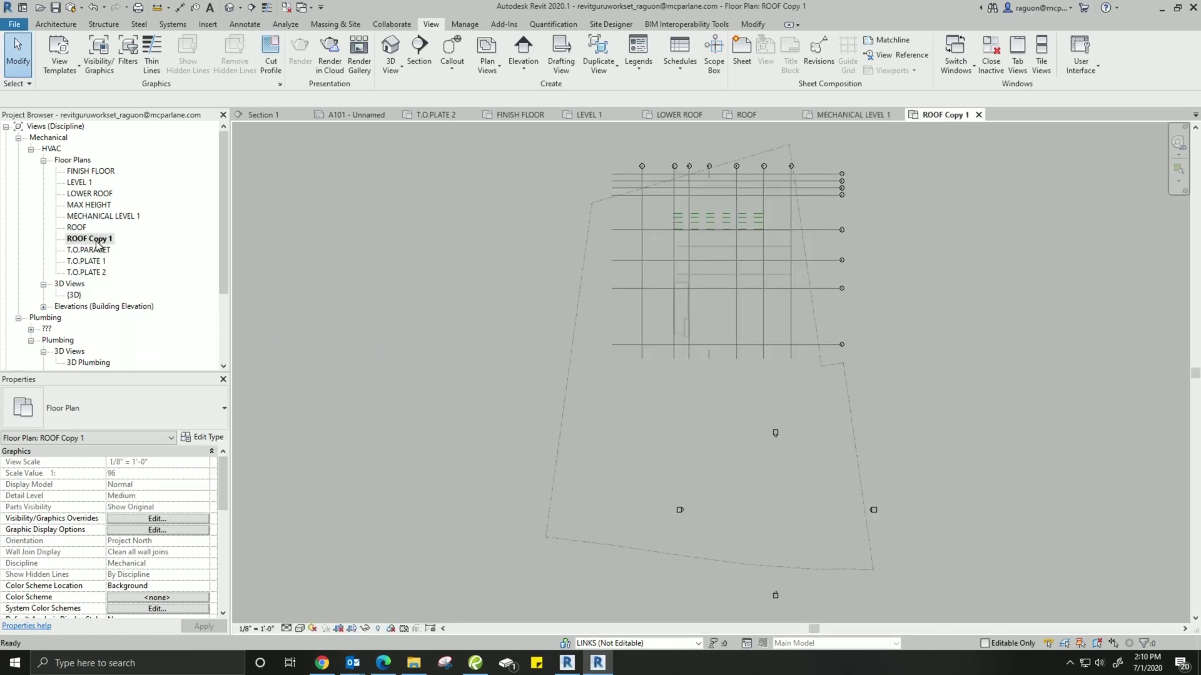
Rename the duplicated ROOF floor plan as MECHANICAL ROOF
right_click(95, 240)
left_click(133, 440)
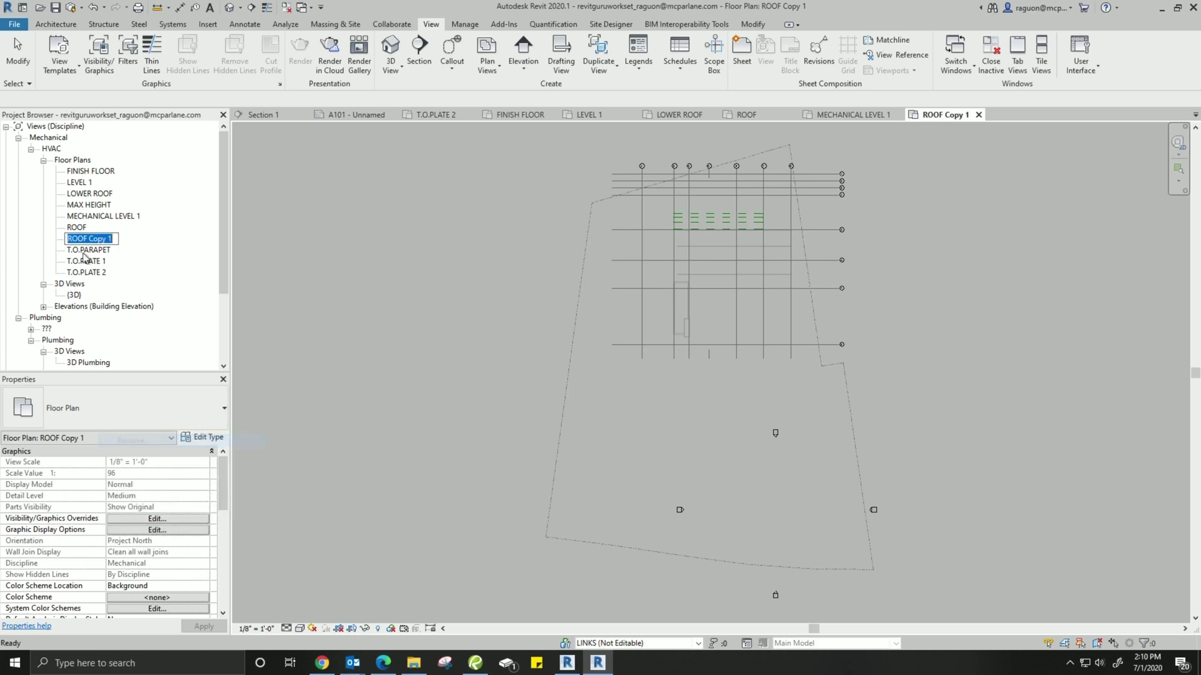
left_click(75, 240)
type("MECH")
key("BackSpace")
key("BackSpace")
key("BackSpace")
key("BackSpace")
key("BackSpace")
type("MECHANICAL")
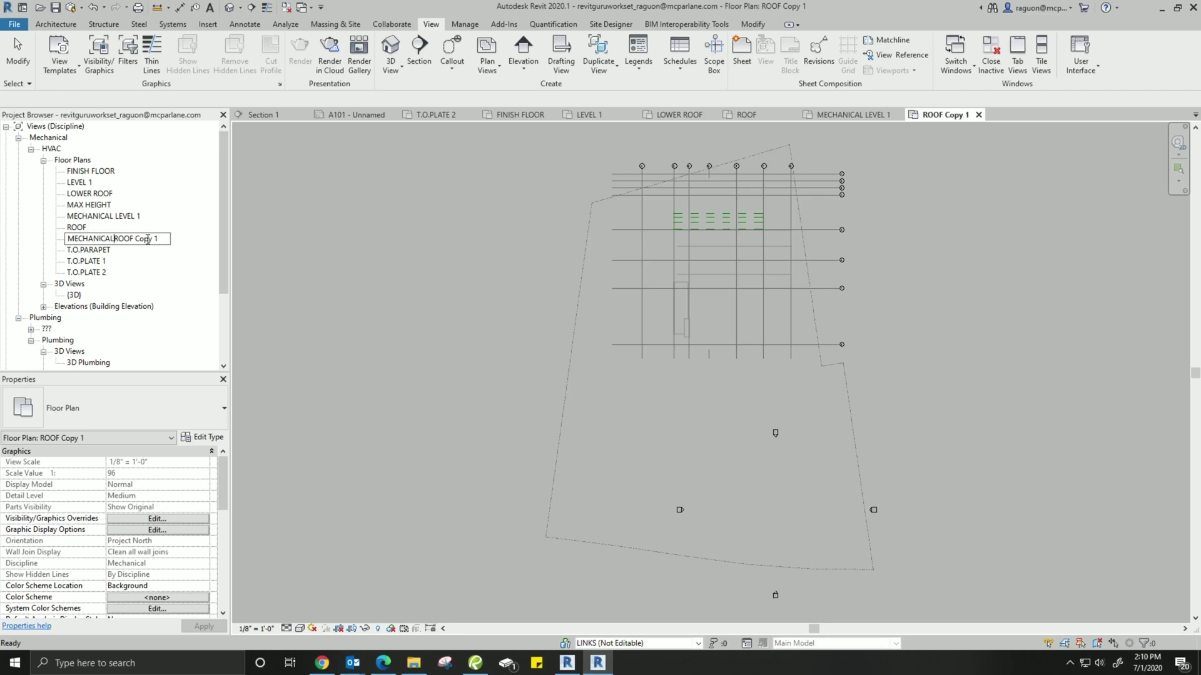
left_click_drag(161, 241, 138, 243)
key("BackSpace")
key("Return")
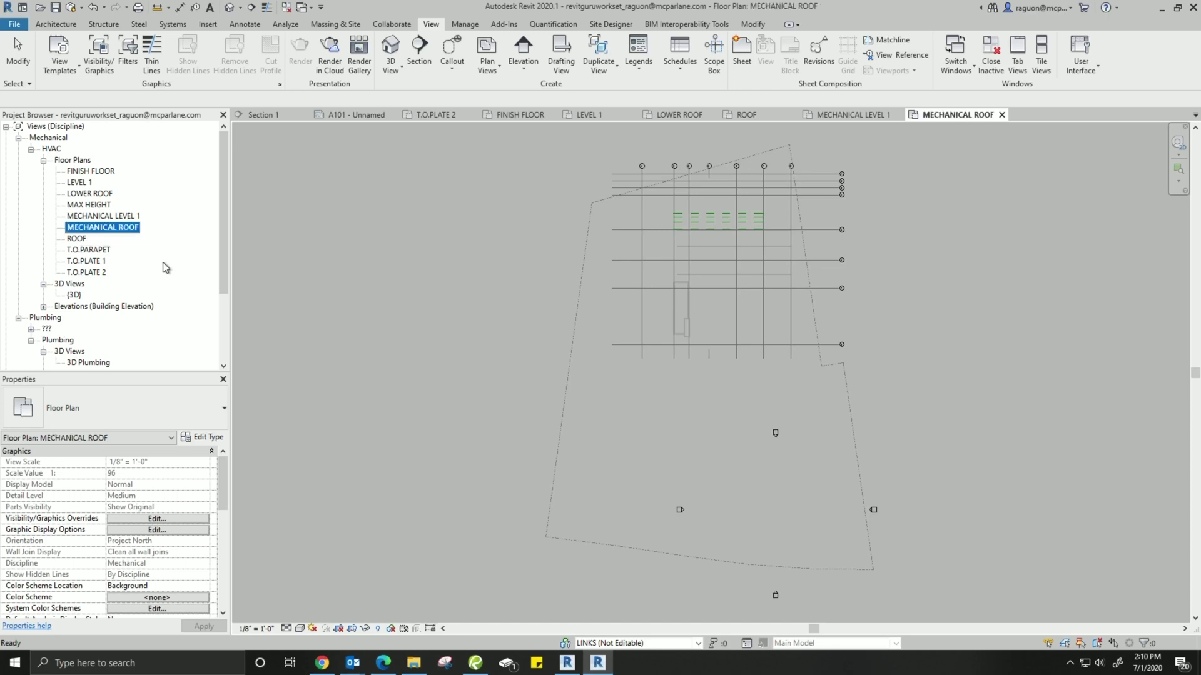
Review the MECHANICAL LEVEL 1 and MECHANICAL ROOF floor plans and open sheet A101 - Unnamed
double_click(133, 217)
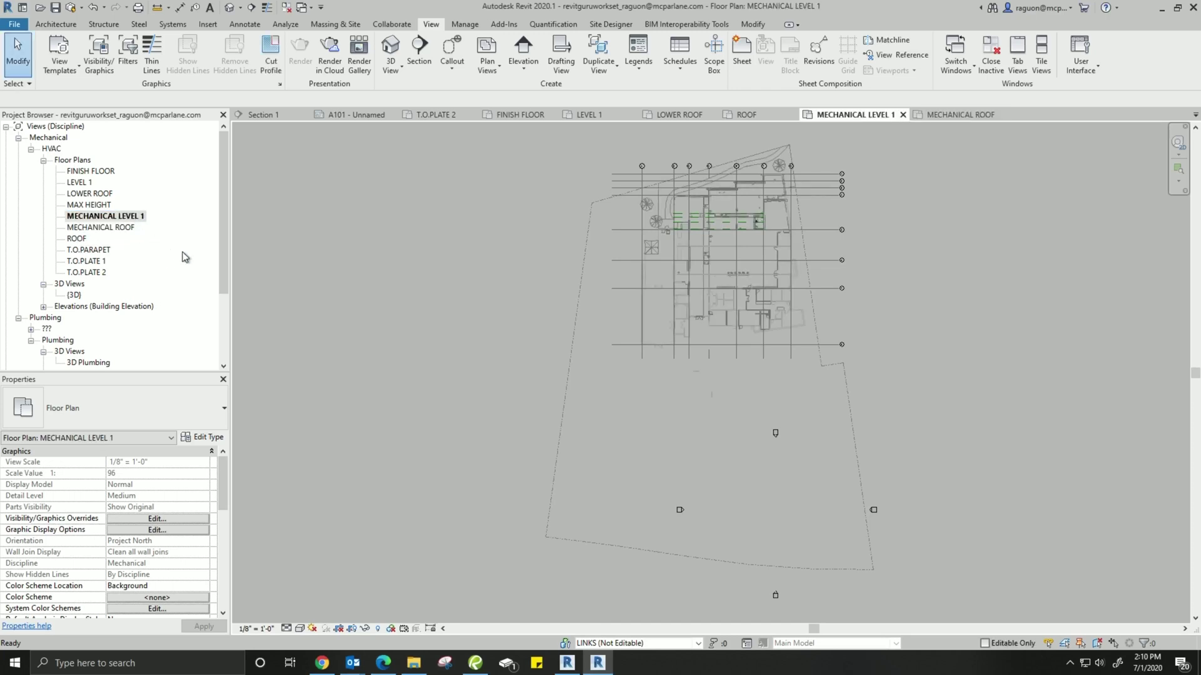
double_click(132, 225)
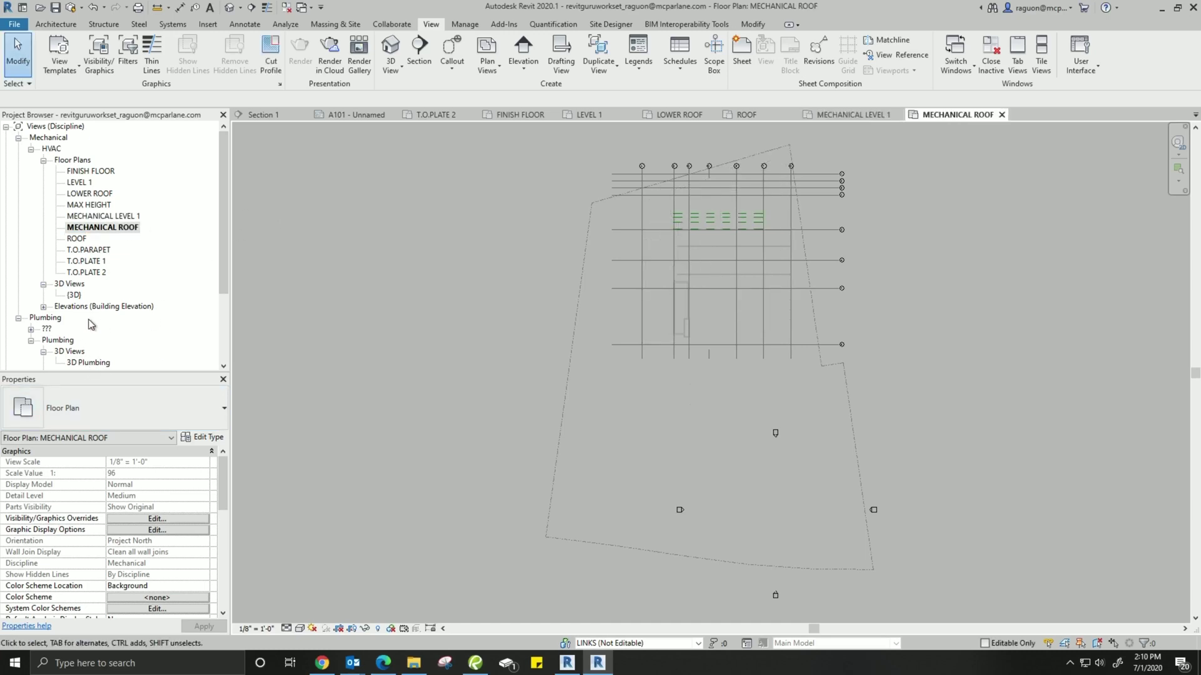
scroll(86, 325, "down", 3)
scroll(69, 310, "down", 2)
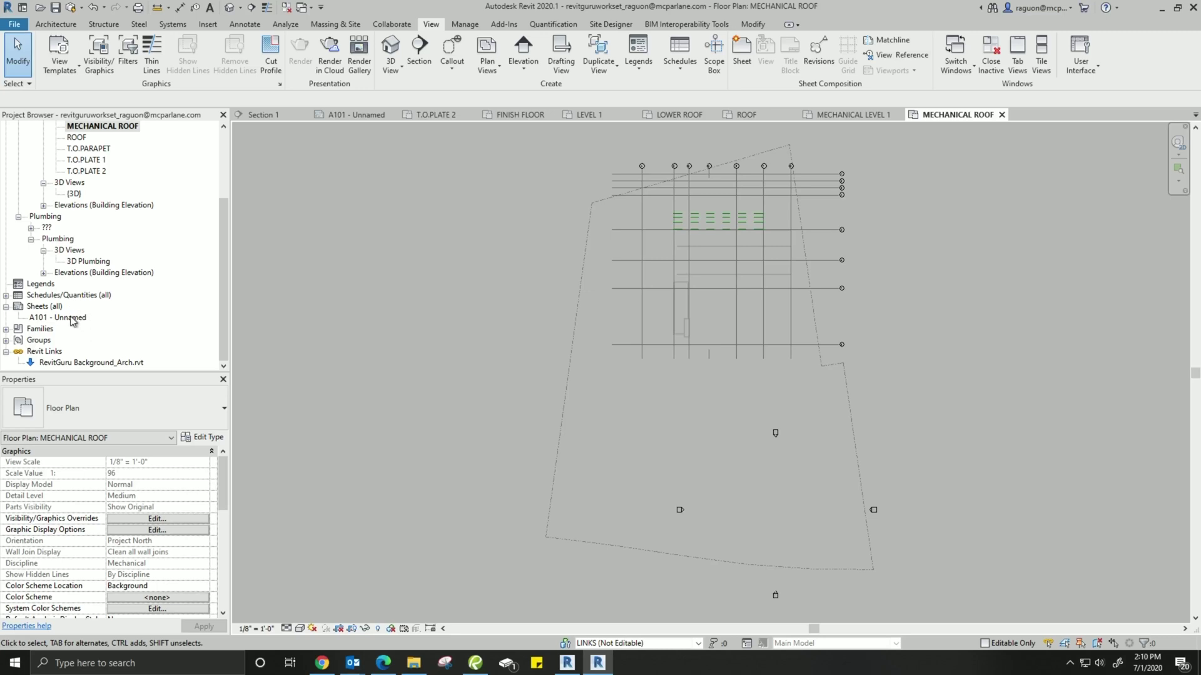
double_click(74, 318)
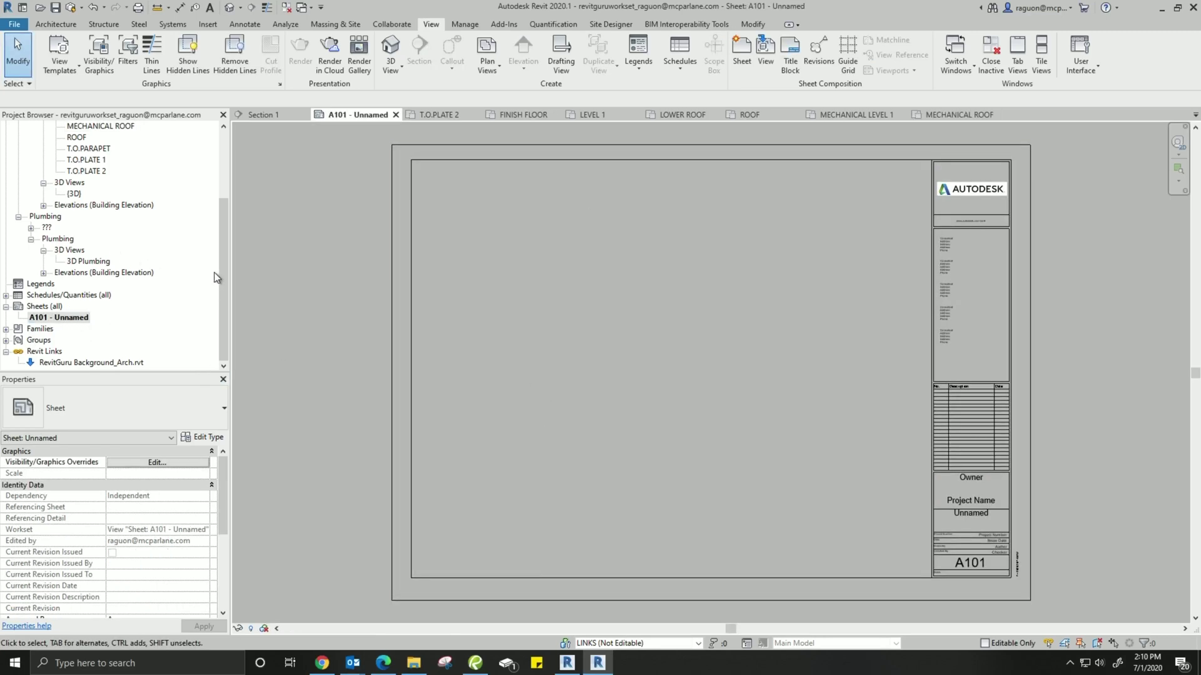
Place the MECHANICAL LEVEL 1 floor plan on sheet A101
left_click_drag(222, 257, 226, 206)
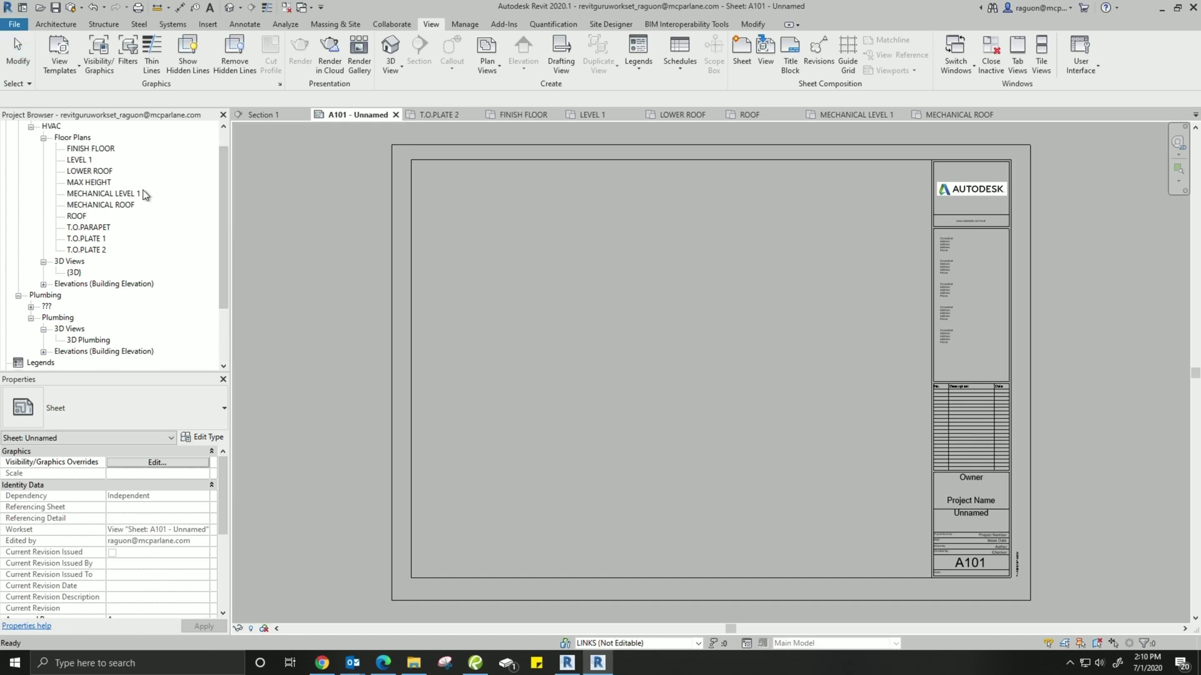
left_click(94, 195)
left_click_drag(78, 196, 190, 211)
left_click_drag(615, 333, 670, 351)
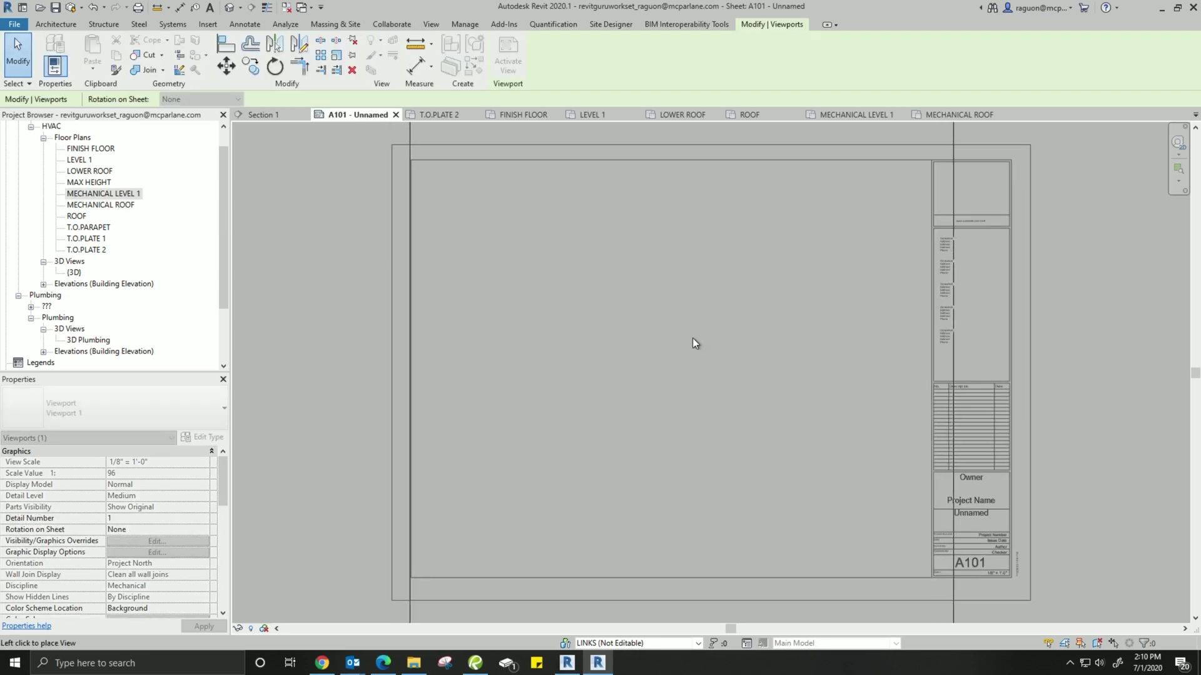
left_click(671, 332)
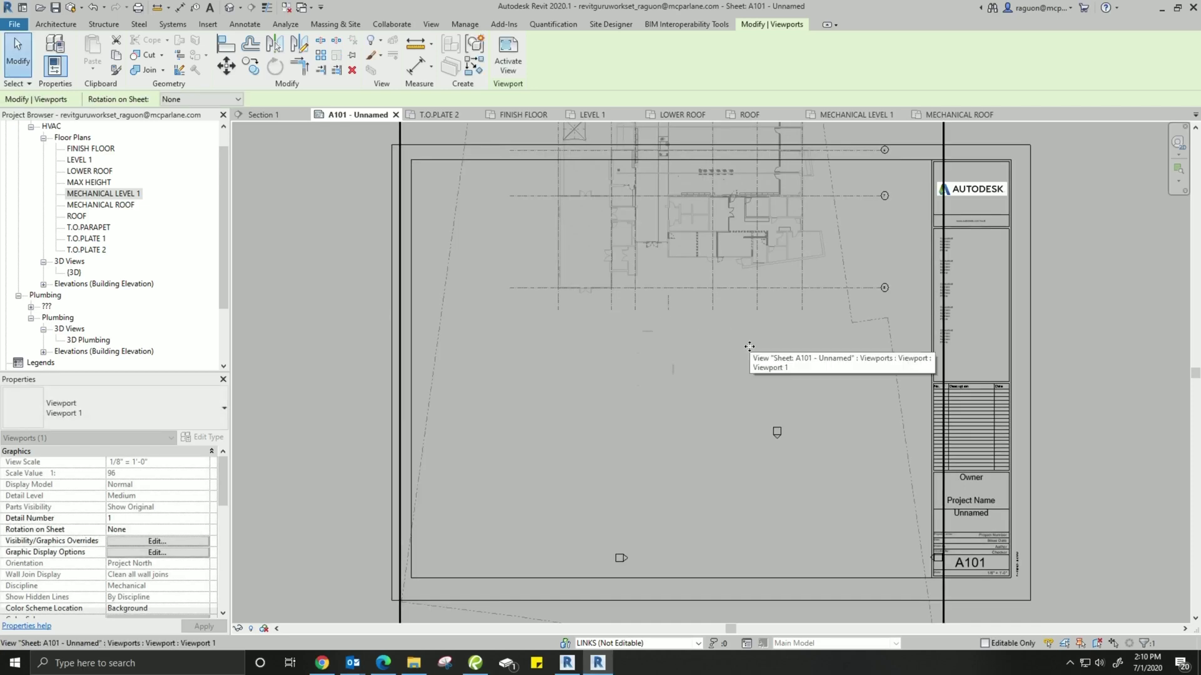
Activate the MECHANICAL LEVEL 1 view on the sheet and enable Crop View, Crop Region Visible and Annotation Crop
scroll(738, 338, "down", 2)
middle_click_drag(737, 337, 748, 427)
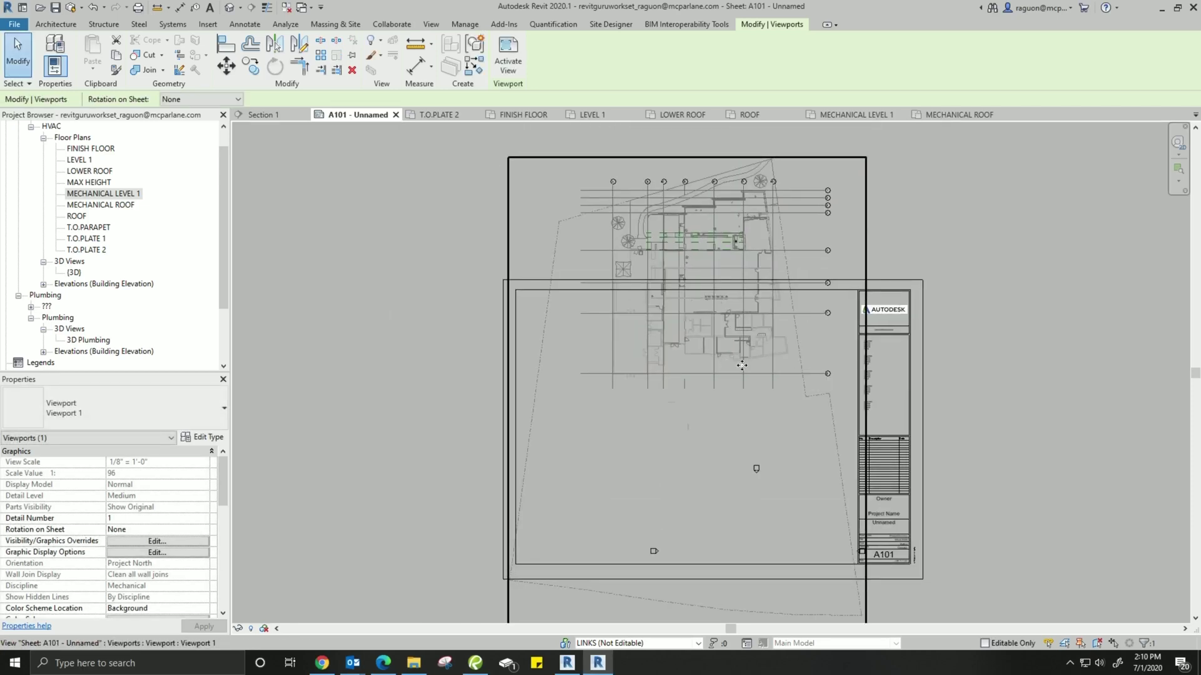
double_click(707, 359)
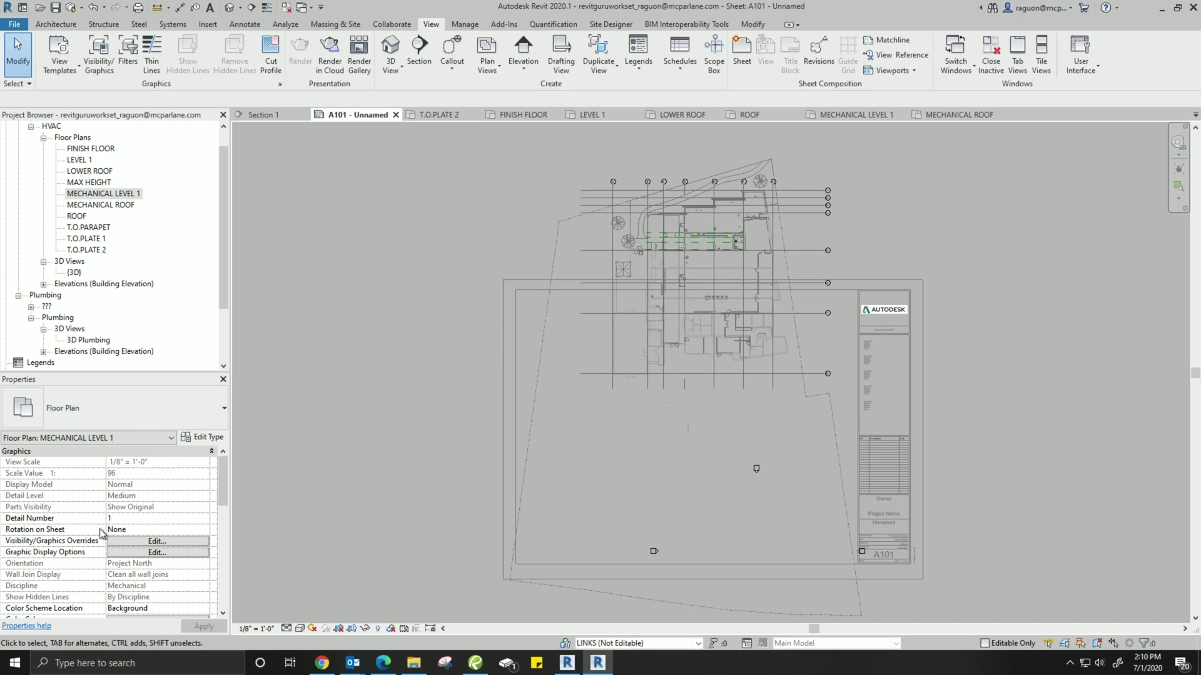
scroll(79, 530, "down", 3)
scroll(79, 530, "down", 3)
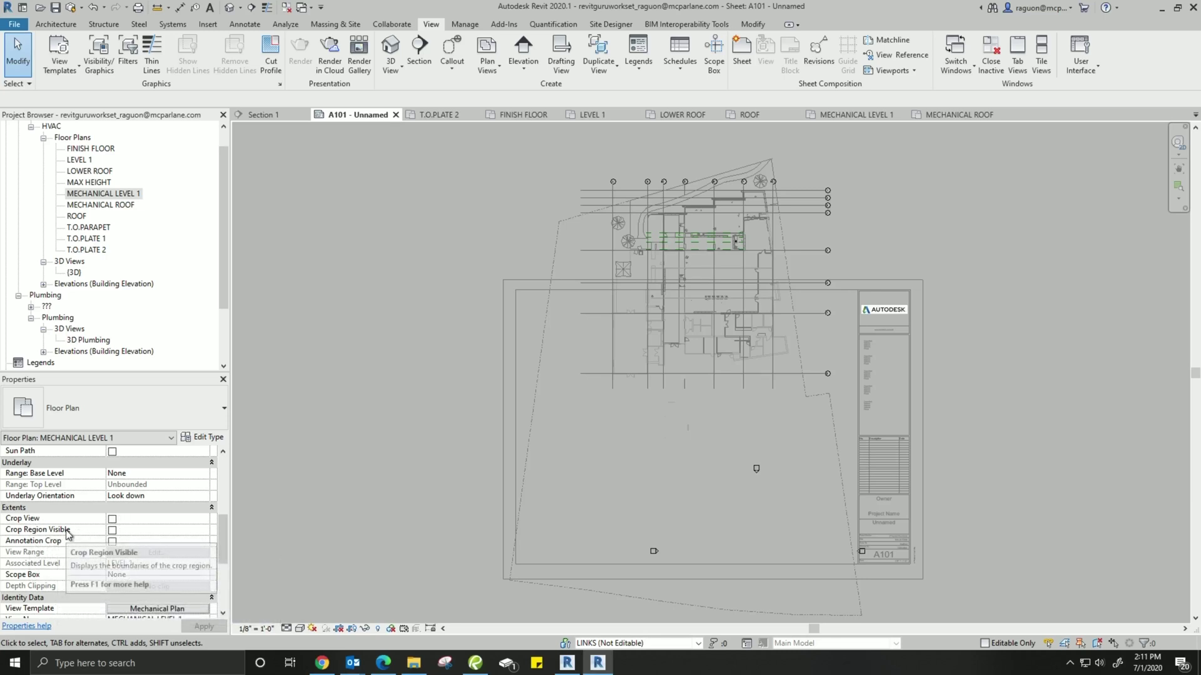
left_click(113, 521)
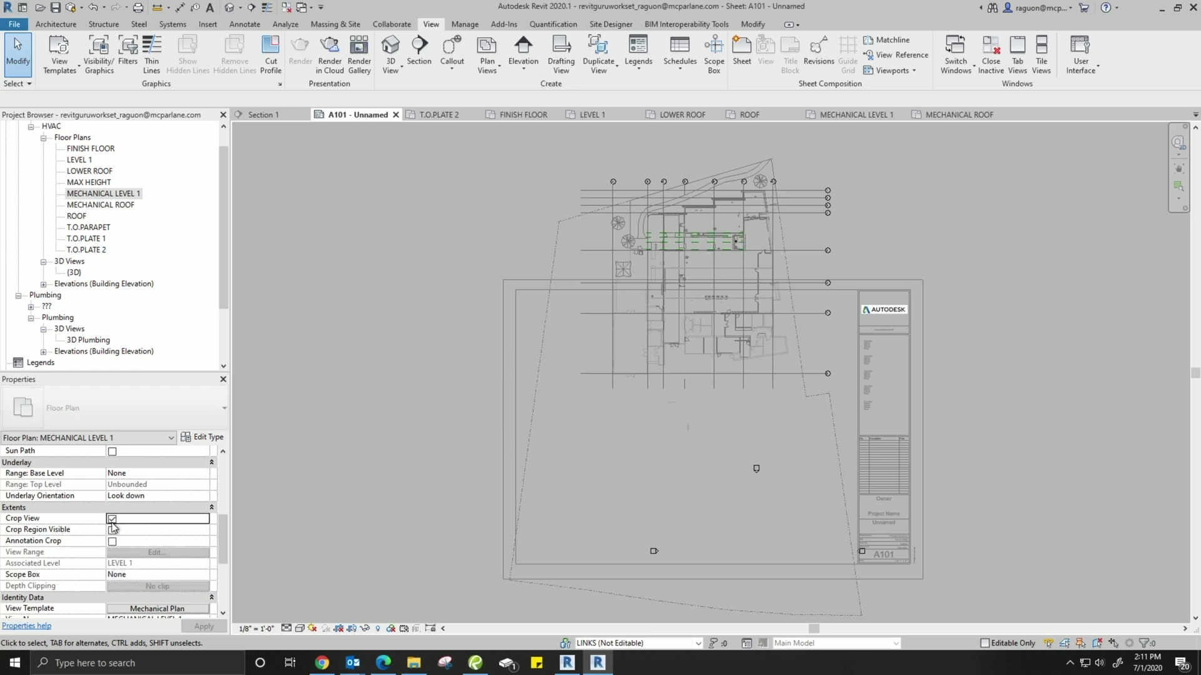
left_click(112, 530)
left_click(114, 542)
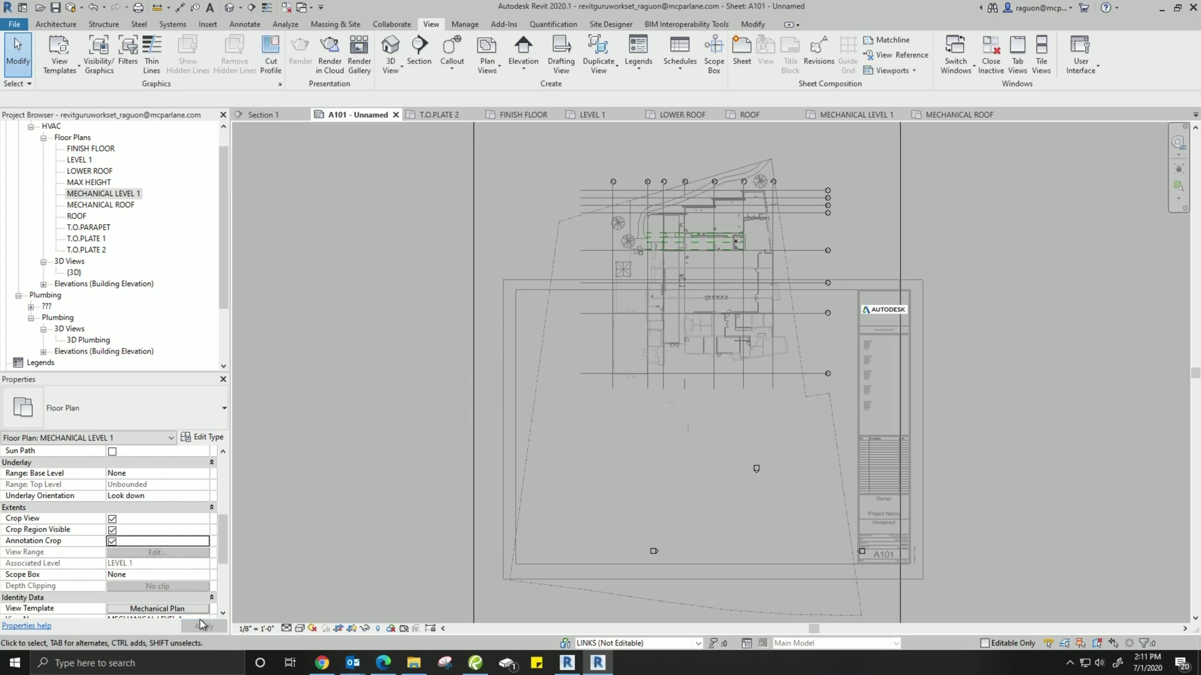
Pull the upper edge of the plan's crop region slightly down toward the building
left_click(475, 415)
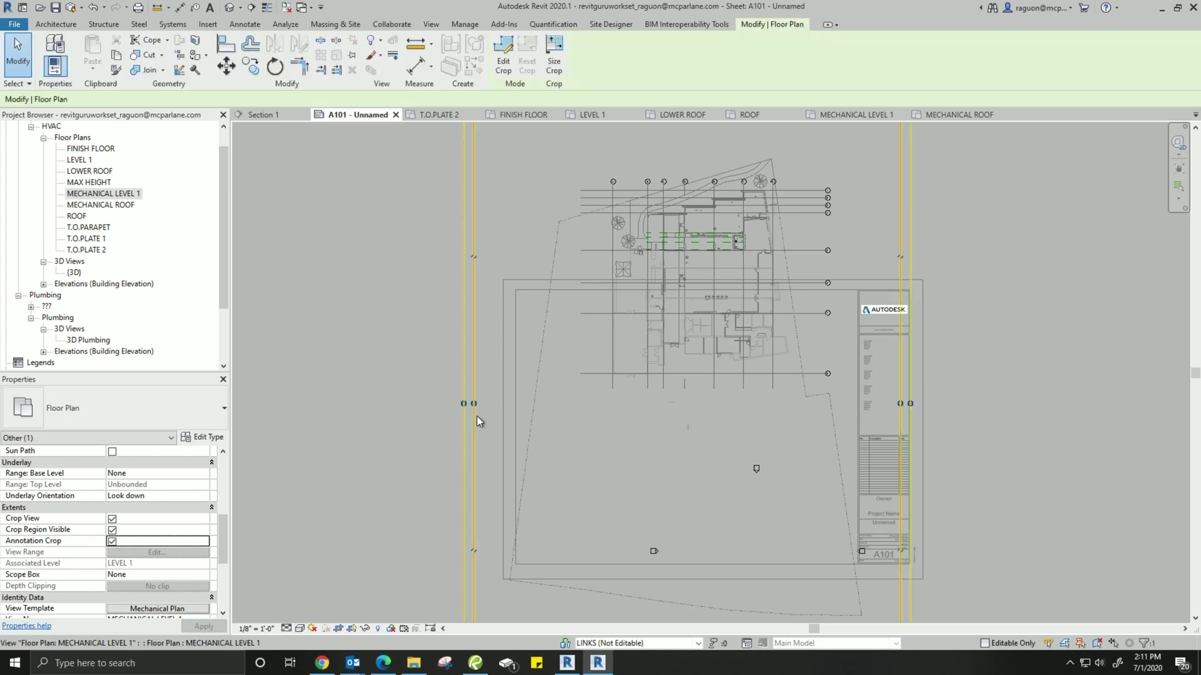
scroll(386, 434, "down", 3)
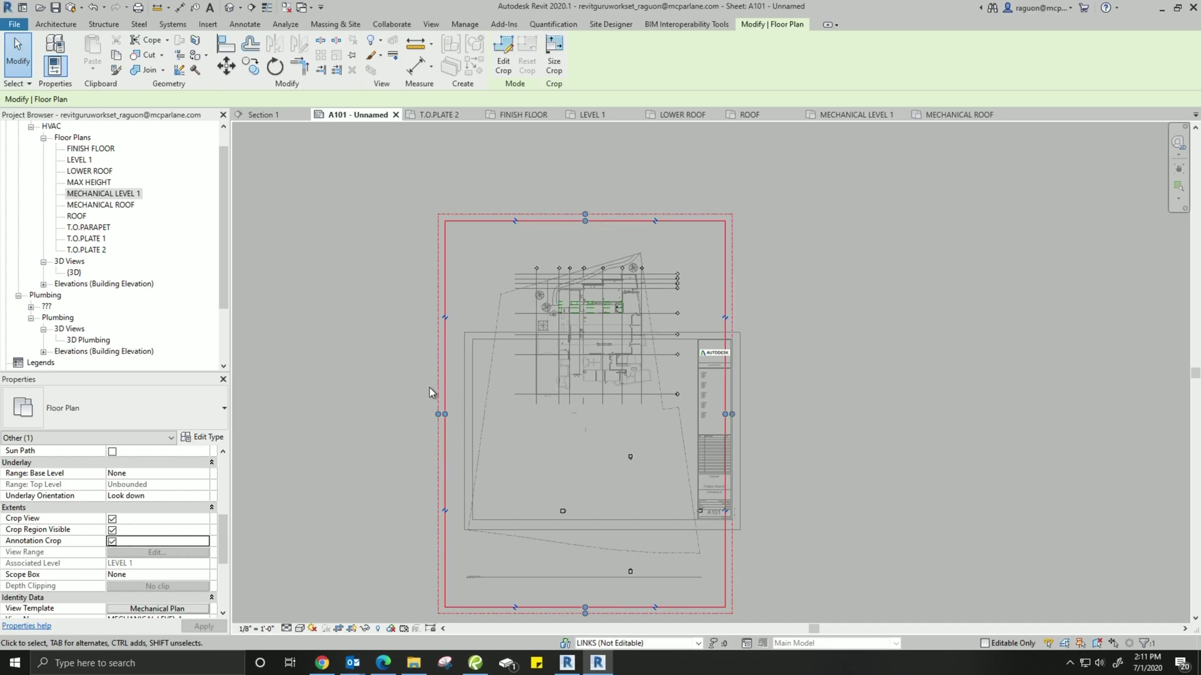
mouse_move(573, 233)
left_mouse_down()
mouse_move(591, 255)
mouse_move(592, 231)
left_mouse_up()
left_click_drag(666, 236, 667, 232)
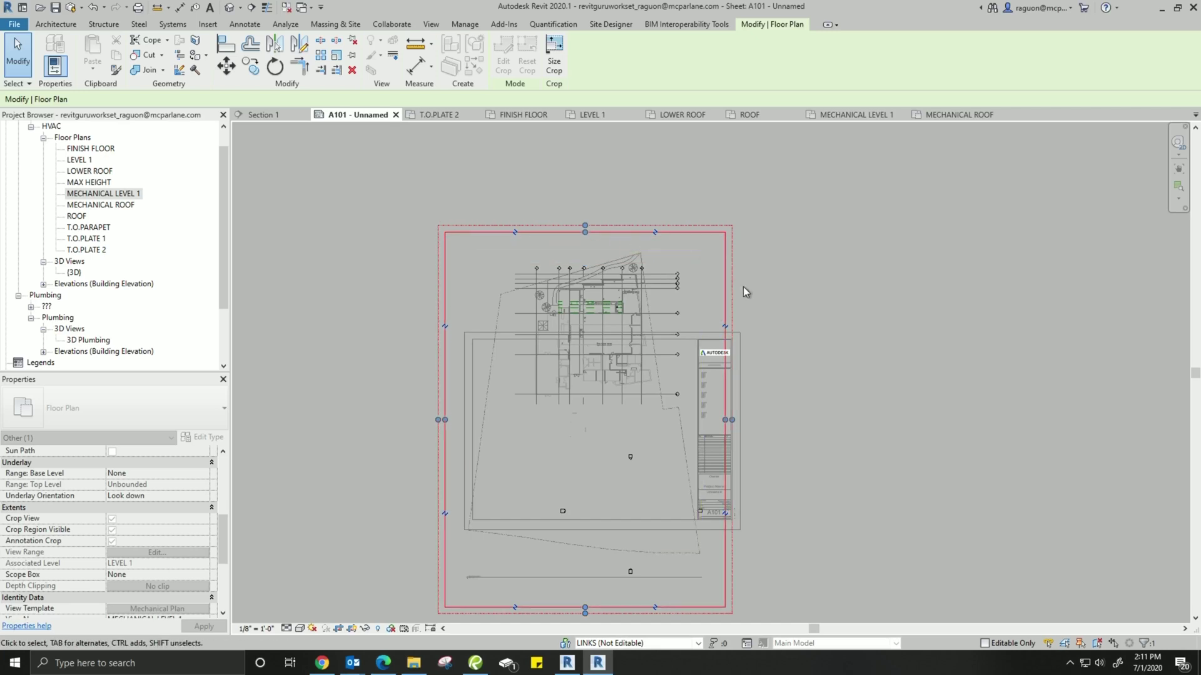
Edit the crop profile, replacing its outline with a rectangle about 228' by 208' around the building and its grids
double_click(687, 232)
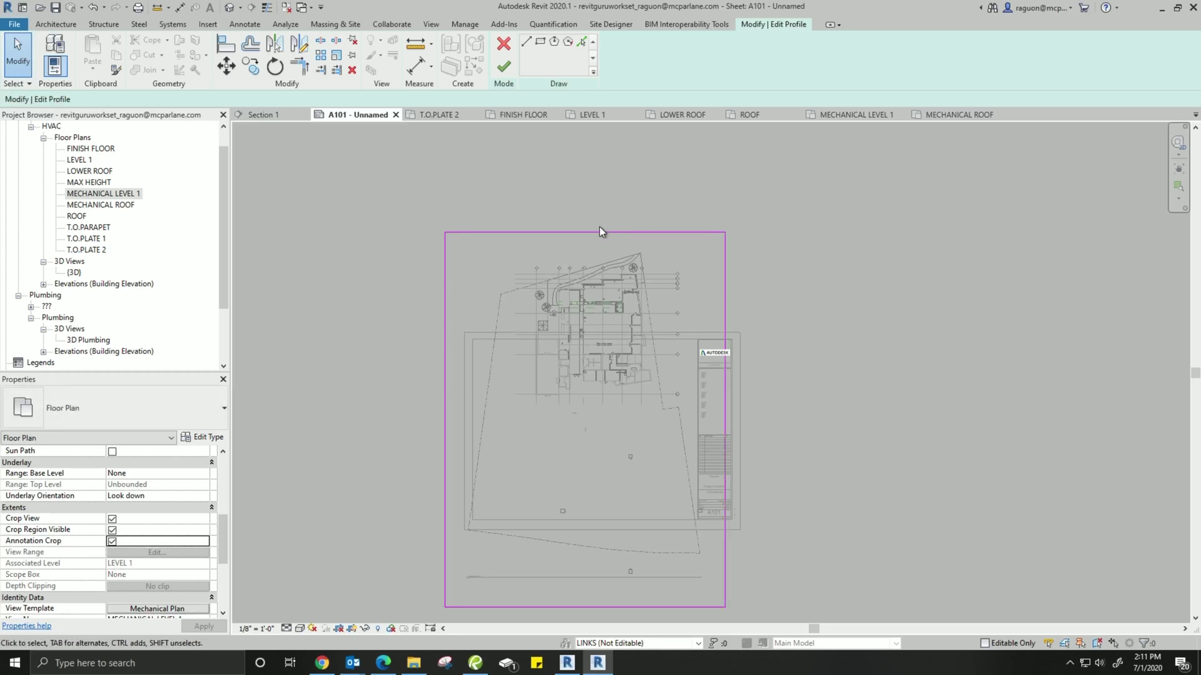
left_click(540, 41)
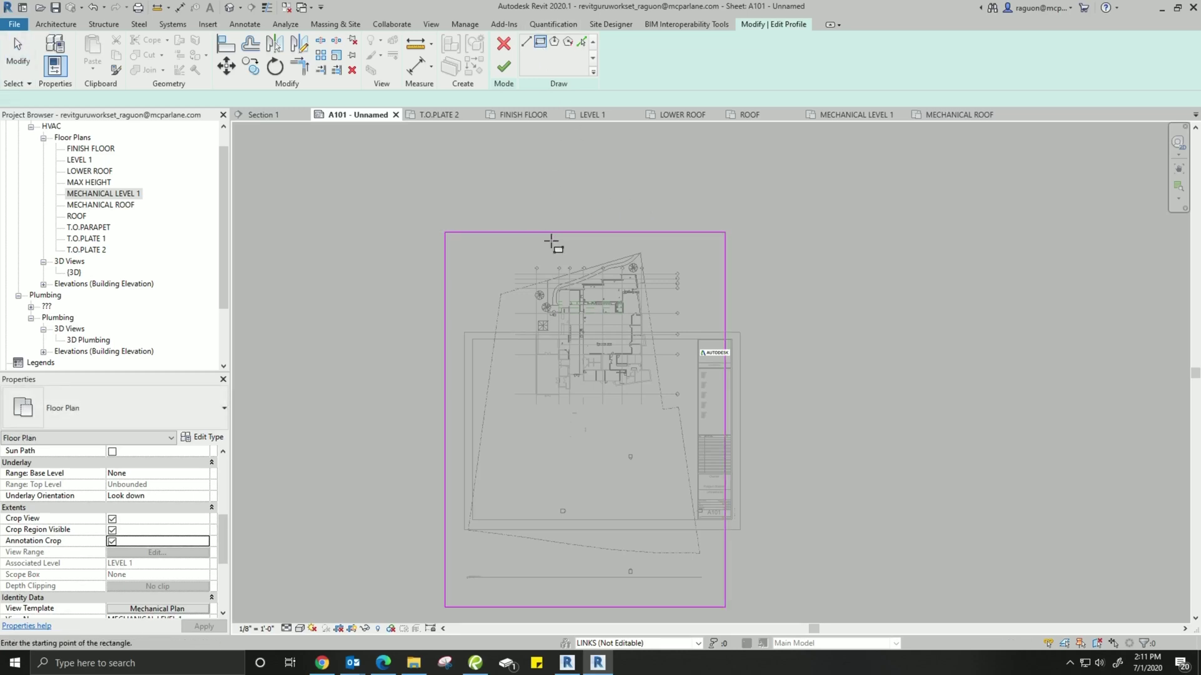
left_click(499, 239)
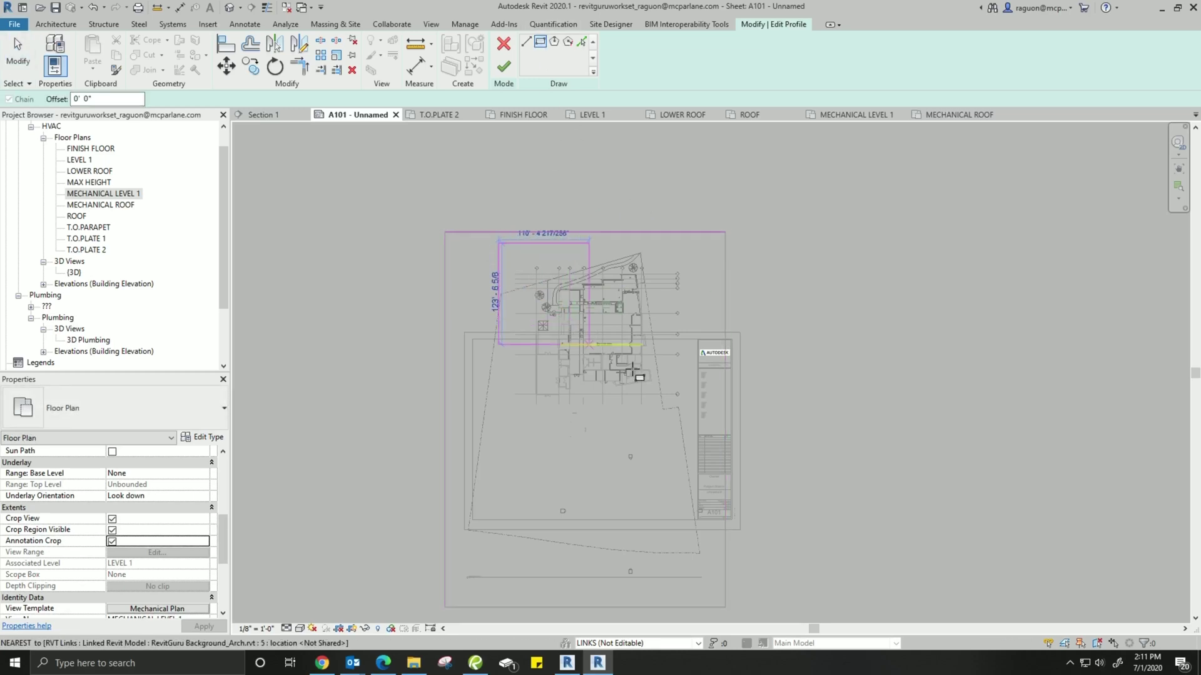
left_click(686, 412)
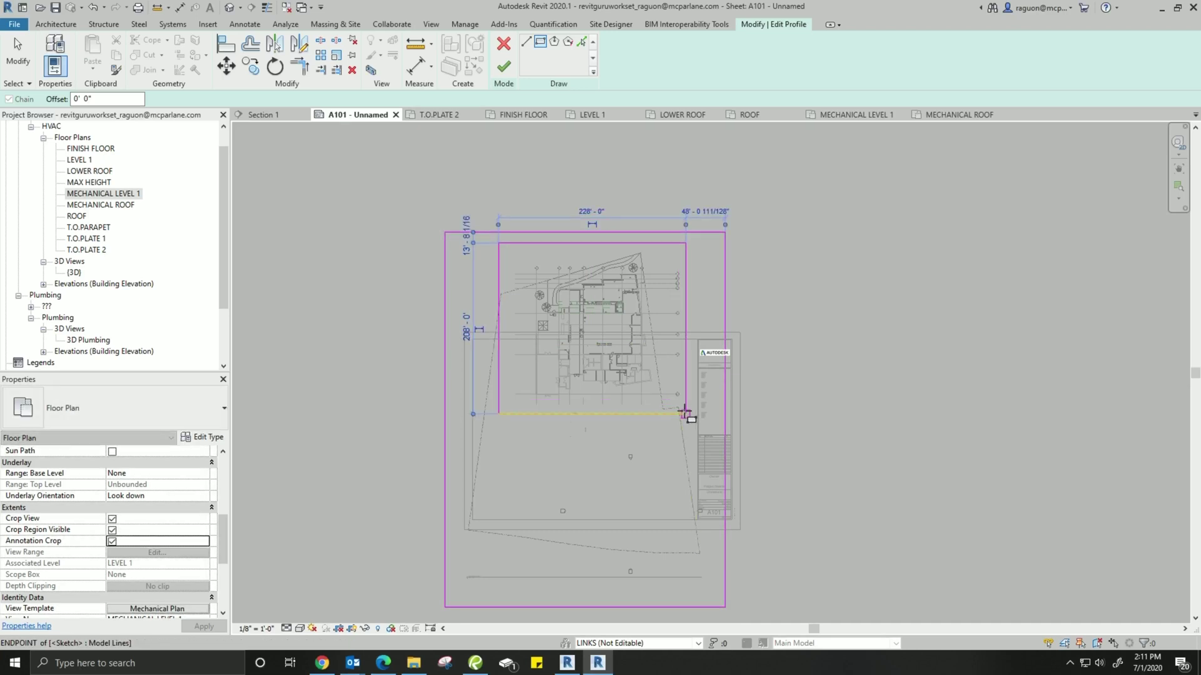
key("Escape")
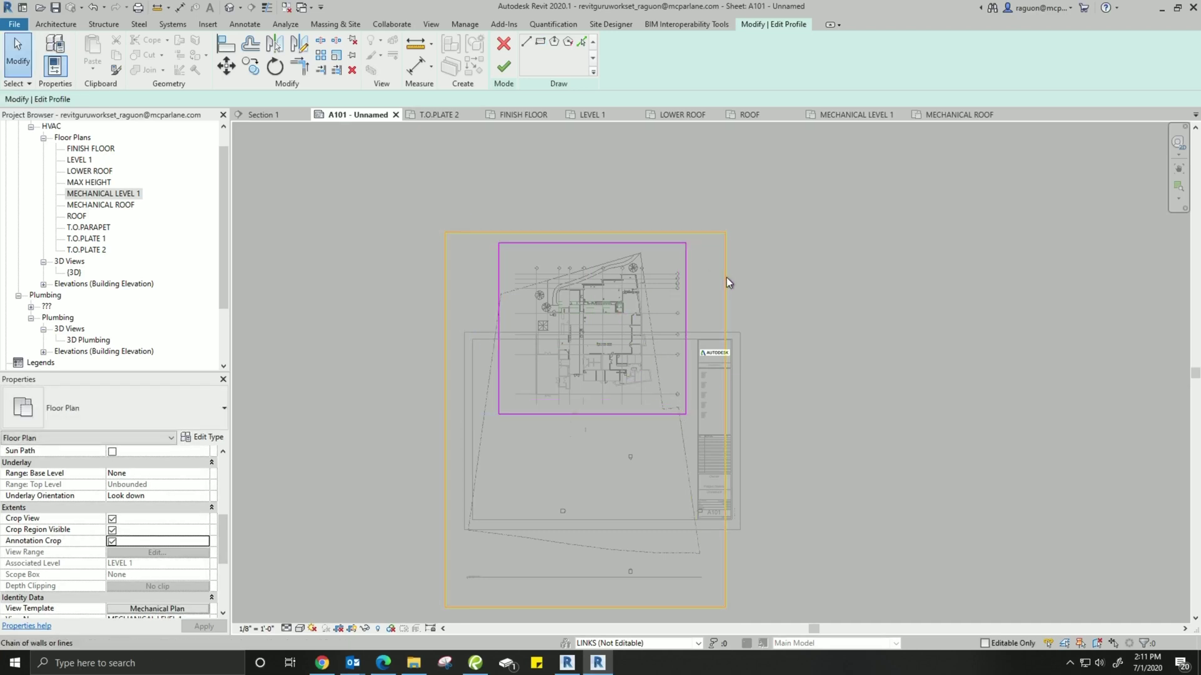
left_click(726, 276)
key("Escape")
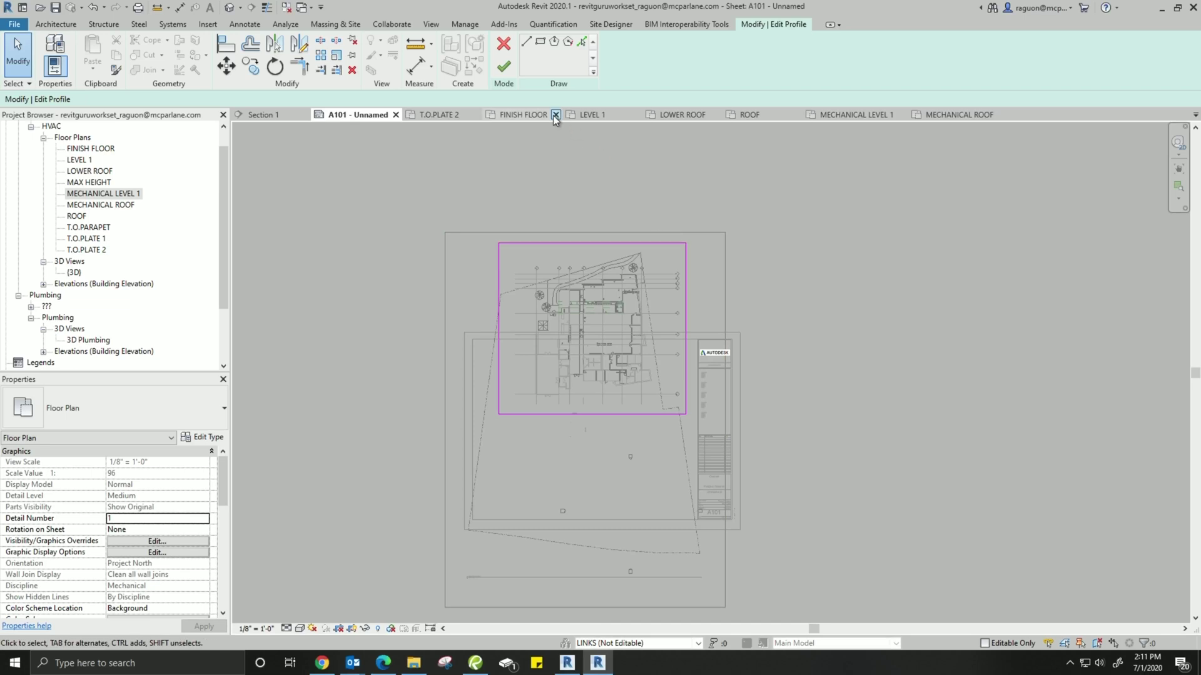
left_click(501, 74)
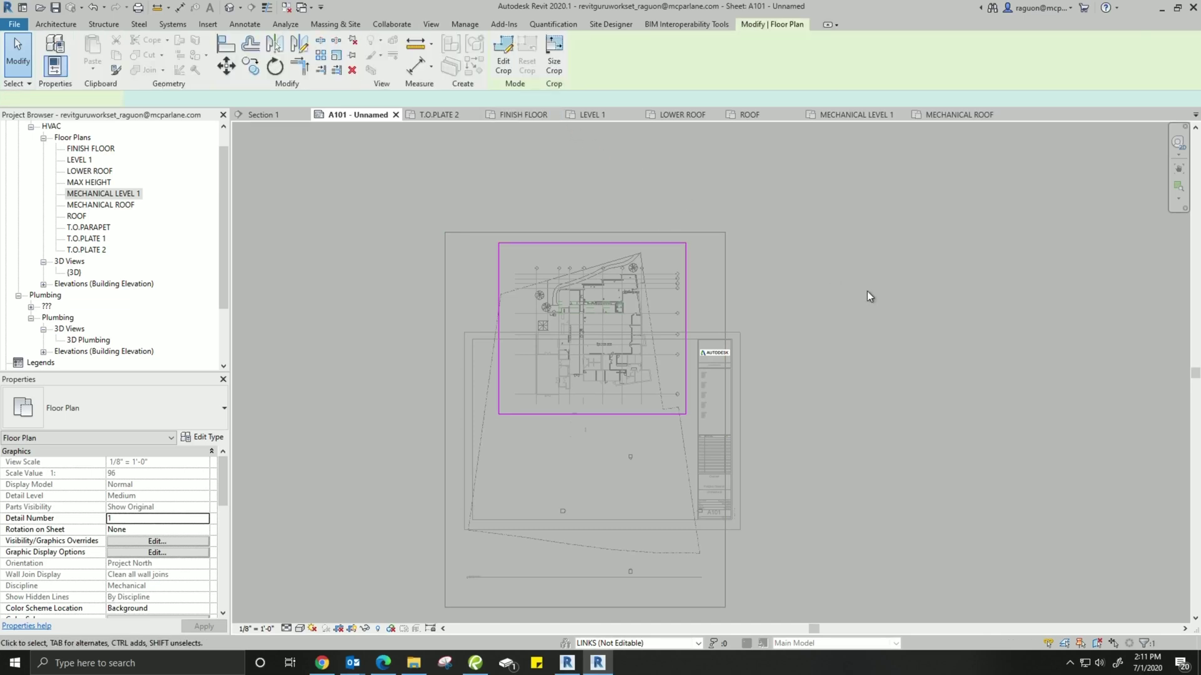
left_click(688, 272)
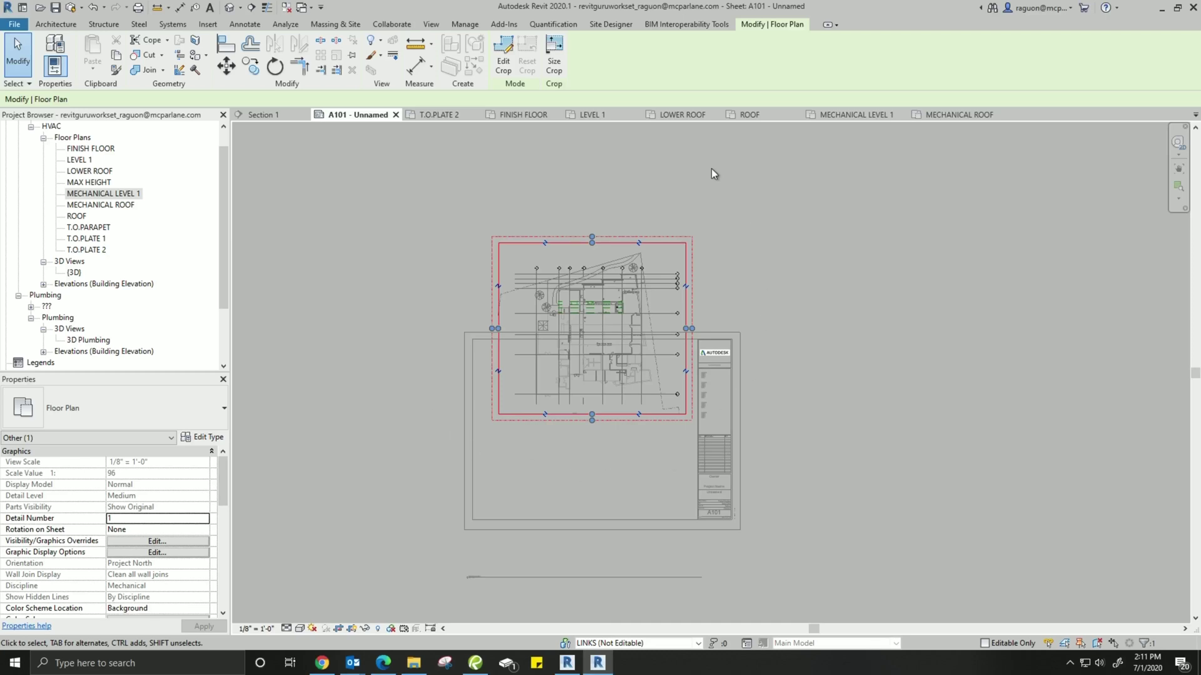
left_click(387, 276)
Check the list of available view scales for the MECHANICAL LEVEL 1 plan
scroll(549, 411, "up", 3)
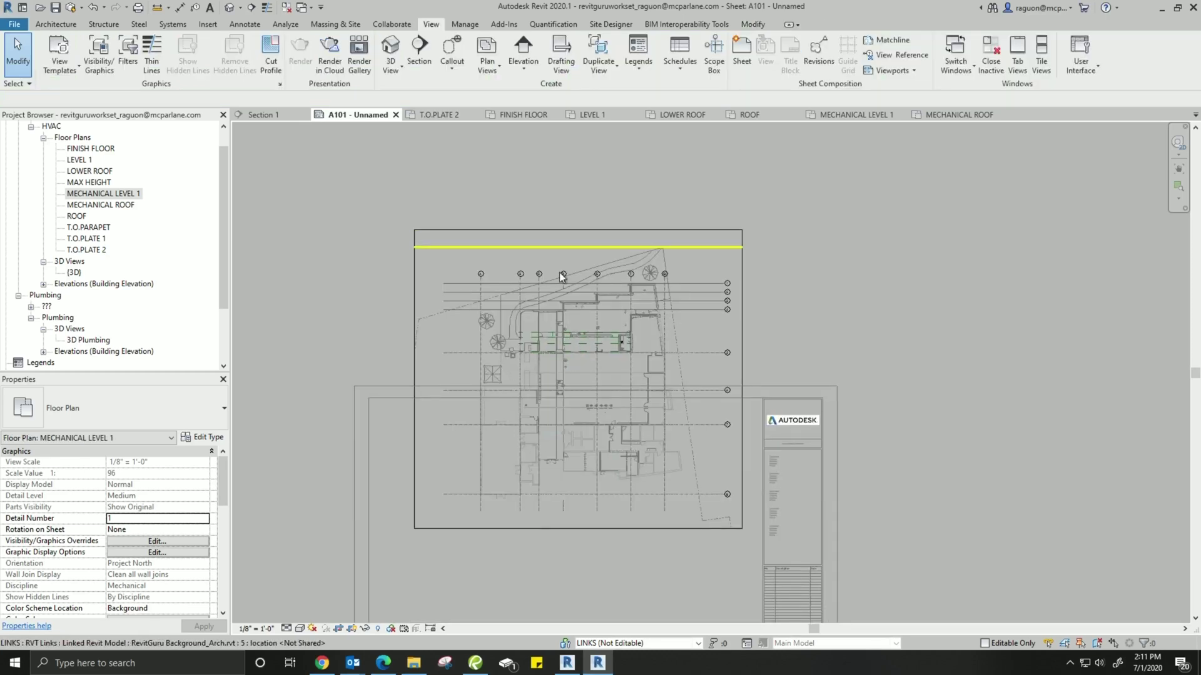
left_click(250, 629)
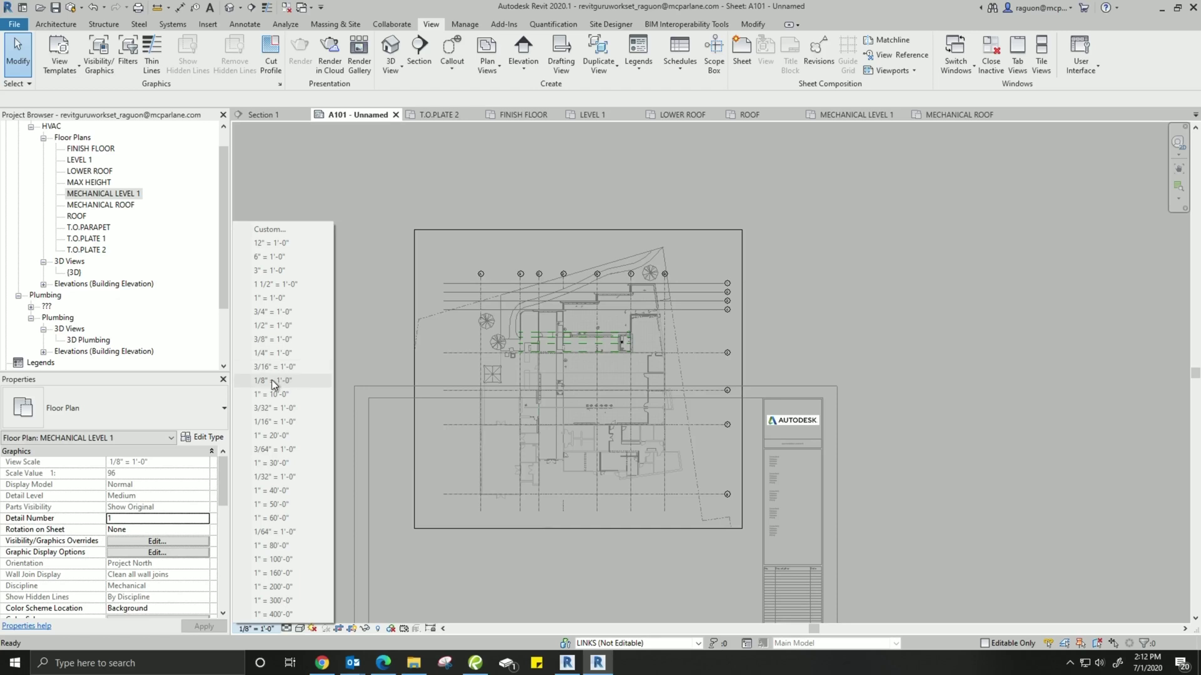
left_click(934, 312)
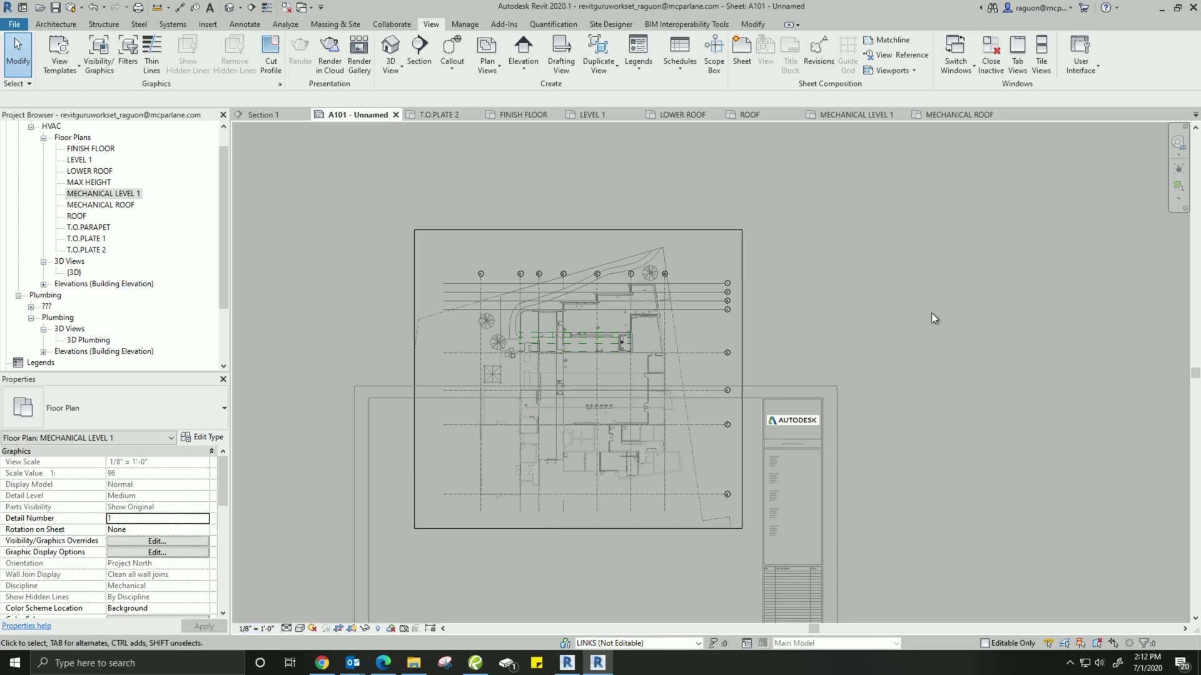
Deactivate the MECHANICAL LEVEL 1 view to return to the sheet
double_click(932, 313)
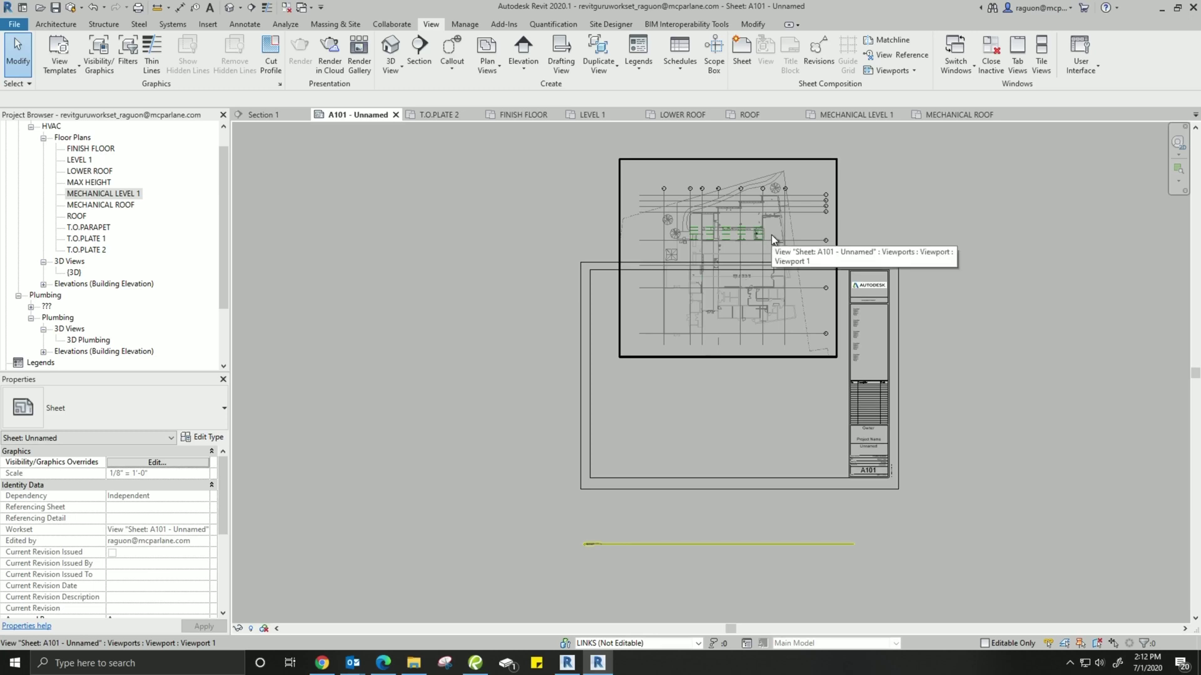
double_click(771, 235)
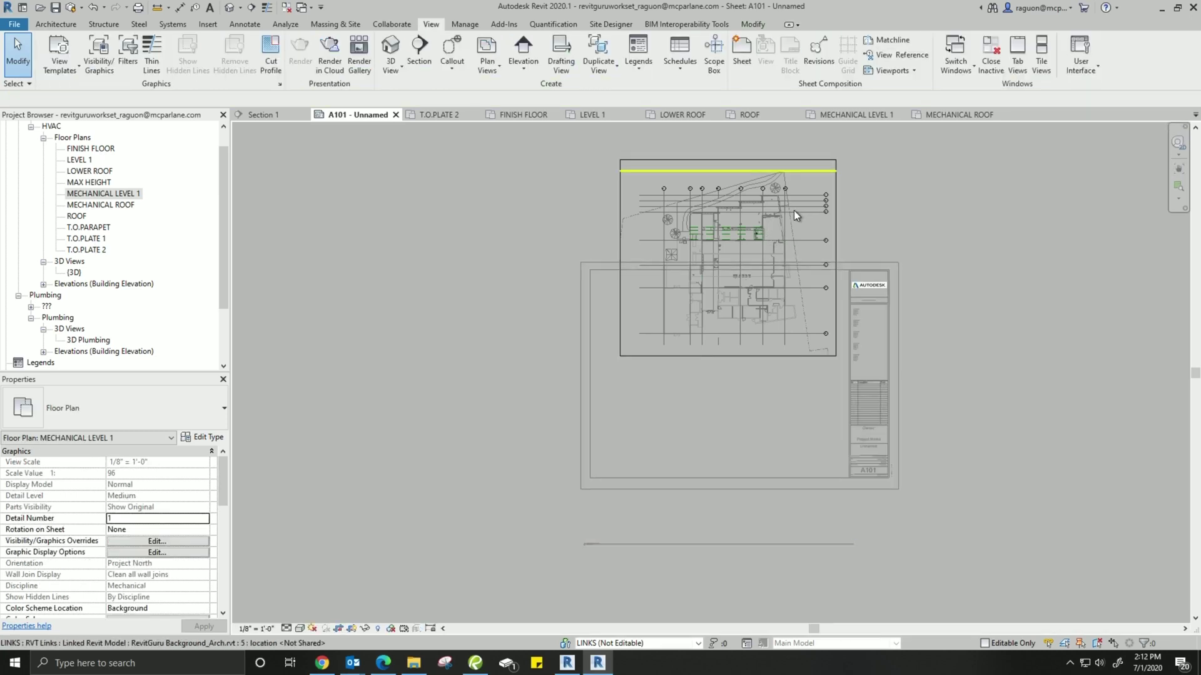
right_click(787, 228)
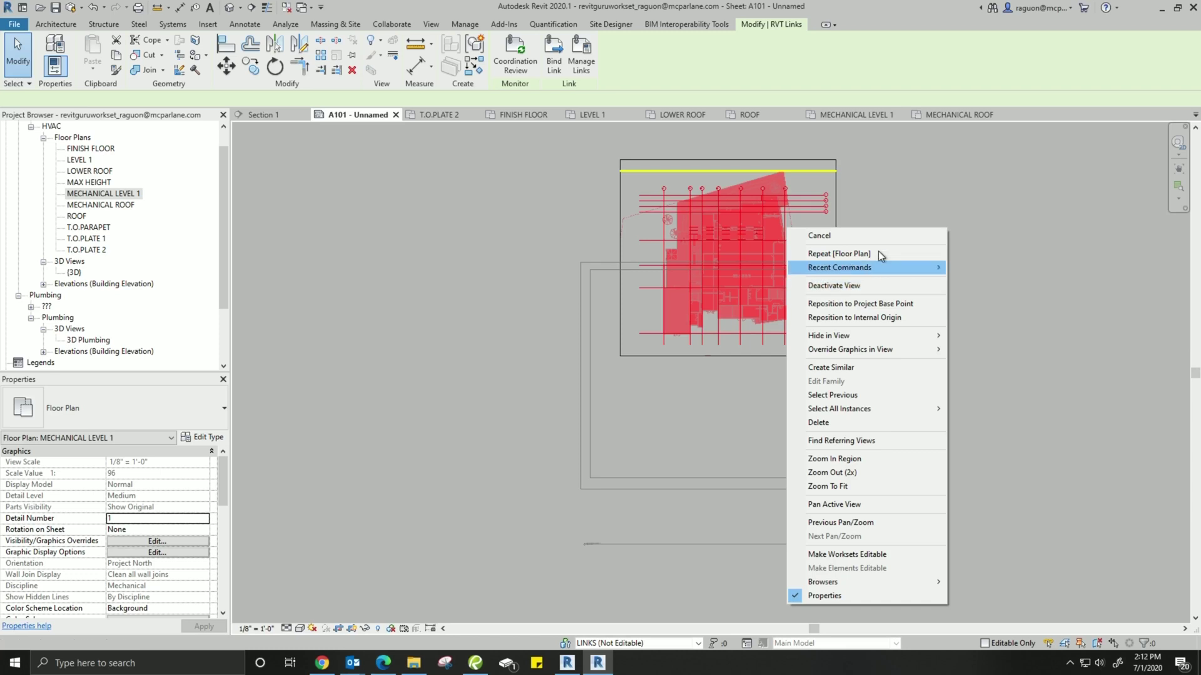
left_click(847, 287)
Move the MECHANICAL LEVEL 1 viewport down so it sits inside the title block's drawing area on sheet A101
left_click(794, 215)
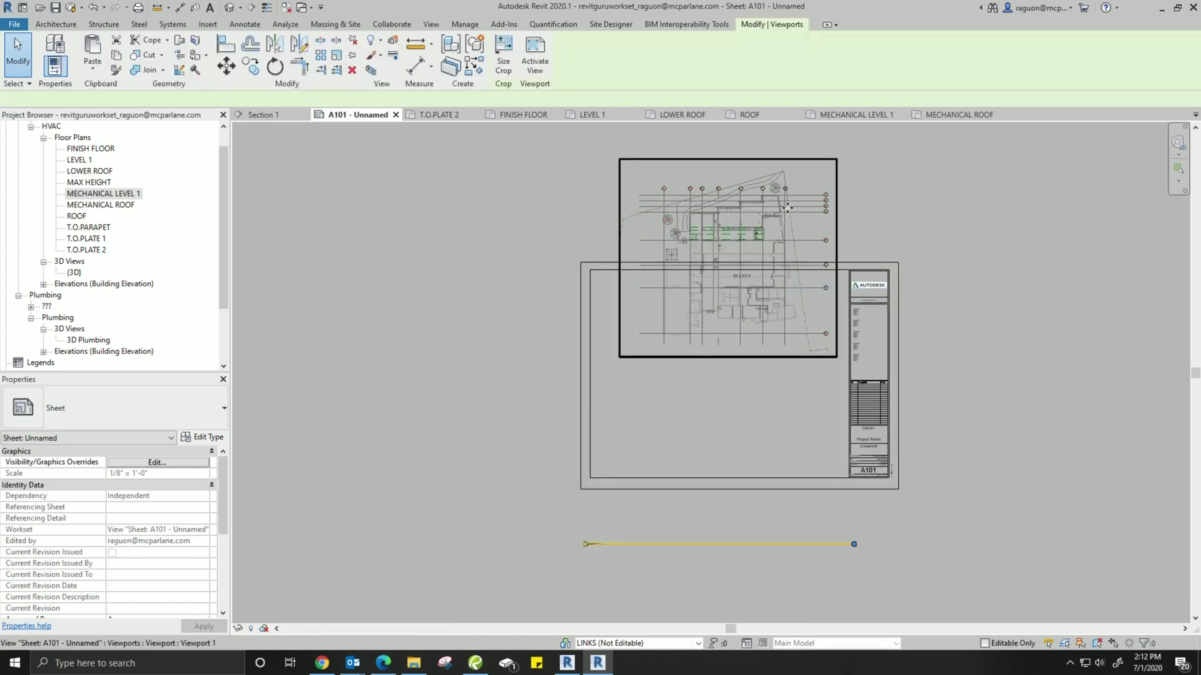
left_click_drag(777, 212, 773, 320)
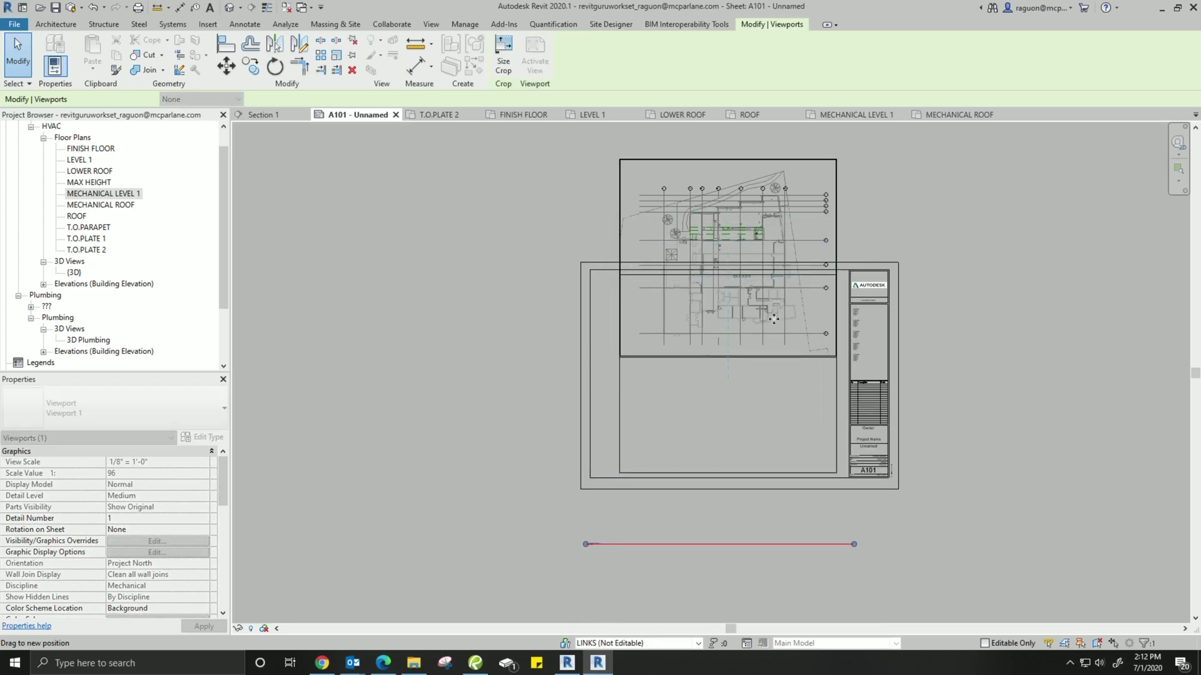
scroll(735, 396, "up", 1)
left_click(655, 573)
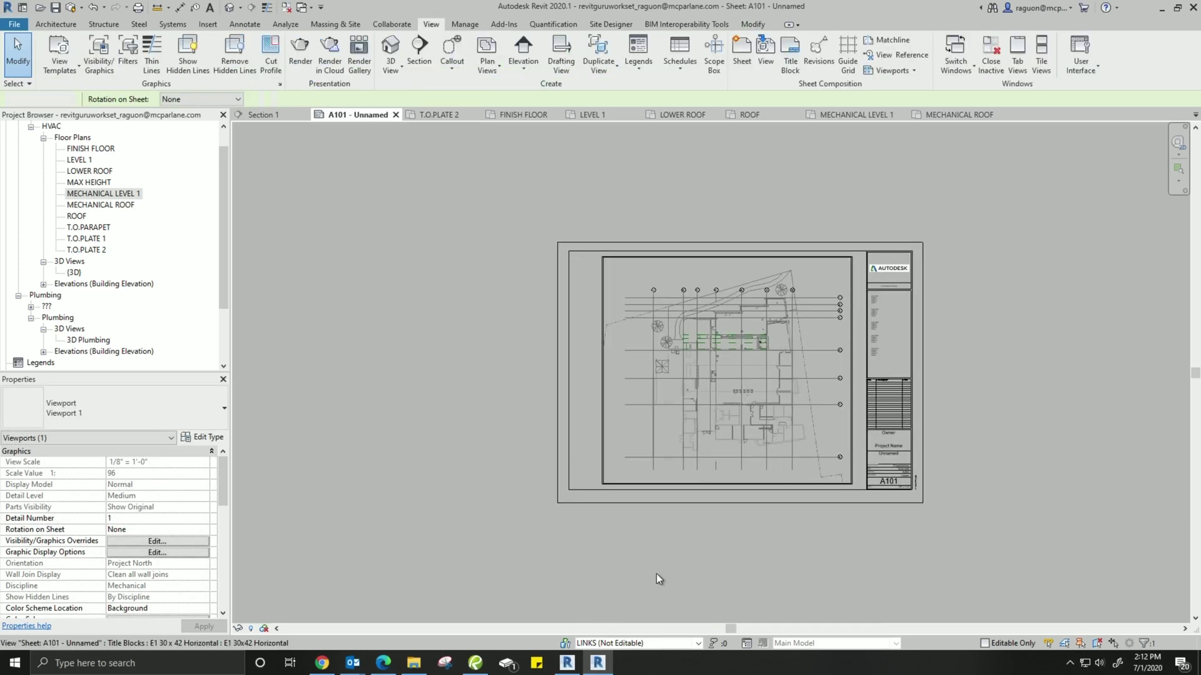
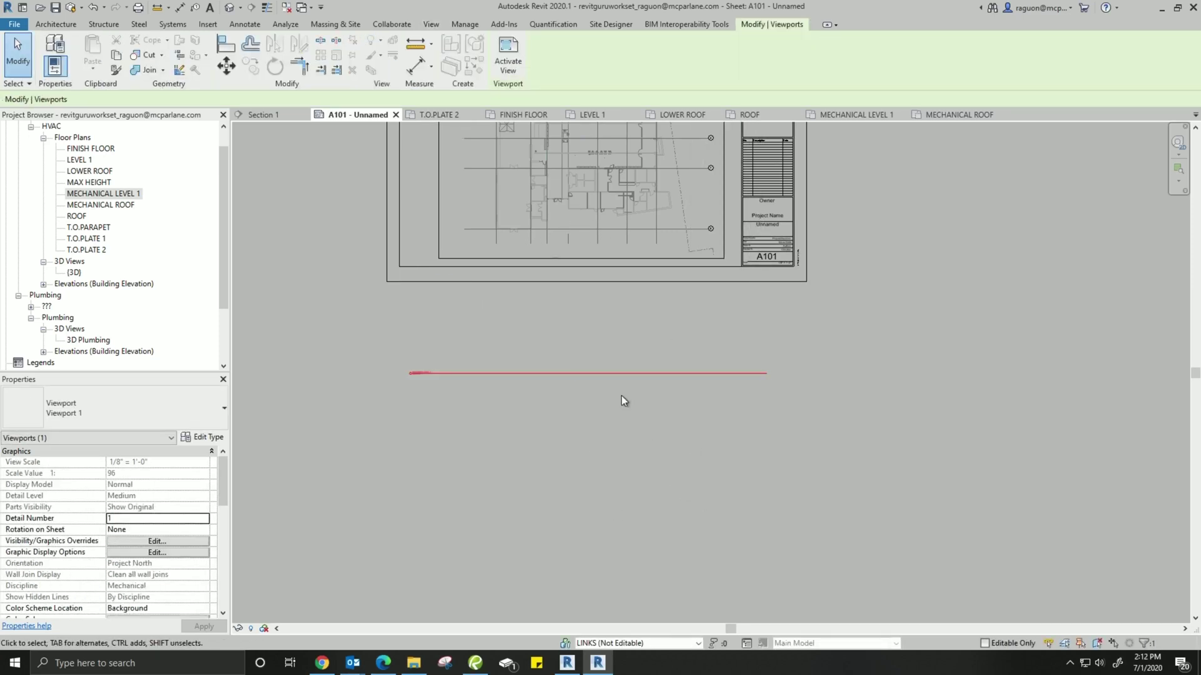
Move the MECHANICAL LEVEL 1 view title up to the sheet's lower border and nudge the viewport upward on sheet A101
left_click_drag(602, 373, 613, 274)
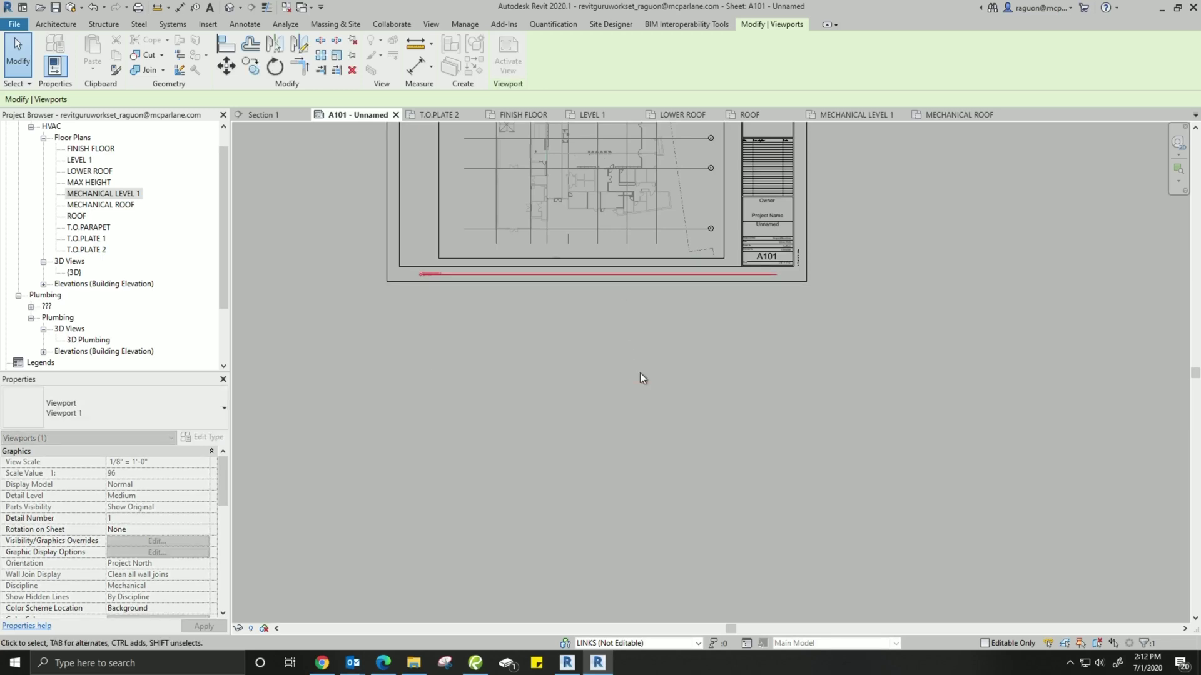
middle_click_drag(640, 372, 646, 557)
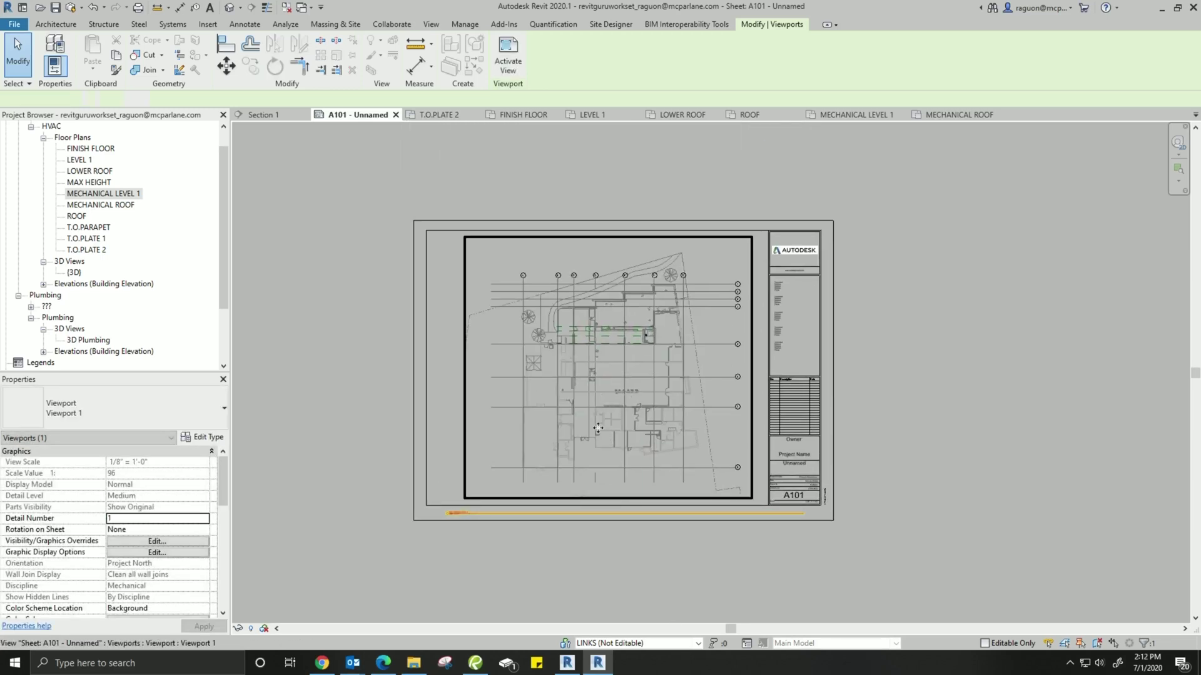
key("Up")
key("Up")
key("Up")
key("Up")
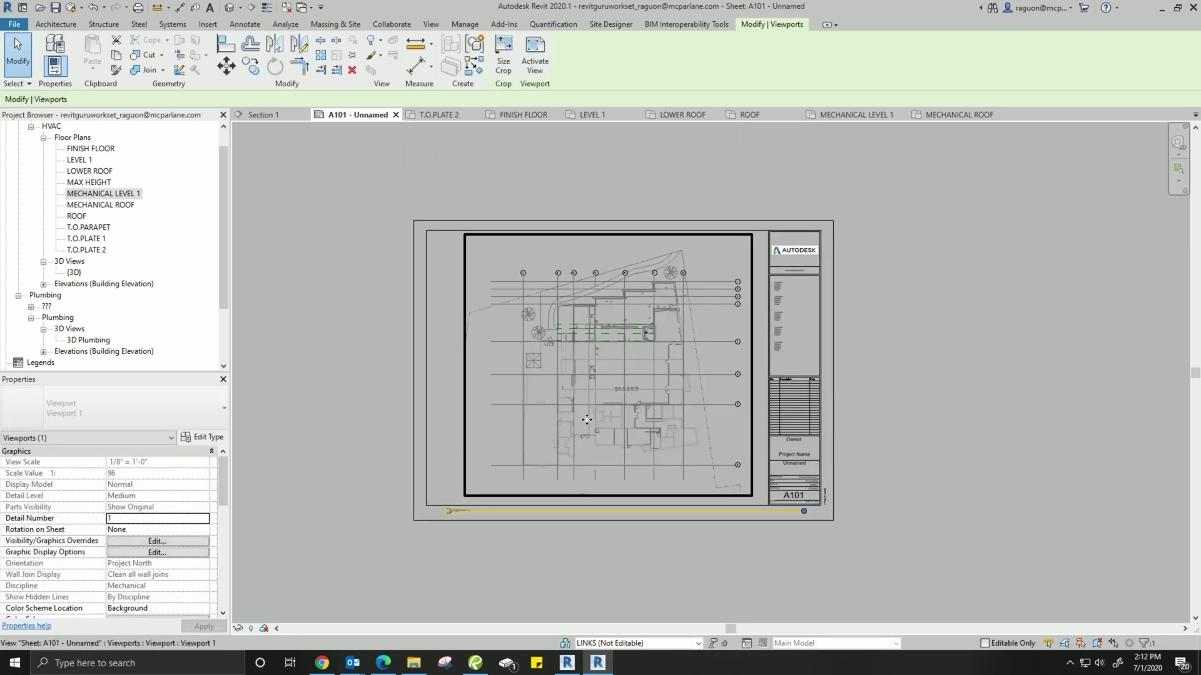
key("Up")
key("Up")
key("Up")
key("Up")
key("Up")
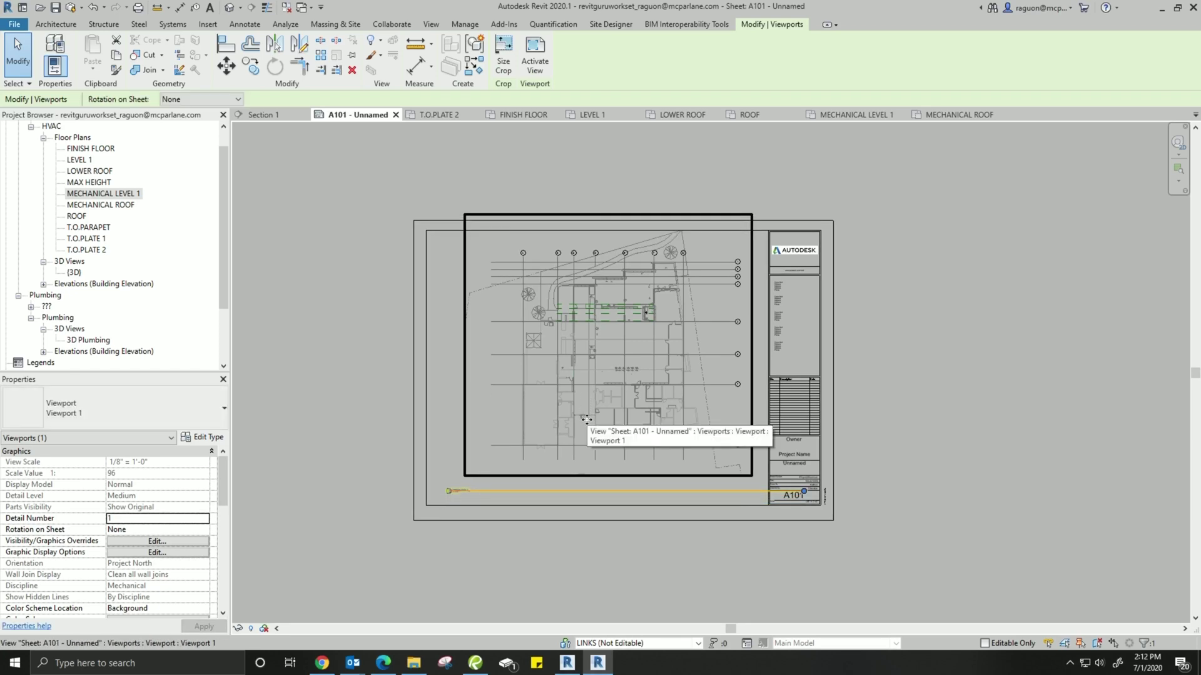
key("Down")
key("Down")
left_click(636, 612)
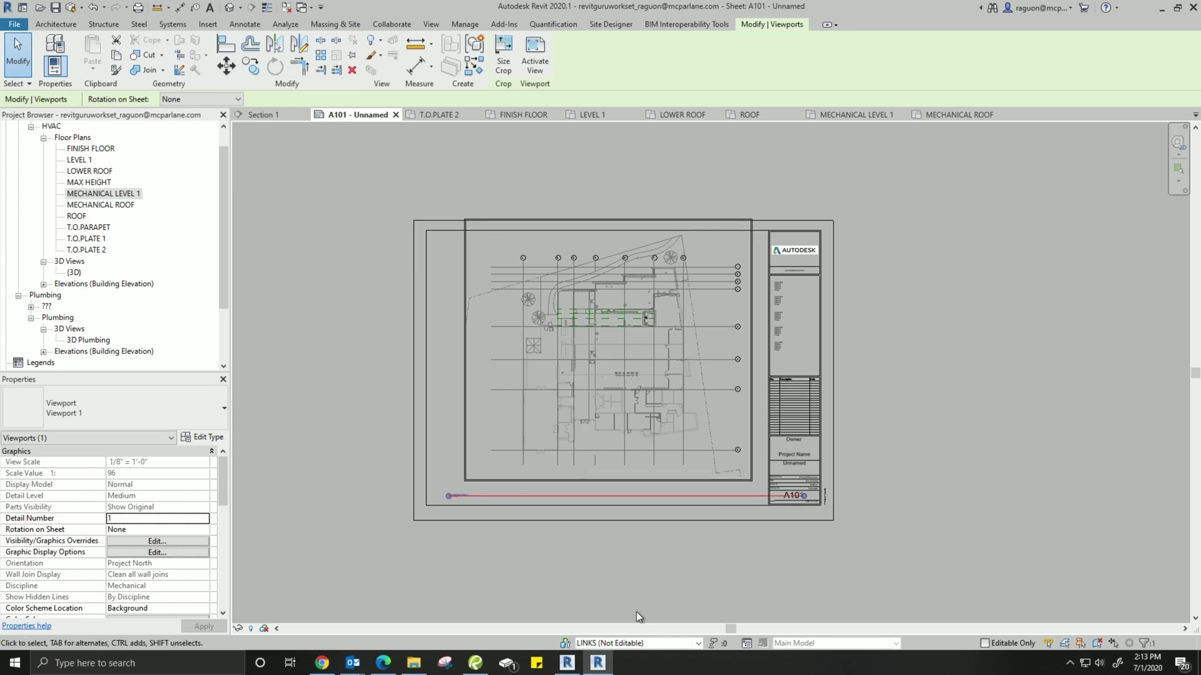
Move the MECHANICAL LEVEL 1 view title into the lower-left corner of the title block's drawing area
left_click(574, 493)
scroll(569, 494, "up", 3)
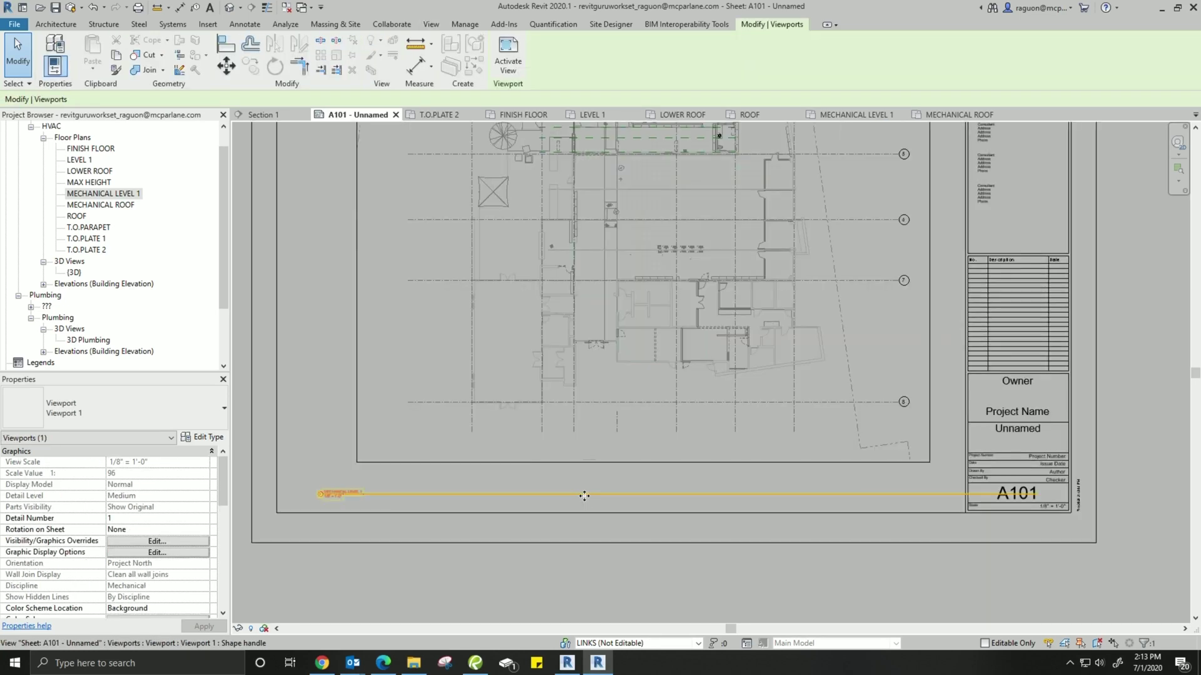
left_click_drag(560, 494, 546, 501)
left_click(881, 607)
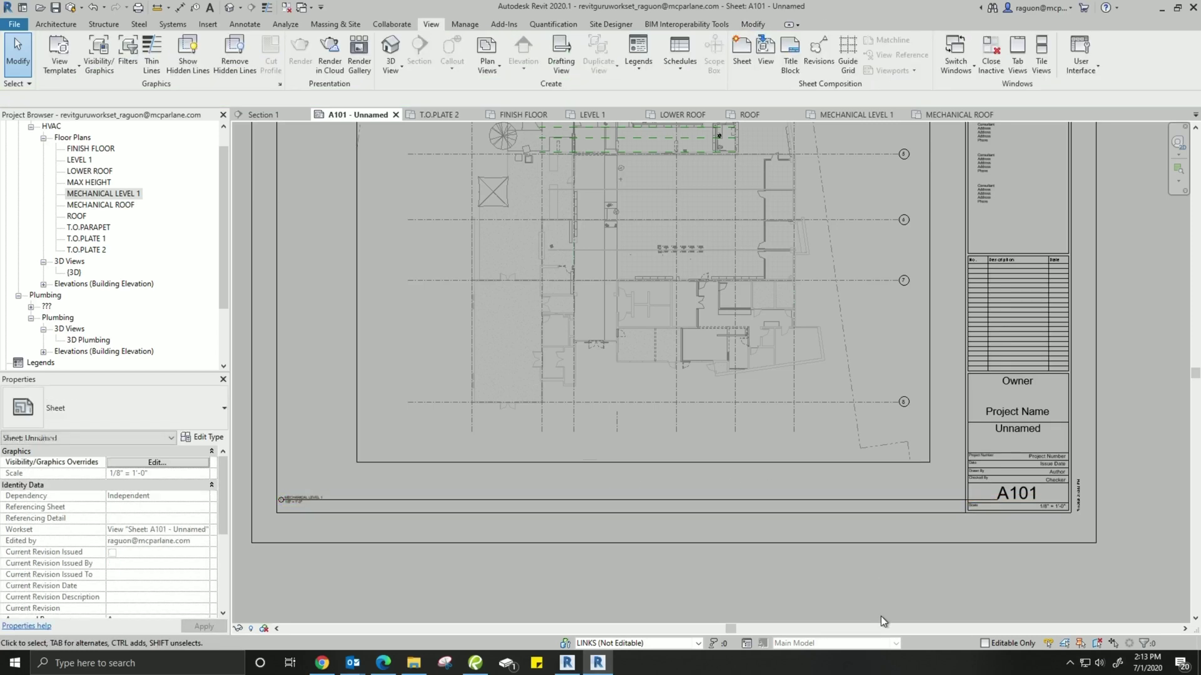
Shorten the view title's line so it ends just before the title block's information column
left_click(745, 265)
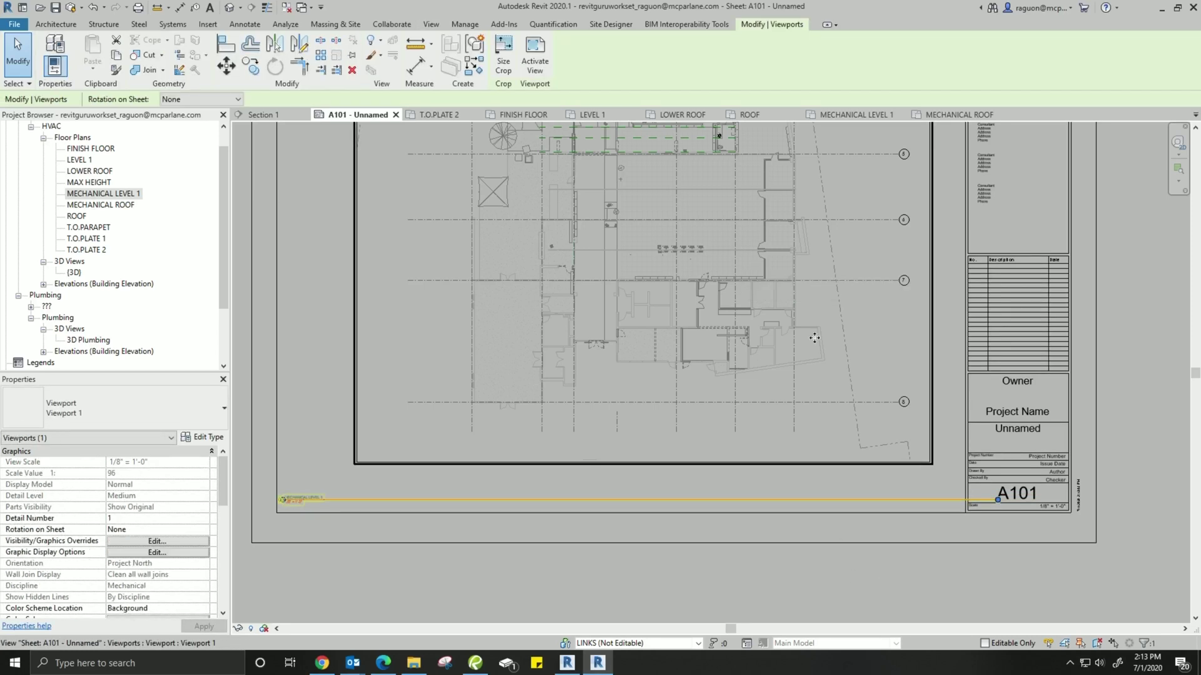
left_click_drag(996, 500, 941, 496)
left_click(967, 570)
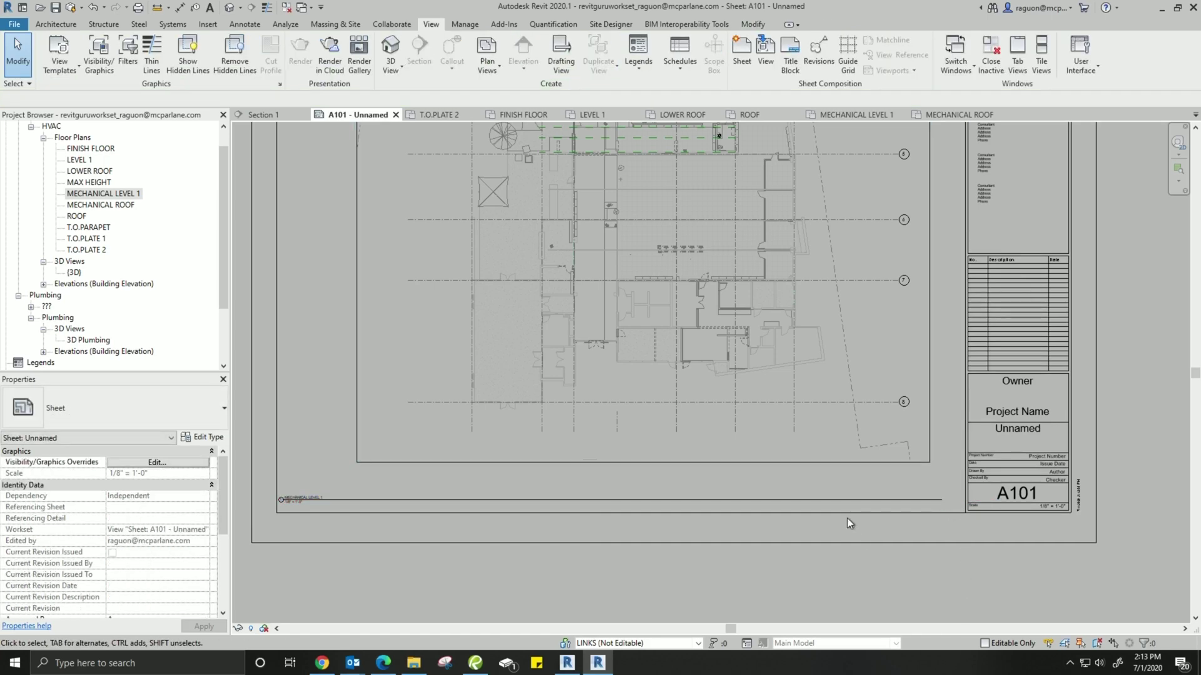
left_click(842, 498)
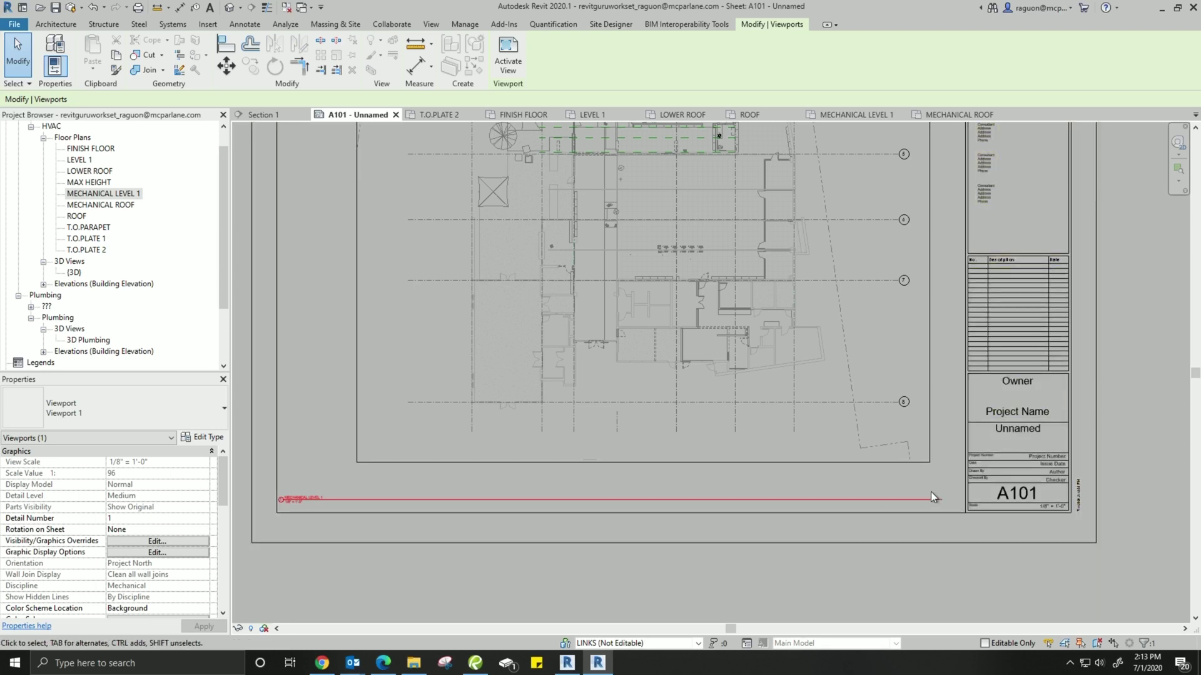
left_click(886, 594)
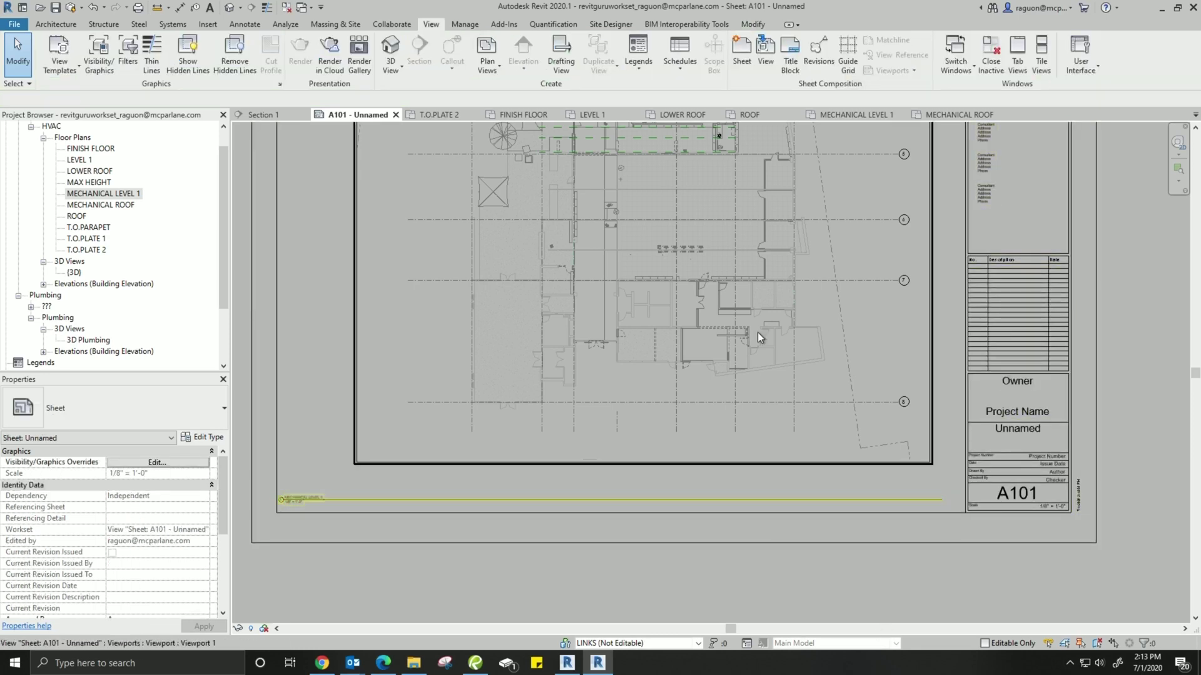
left_click(749, 294)
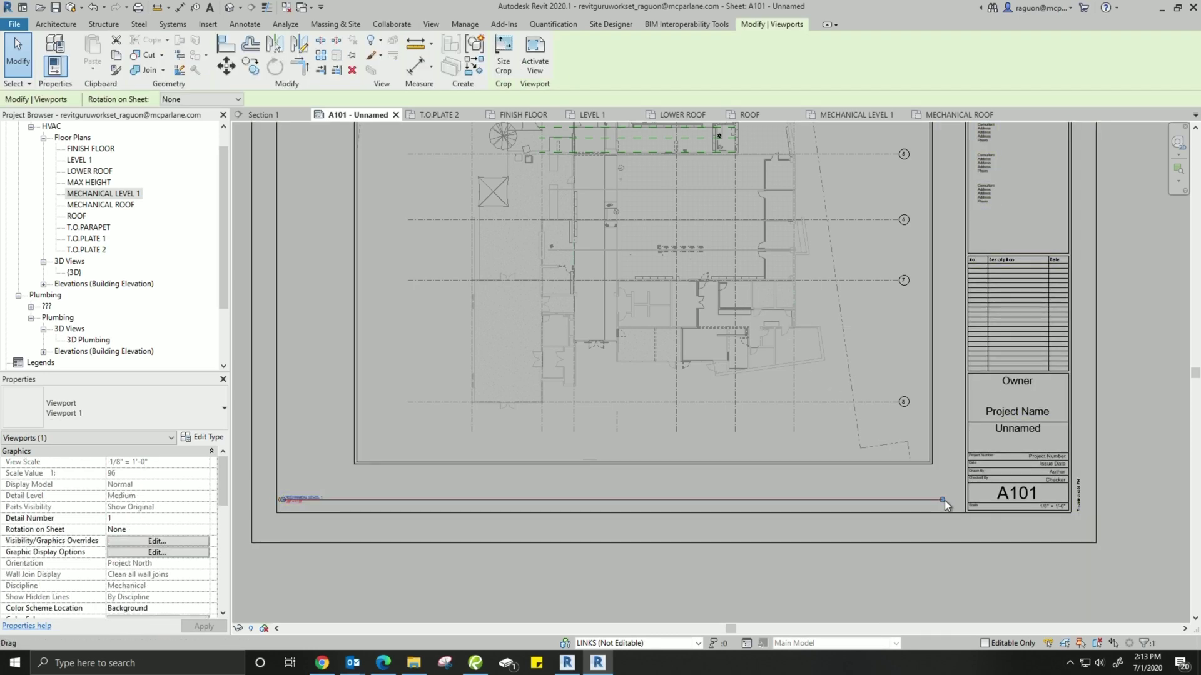
left_click_drag(945, 500, 947, 522)
left_click(886, 562)
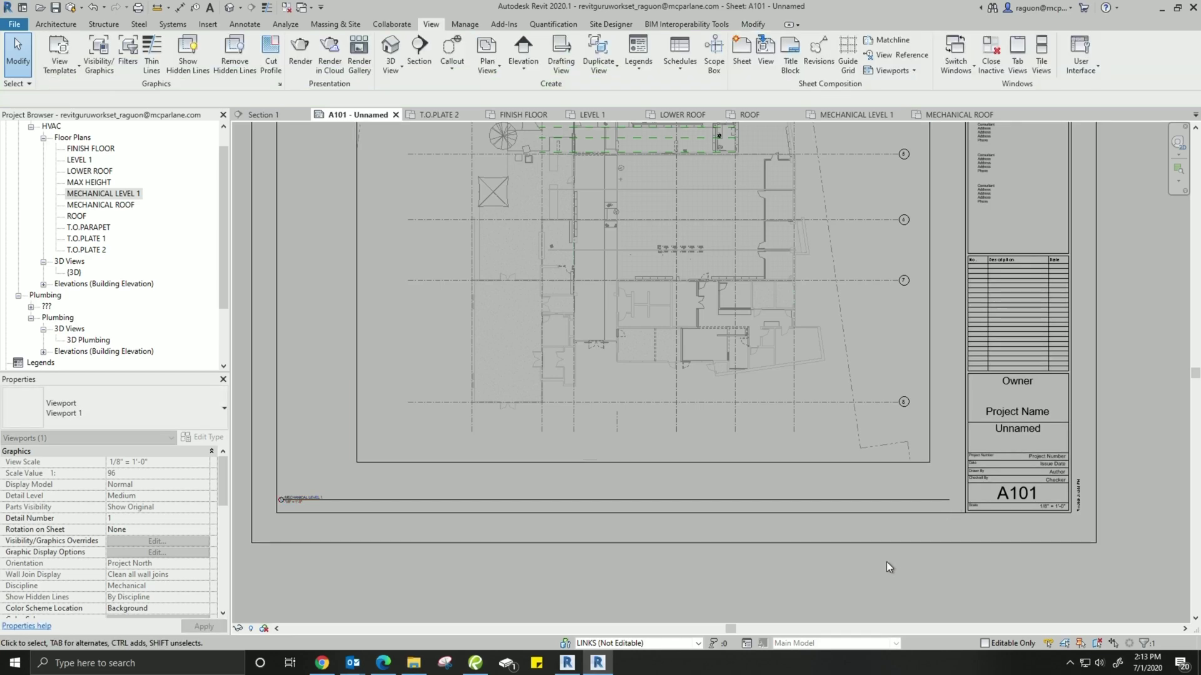
Pull the upper and left edges of the MECHANICAL LEVEL 1 crop region inward to fit the drawing area, and return to the sheet
scroll(1164, 510, "down", 2)
key("z")
key("f")
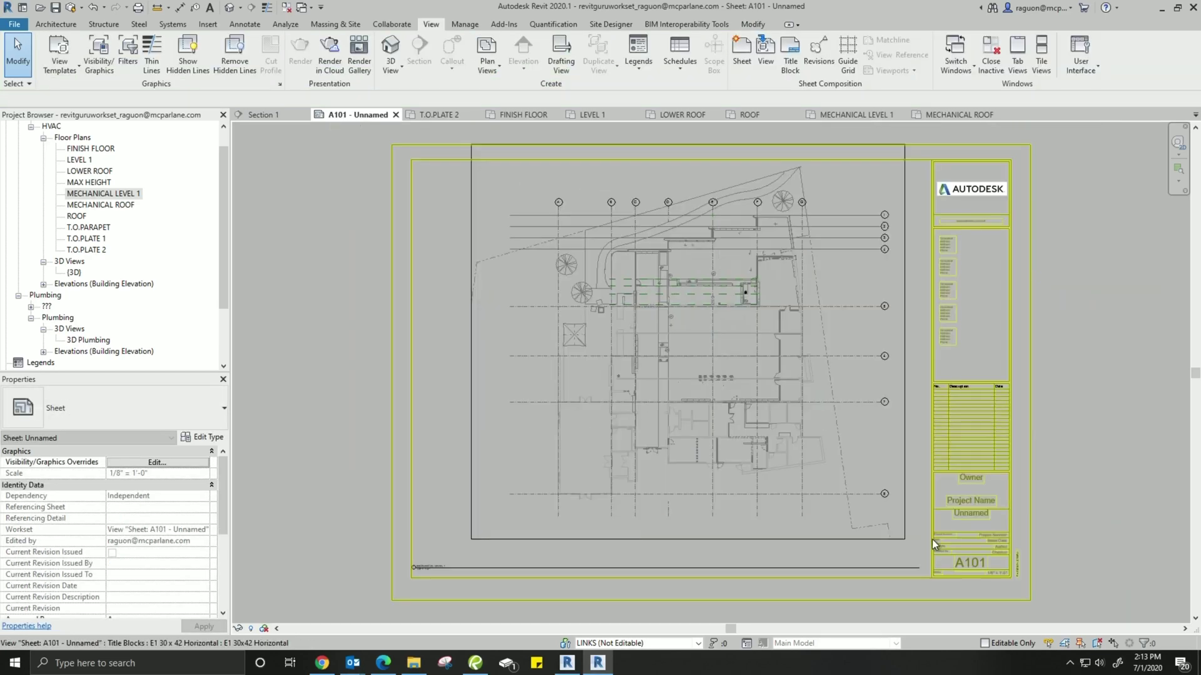
double_click(789, 406)
left_click(905, 175)
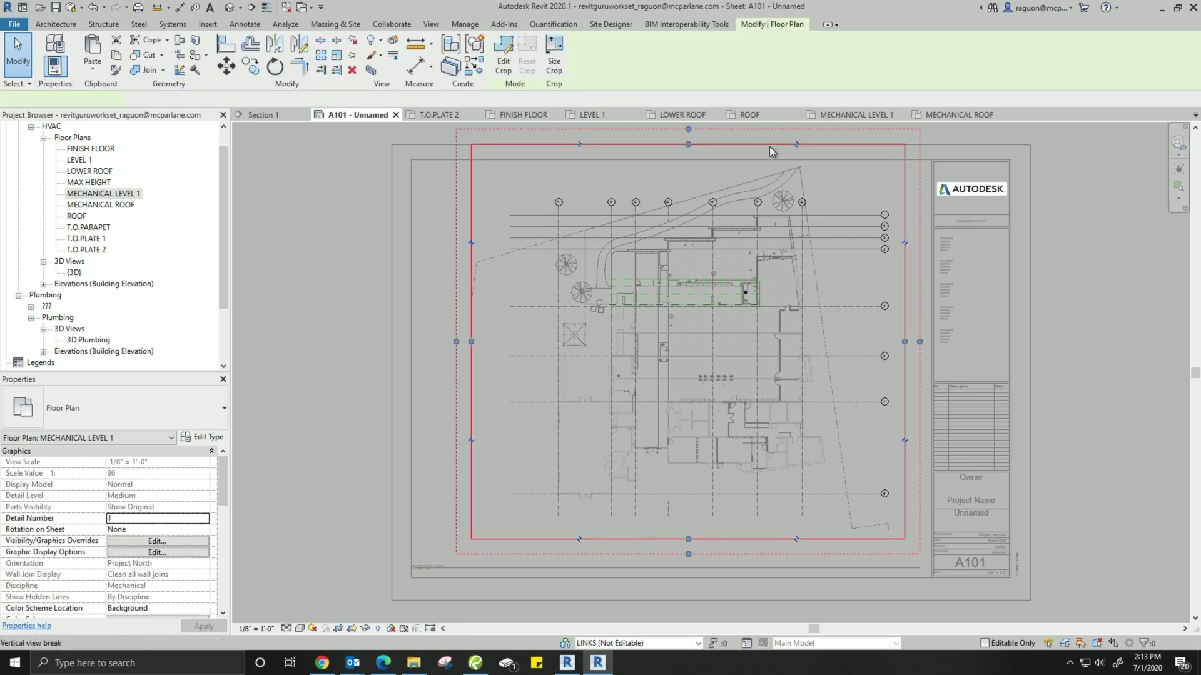
left_click_drag(687, 160, 686, 176)
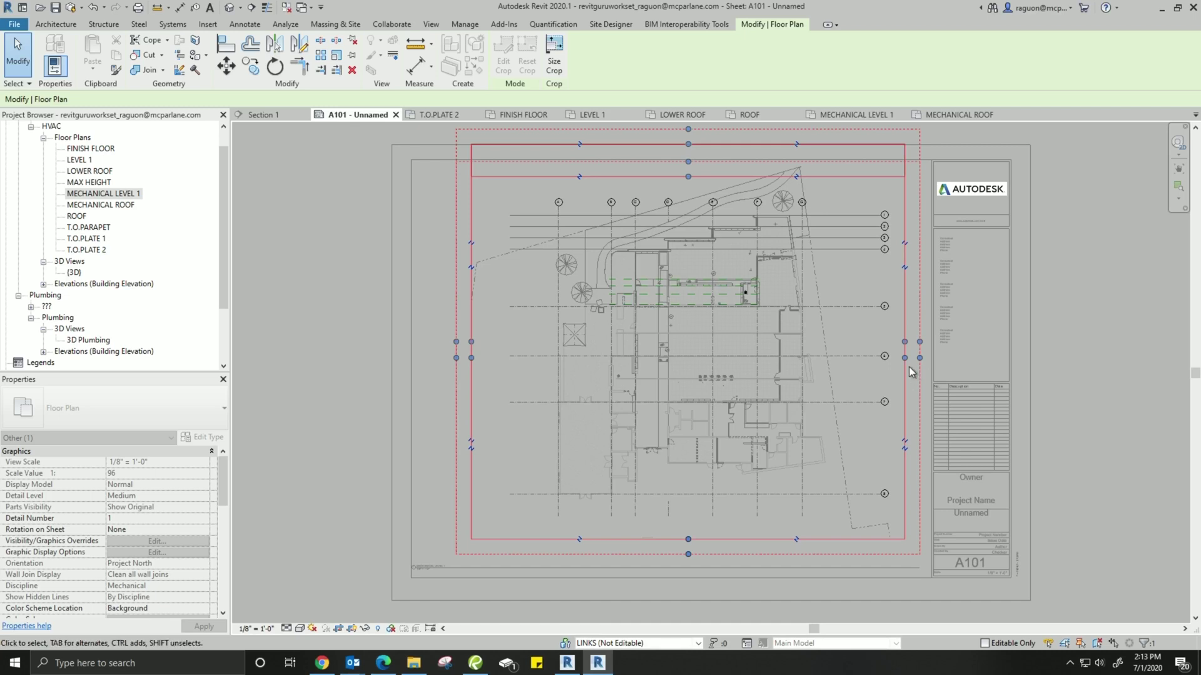
left_click(459, 317)
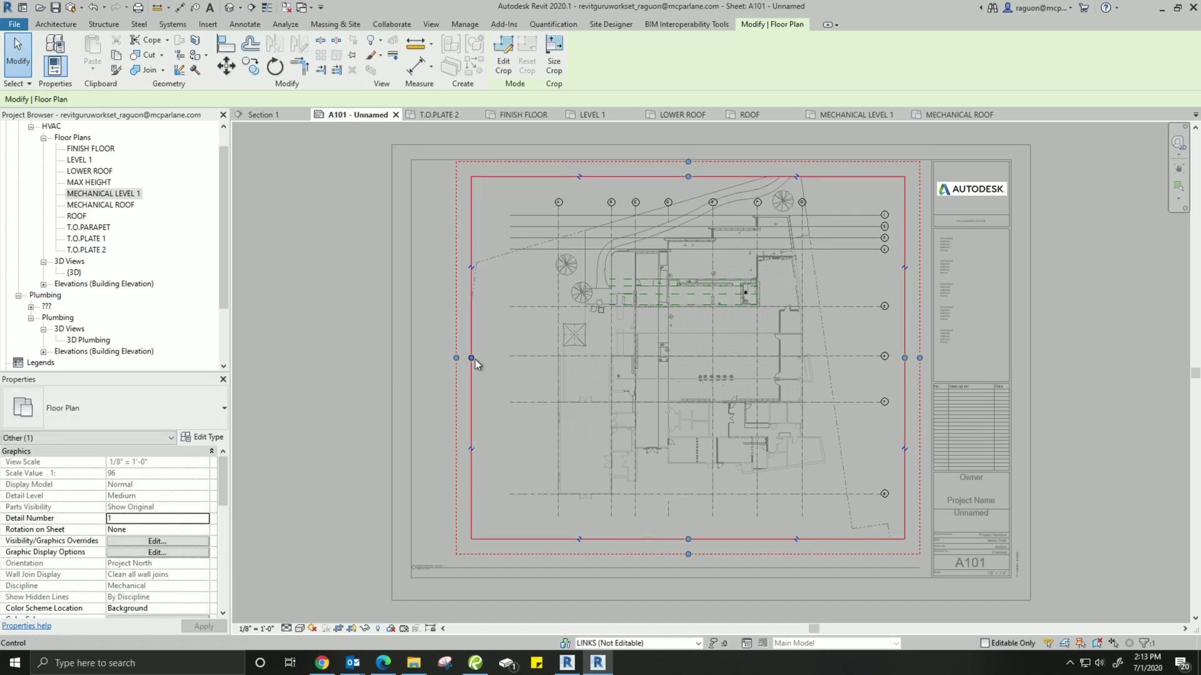
left_click_drag(471, 358, 493, 362)
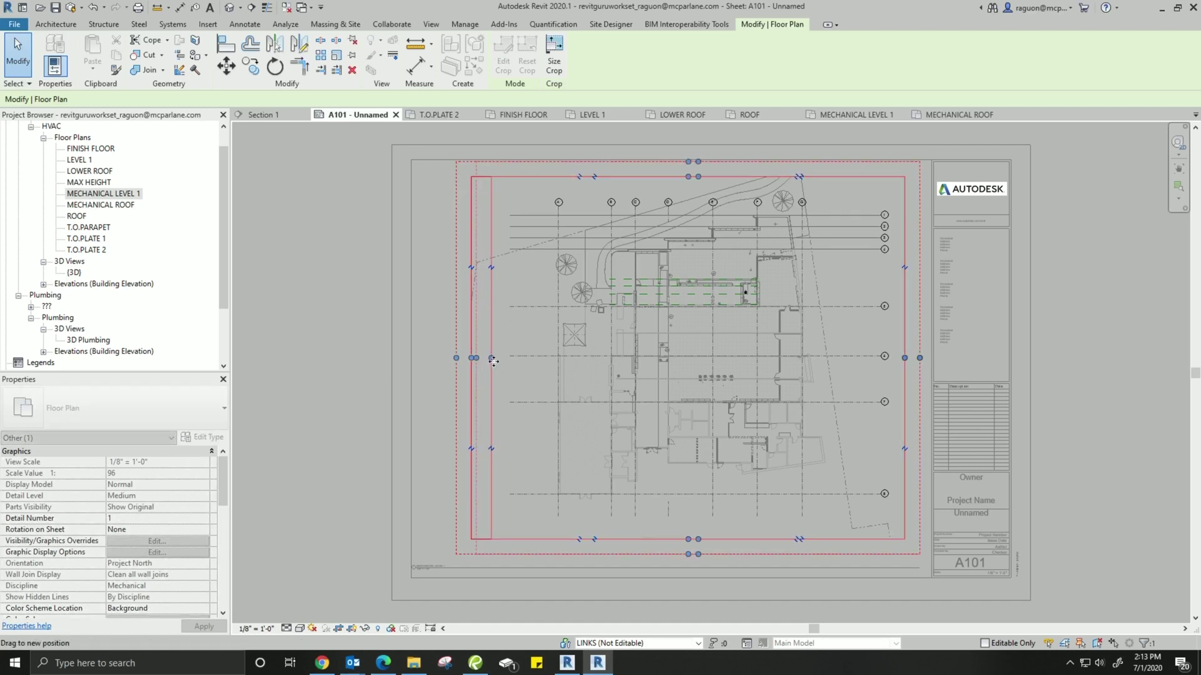
left_click(1105, 426)
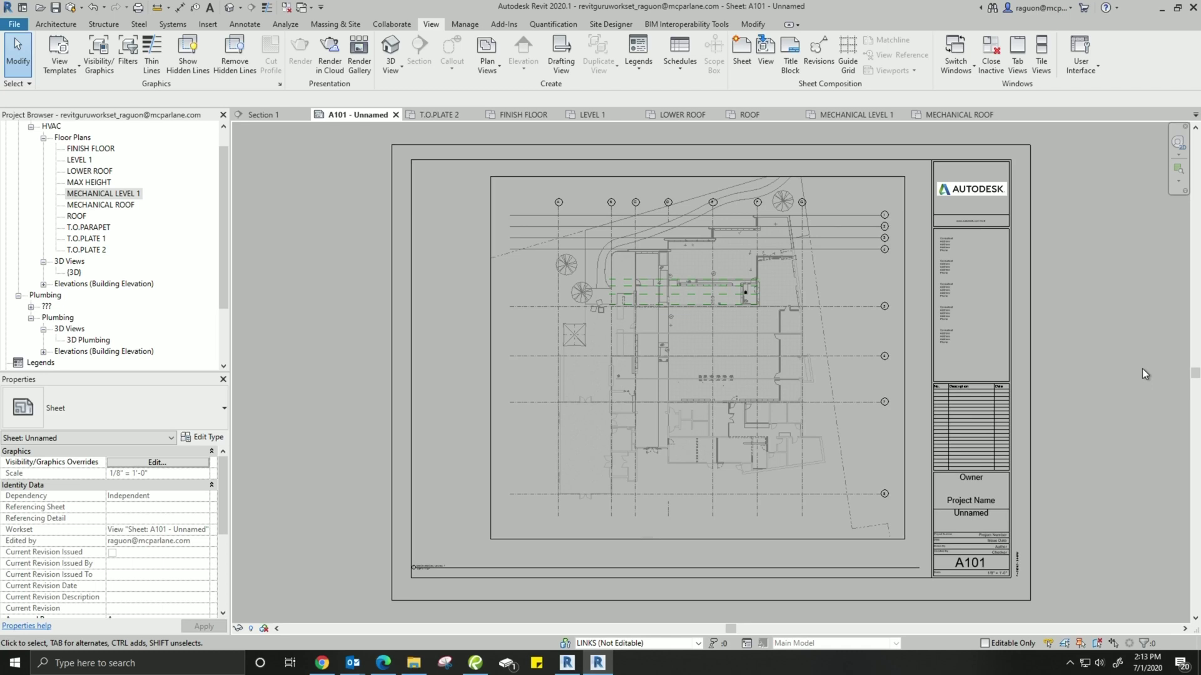
Activate the MECHANICAL LEVEL 1 view on the sheet and enter Copy/Monitor mode for the linked architectural model
double_click(720, 302)
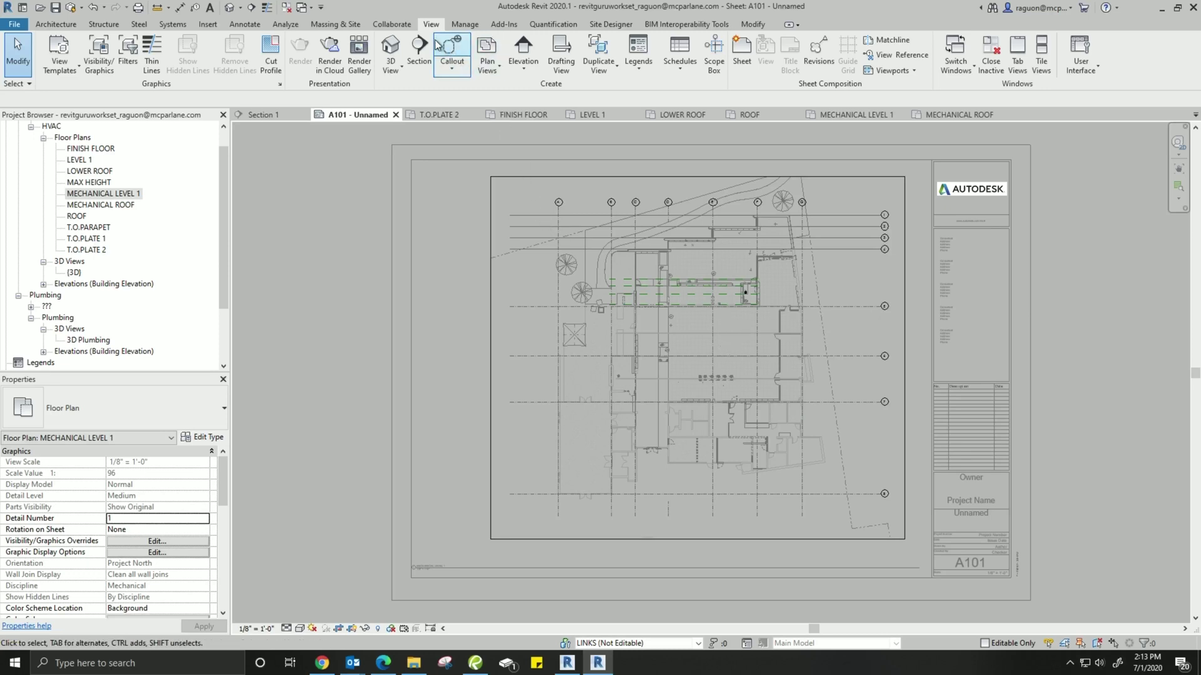
left_click(392, 25)
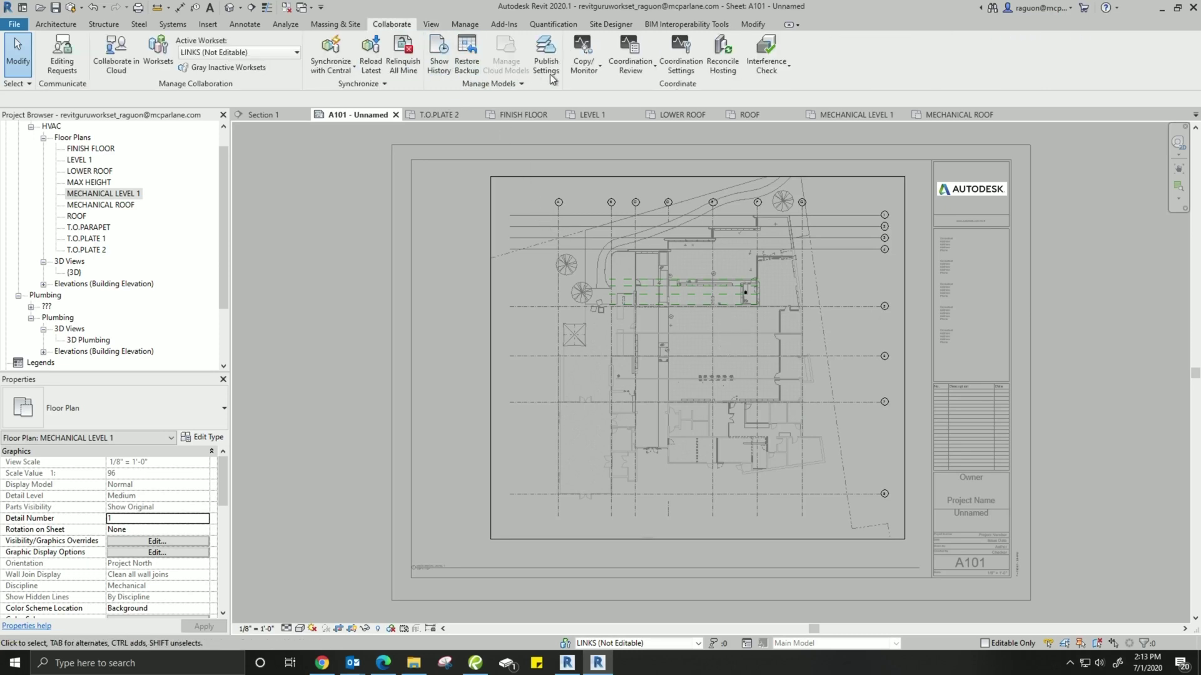
left_click(583, 69)
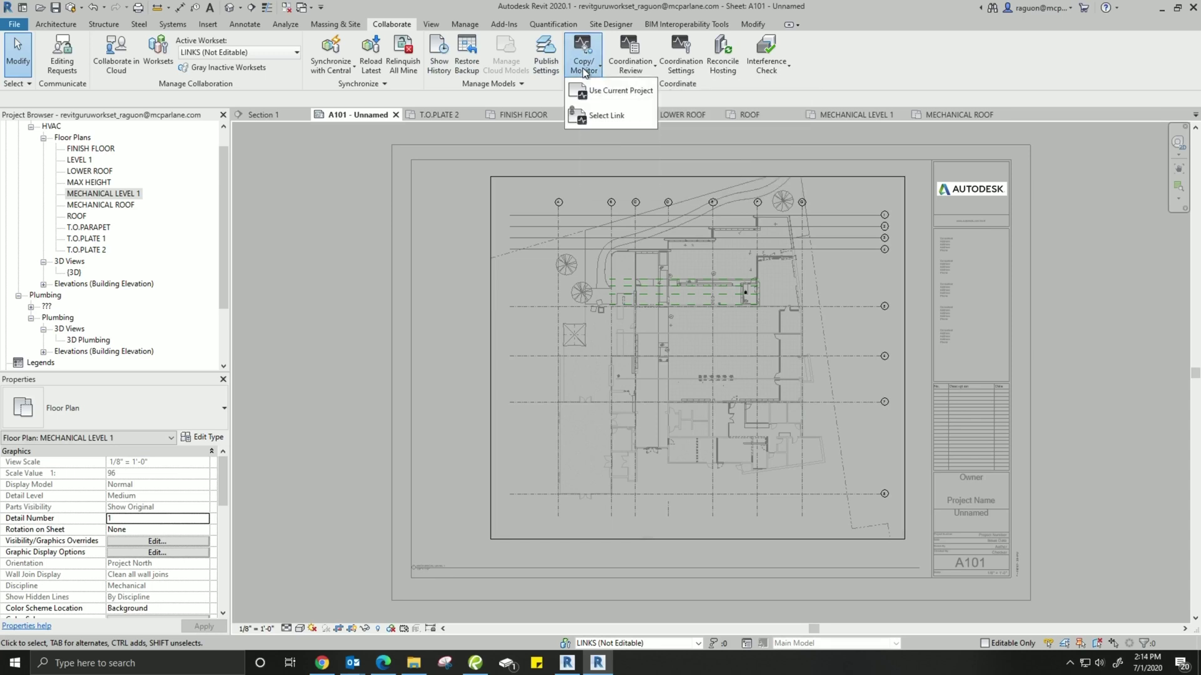
left_click(614, 117)
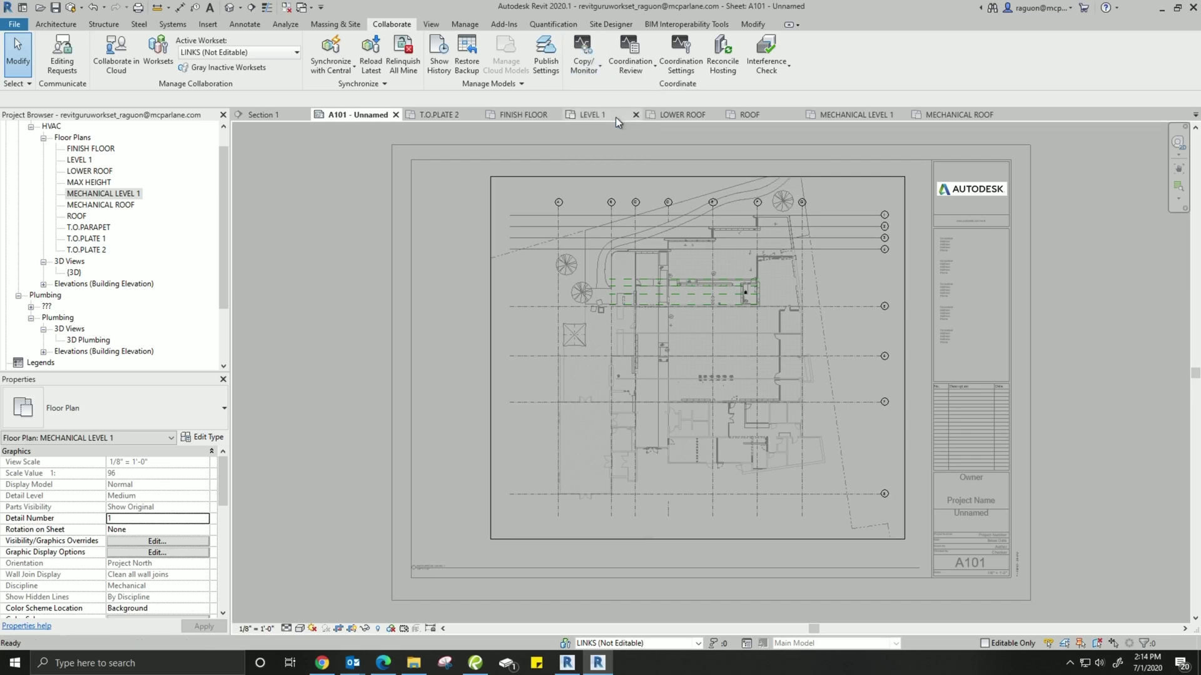
left_click(794, 280)
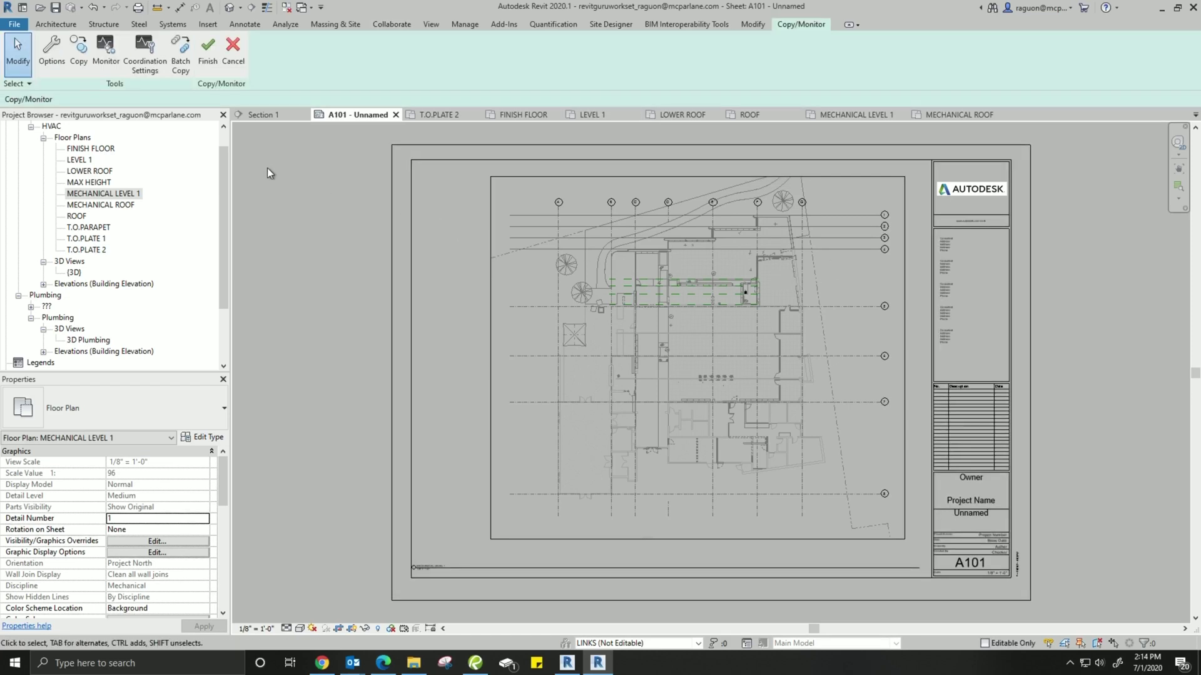
Copy all horizontal and vertical grids from the linked model with the Multiple option and finish Copy/Monitor
left_click(86, 68)
left_click(75, 99)
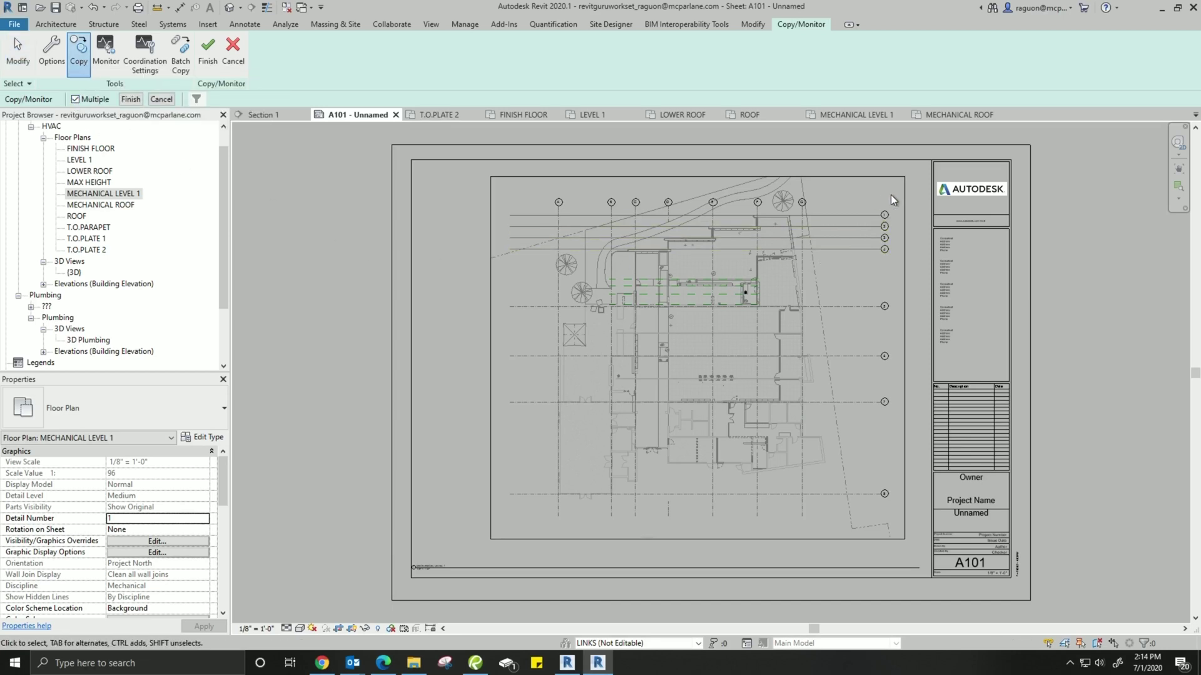
left_click_drag(894, 194, 865, 421)
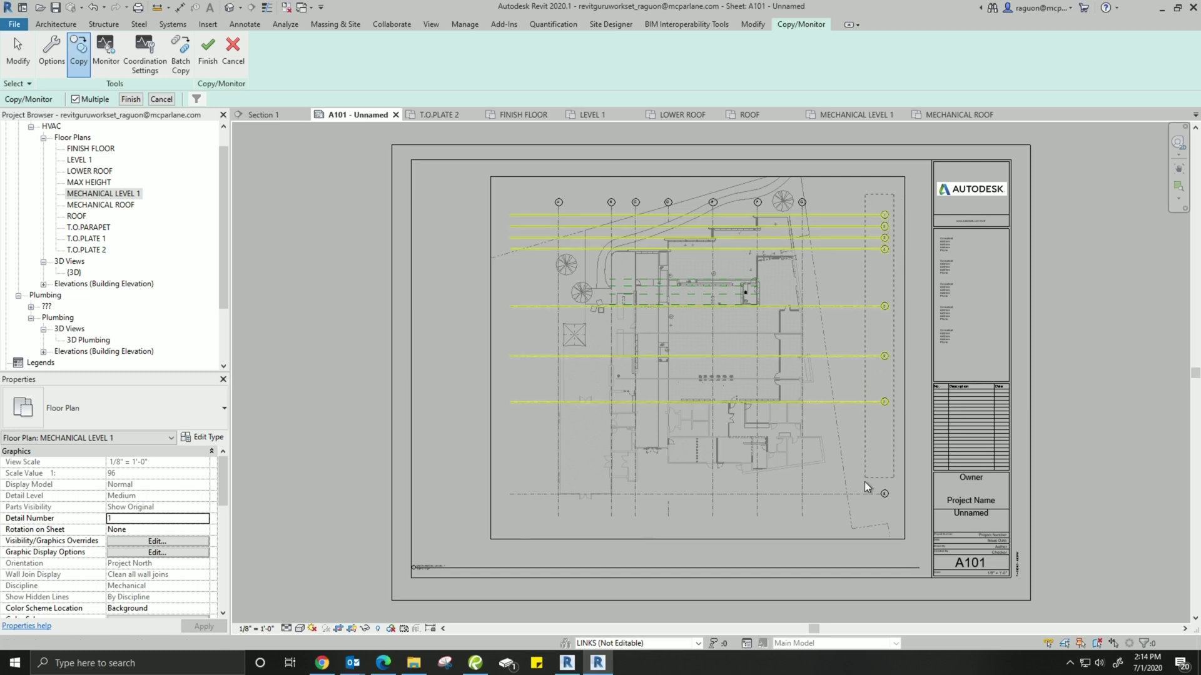
left_click_drag(864, 482, 554, 512)
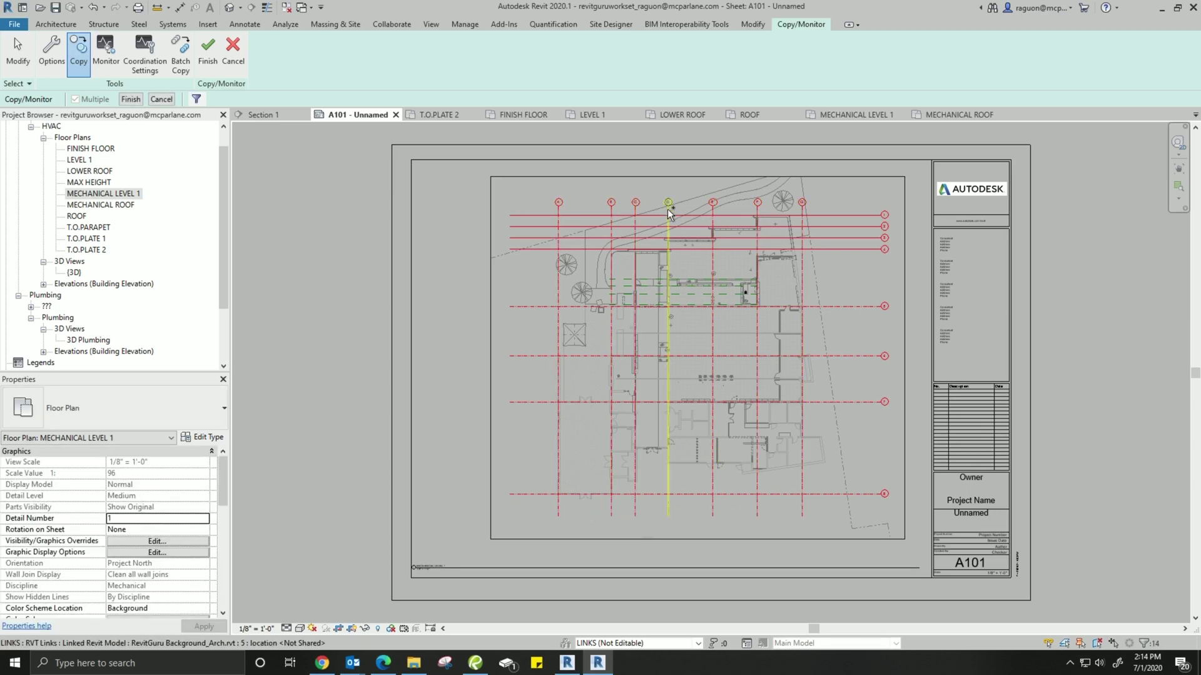
left_click(668, 513)
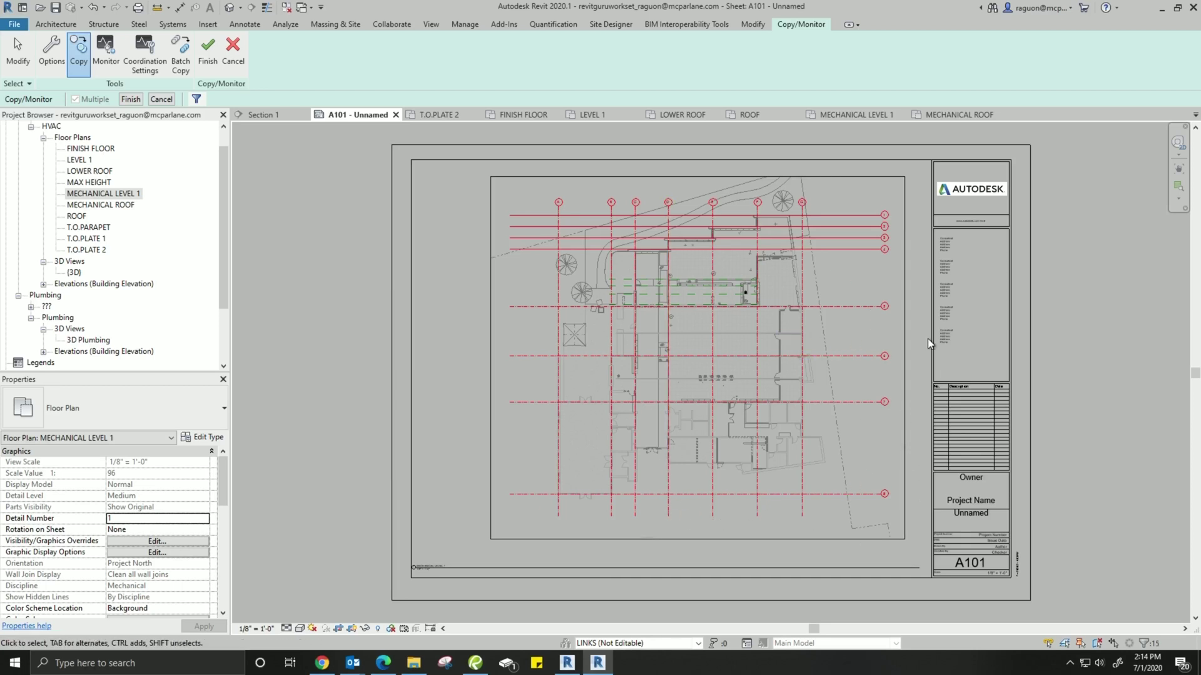
left_click(124, 99)
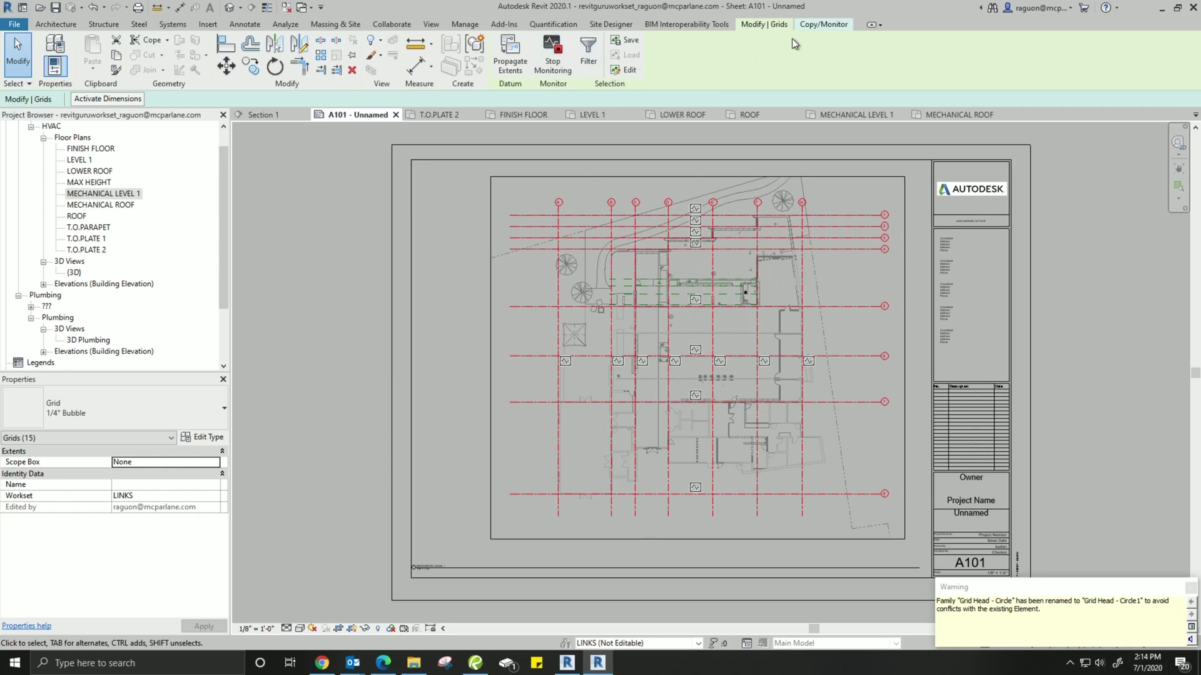
left_click(828, 24)
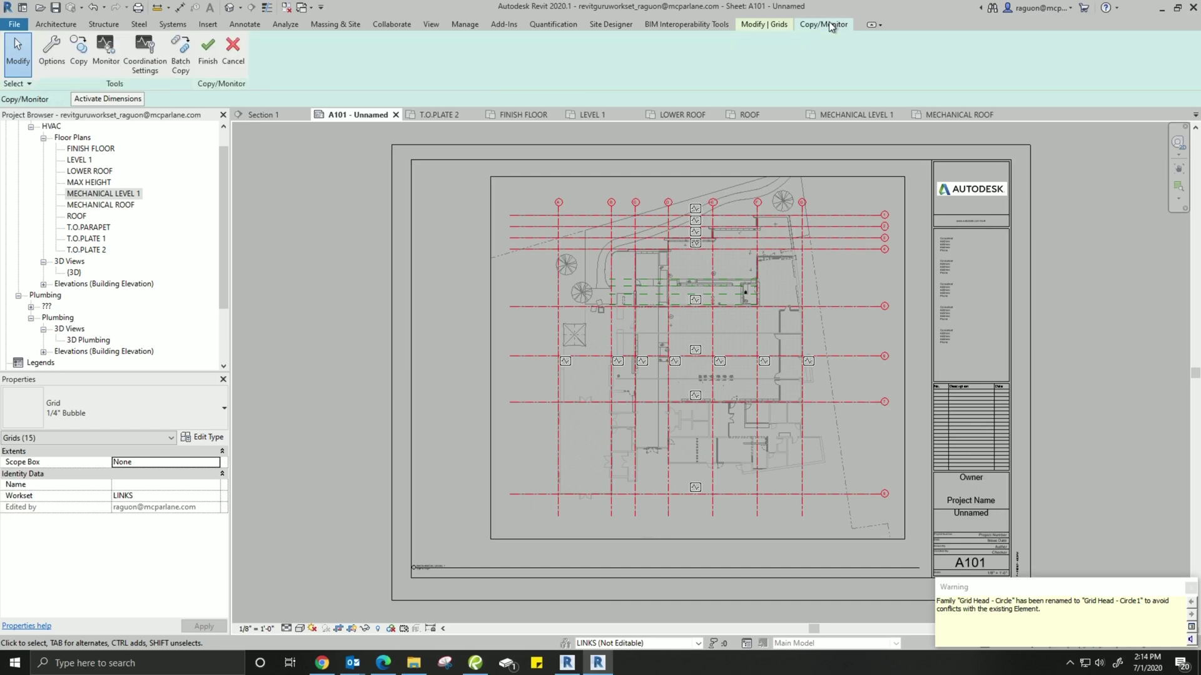
left_click(208, 61)
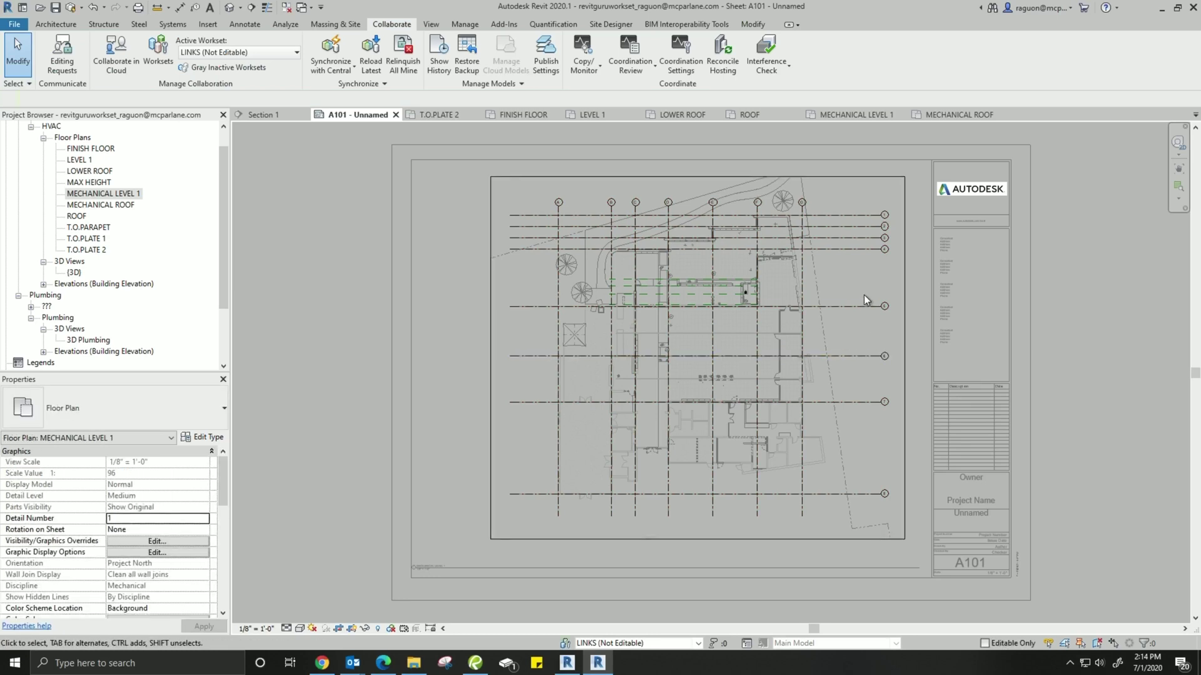
Inspect the copied grids 3 and 4 by selecting each one, and clear the selection
left_click(869, 239)
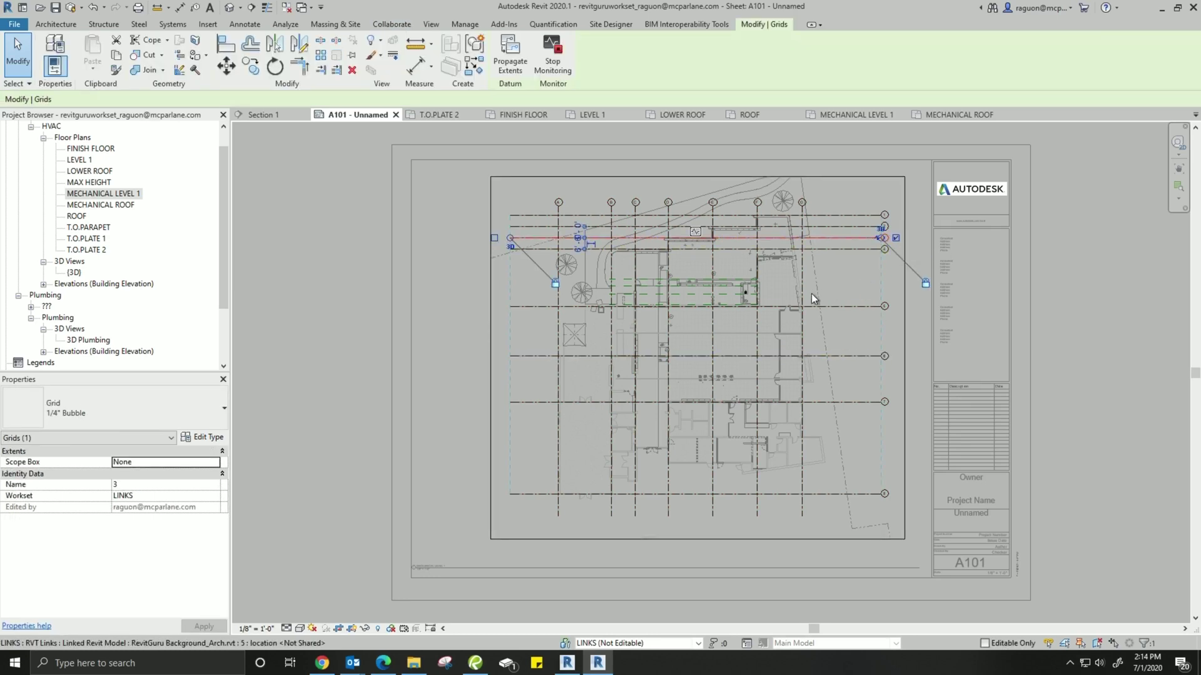
left_click(847, 249)
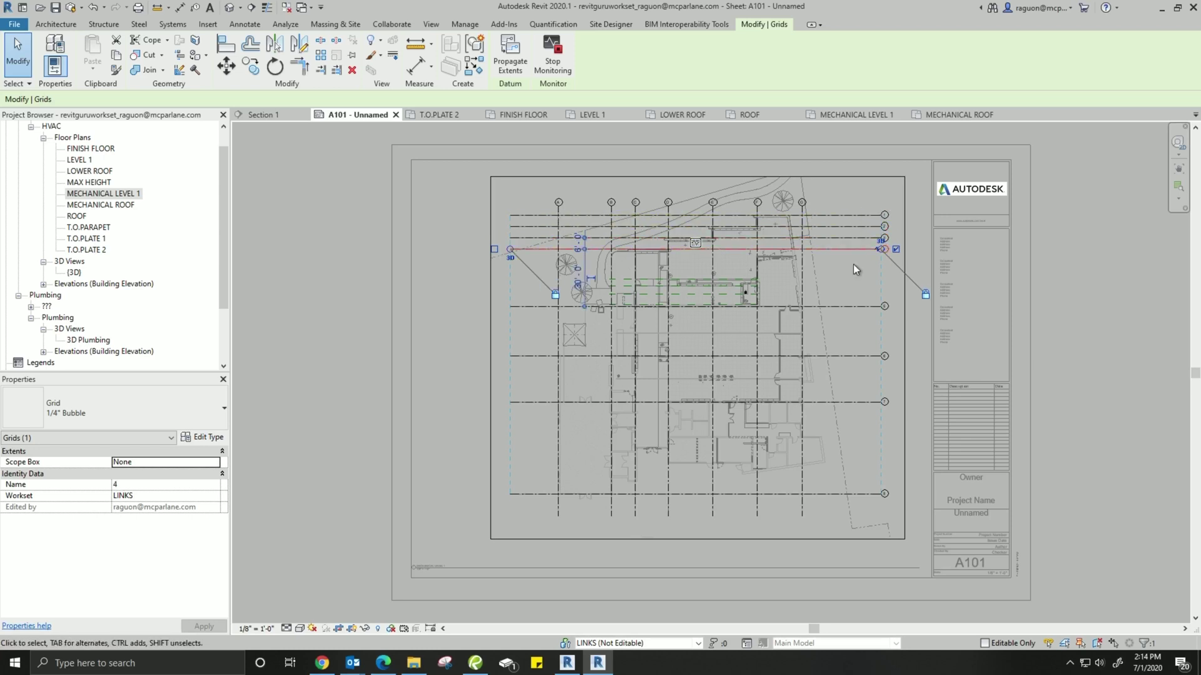
left_click(865, 335)
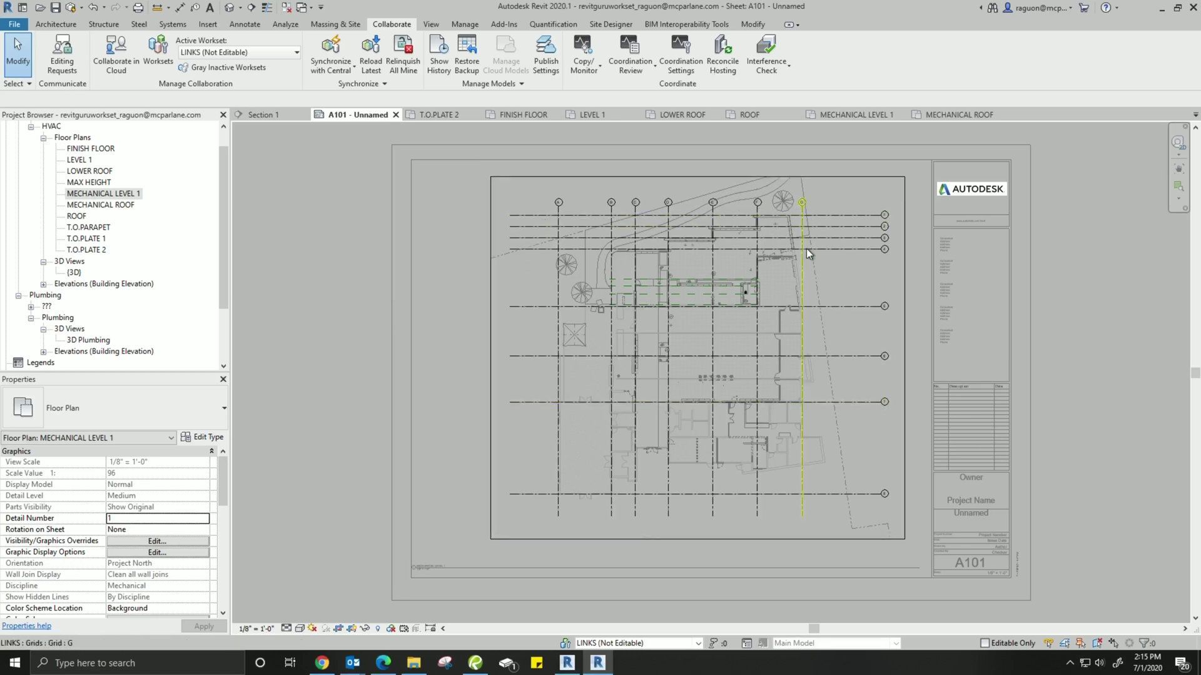
Pin all grid instances in the entire project, and check the pinning by selecting one of the upper horizontal grids
left_click(860, 216)
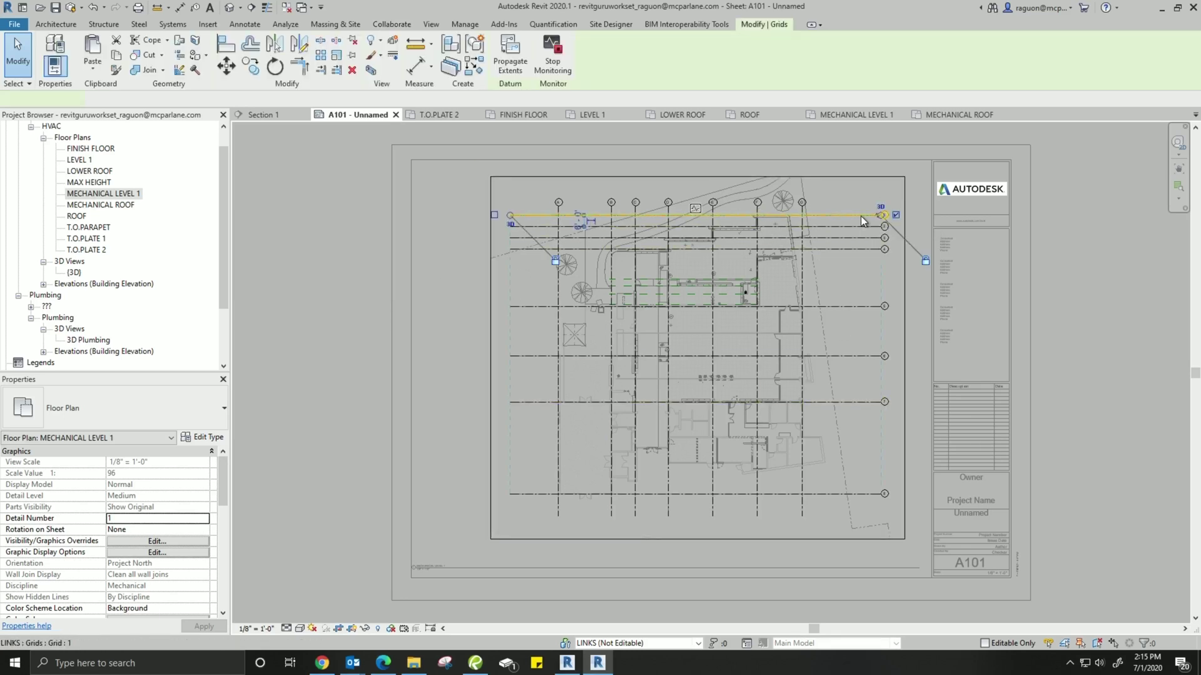
right_click(860, 216)
mouse_move(951, 425)
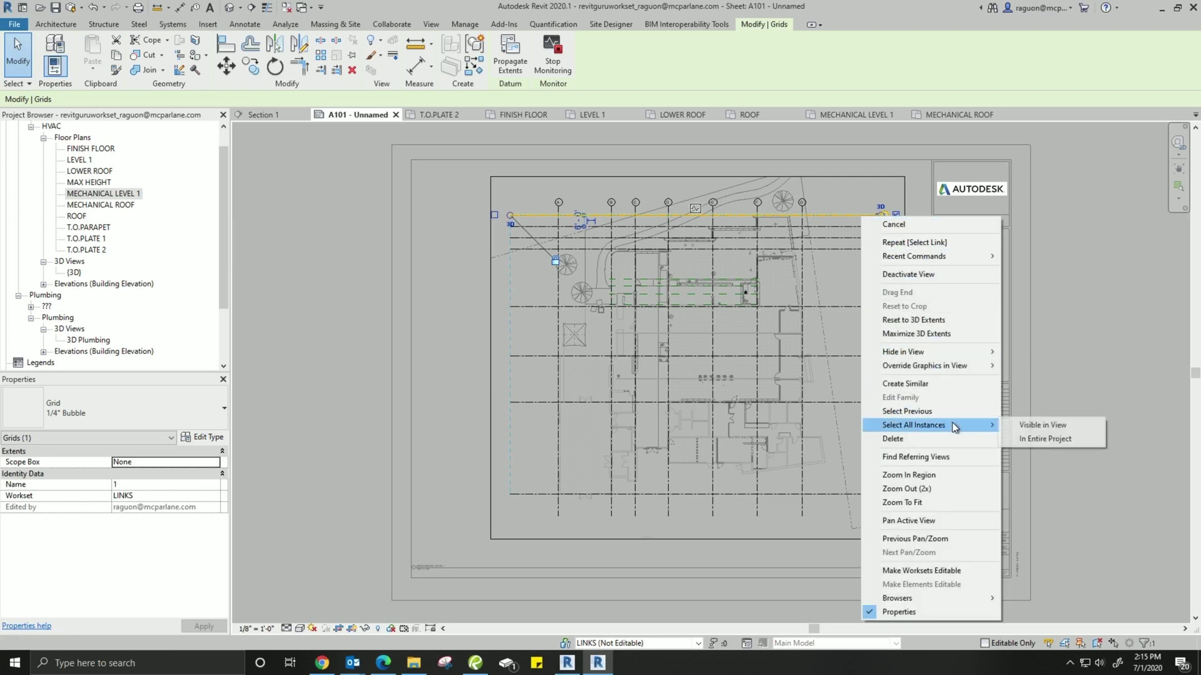
left_click(1037, 438)
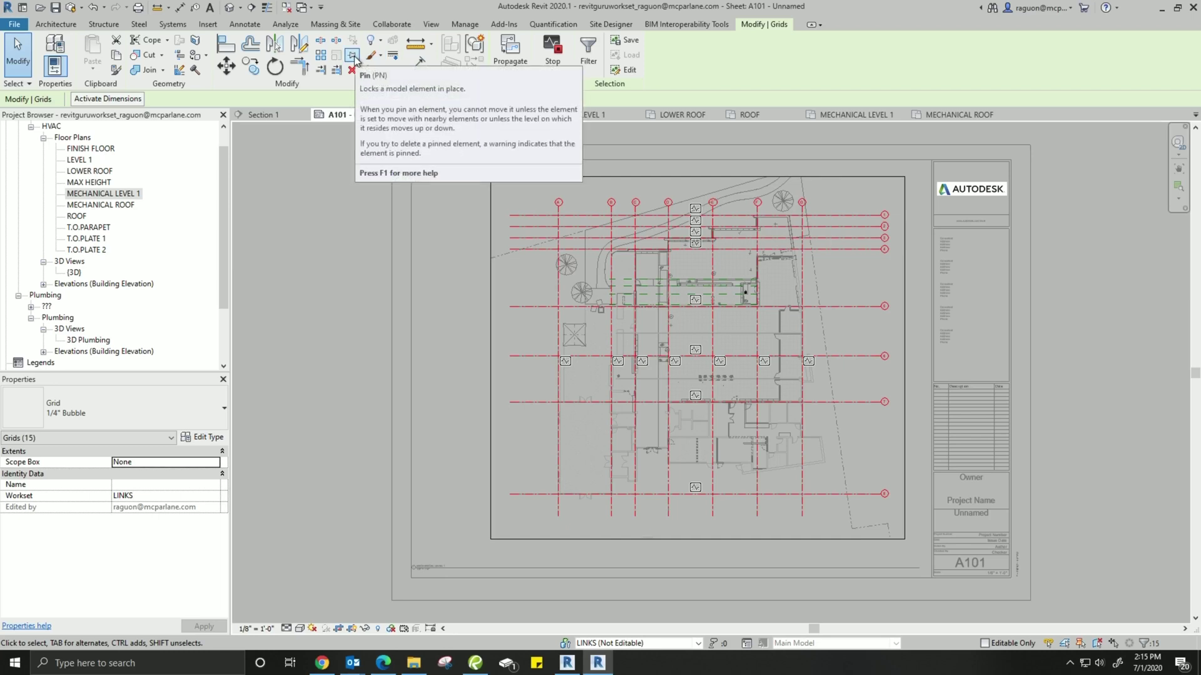
left_click(353, 55)
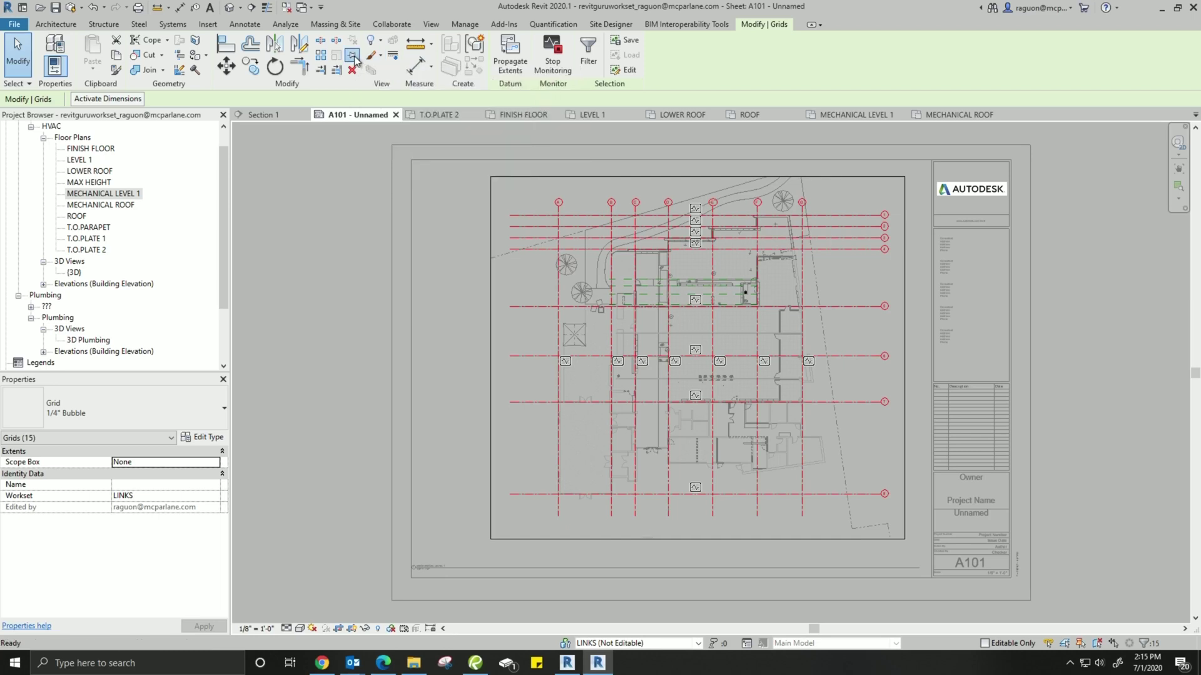
left_click(858, 225)
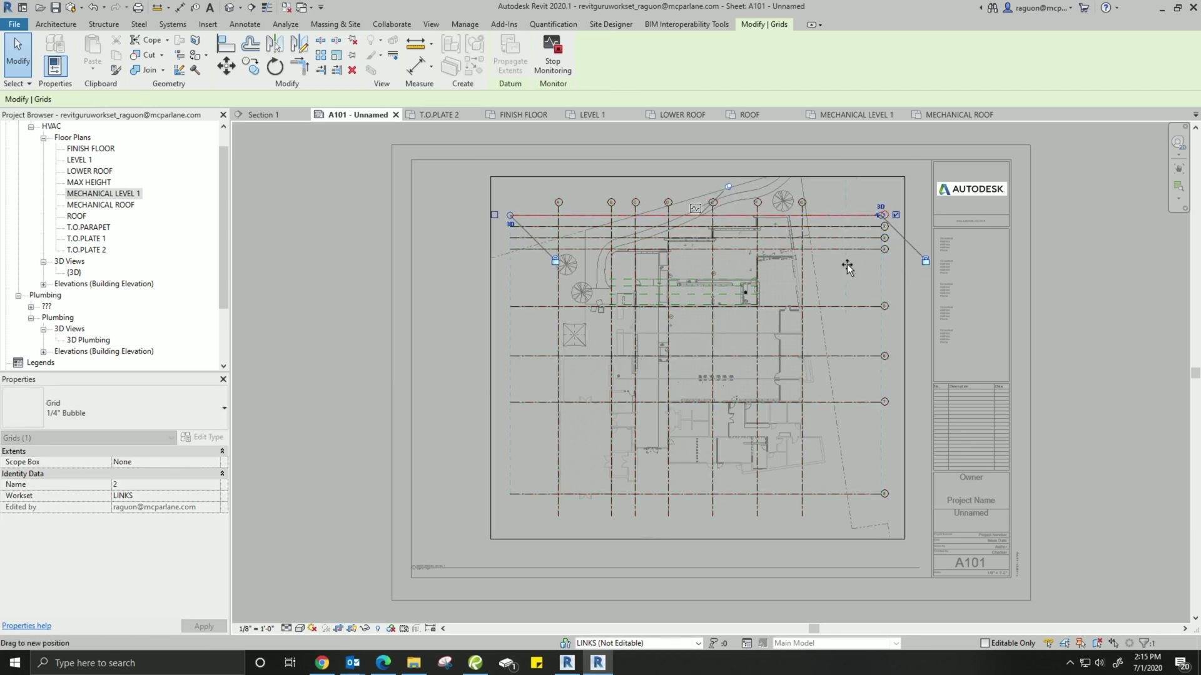
left_click(840, 210)
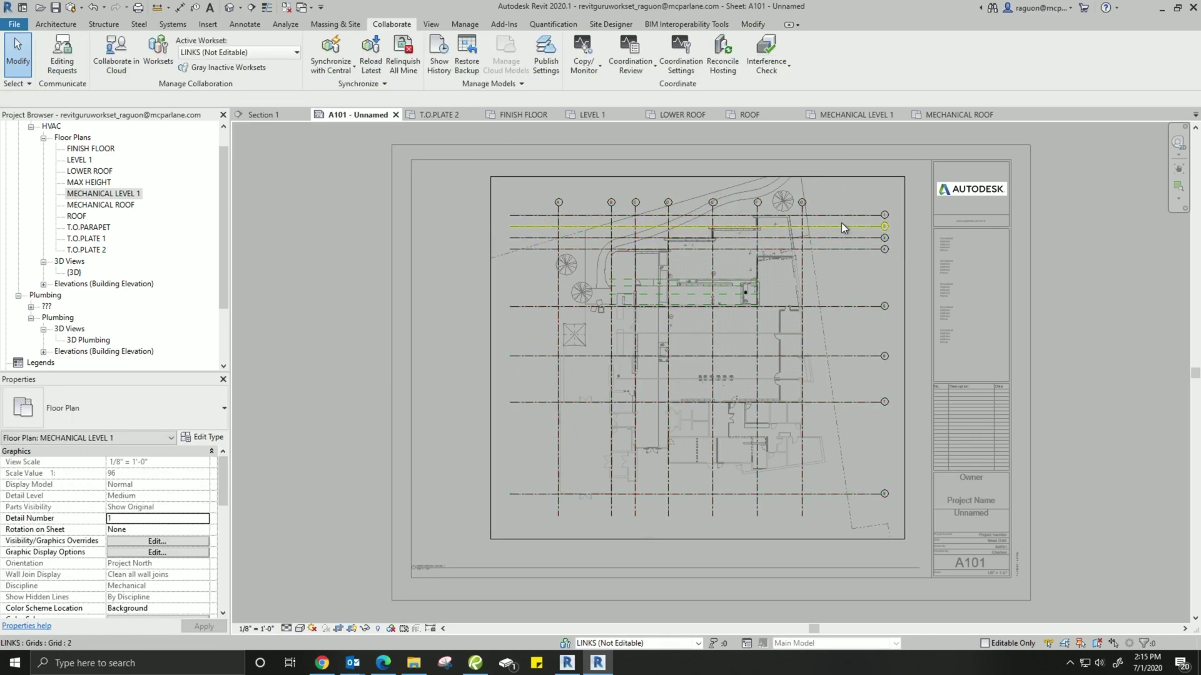
Pin the linked model RevitGuru Background_Arch.rvt in place and clear the selection
left_click(789, 189)
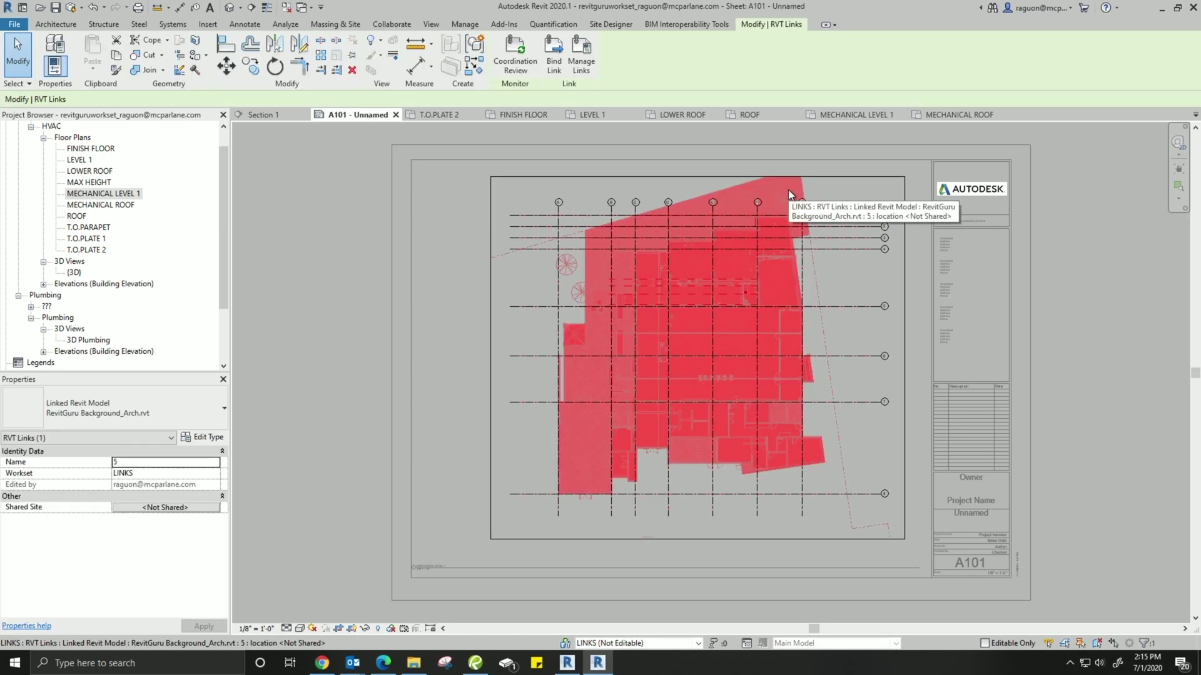
left_click(351, 56)
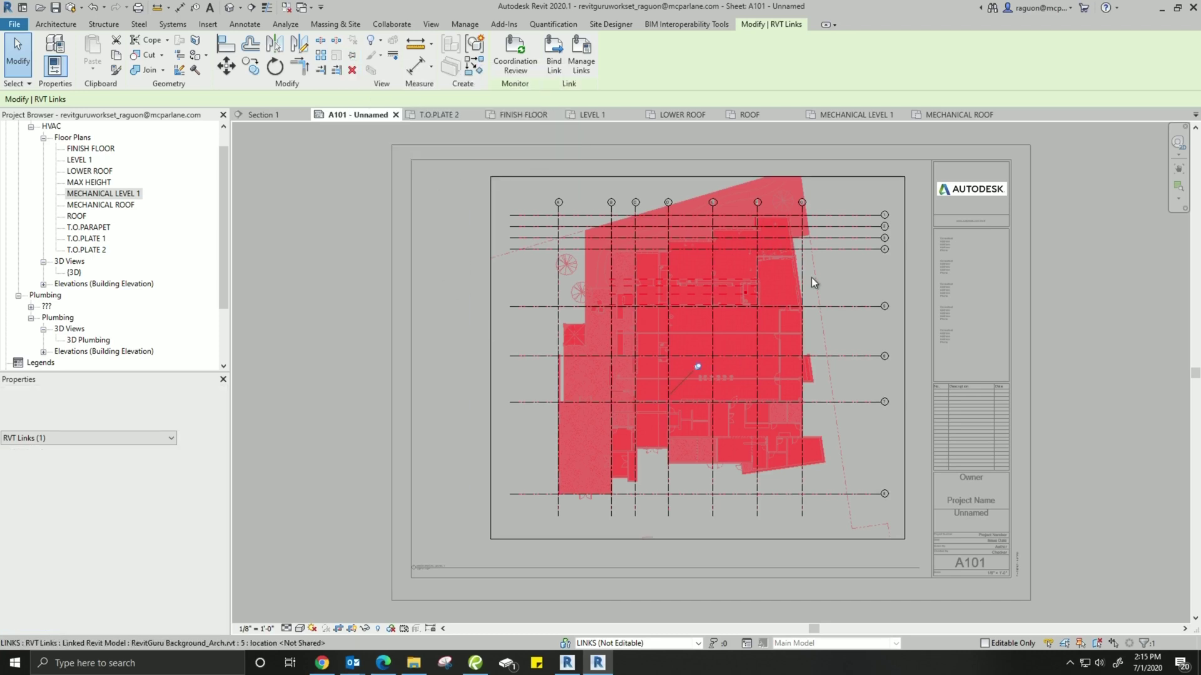
left_click(354, 356)
Deactivate the MECHANICAL LEVEL 1 view to return to sheet A101
left_click(681, 336)
right_click(681, 337)
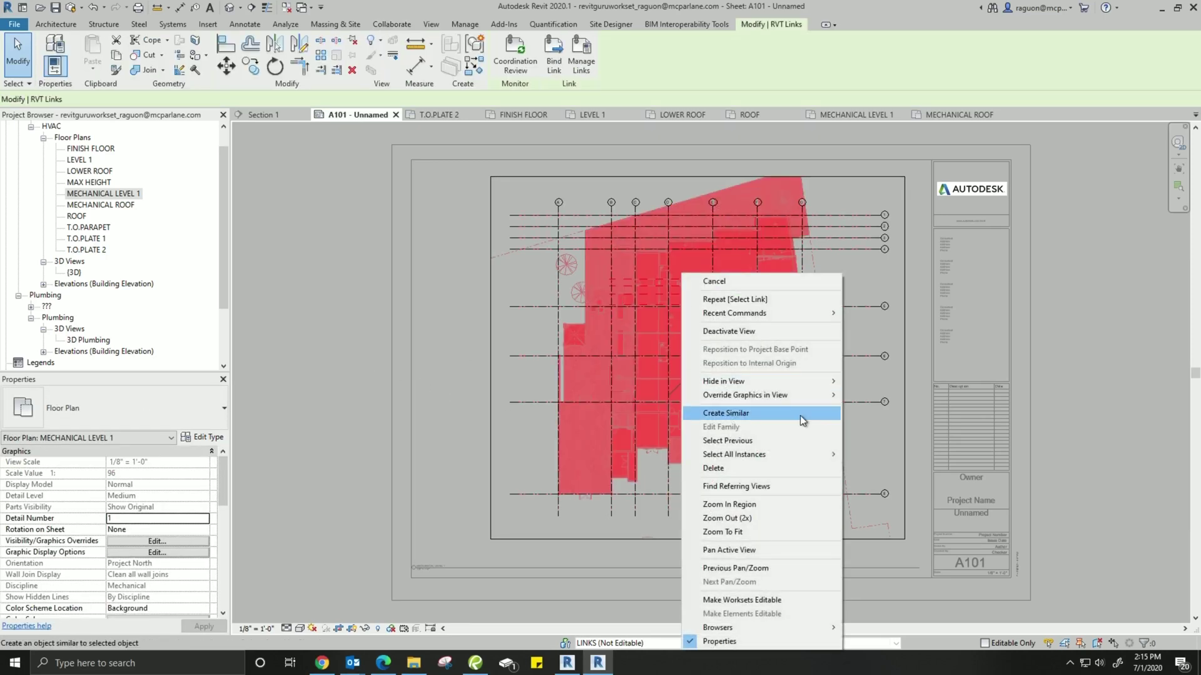
left_click(767, 333)
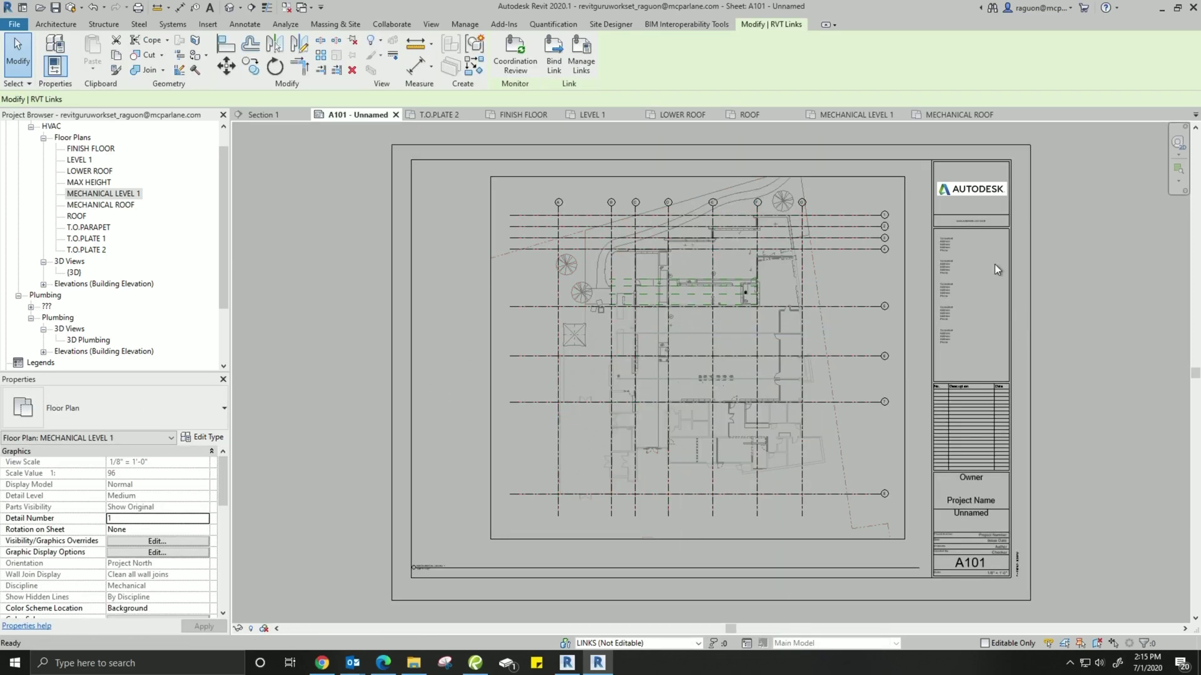
left_click(458, 413)
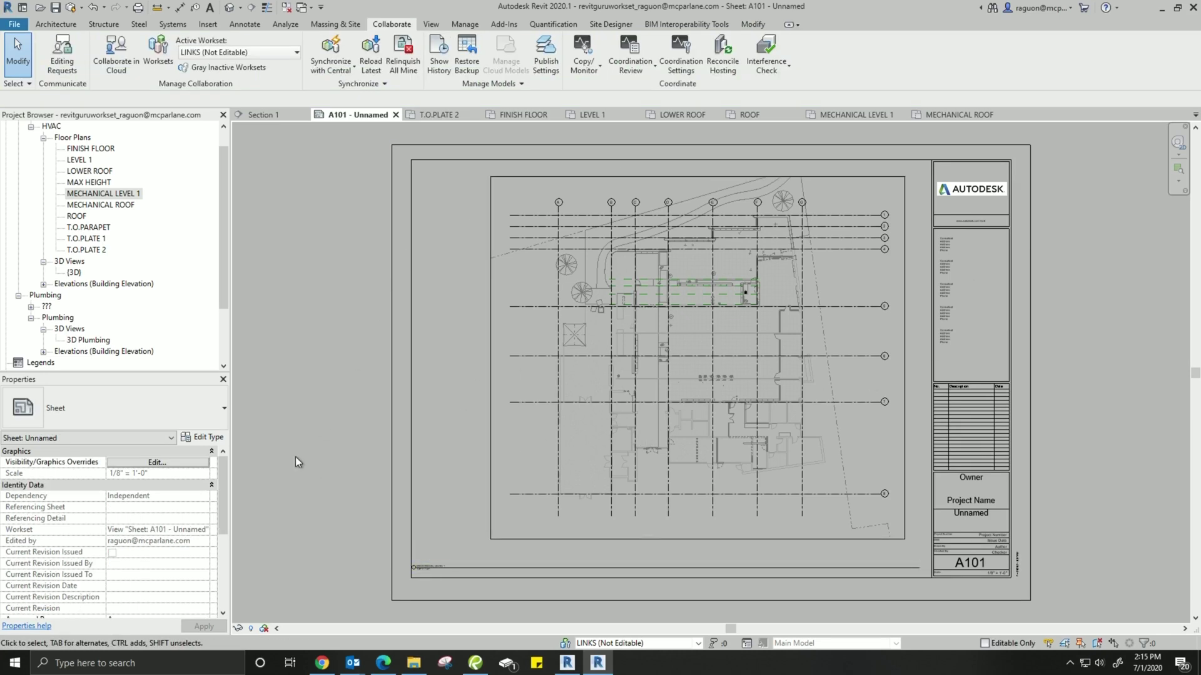
Create a new sheet using the E1 30 x 42 Horizontal titleblock
left_click_drag(219, 211, 224, 264)
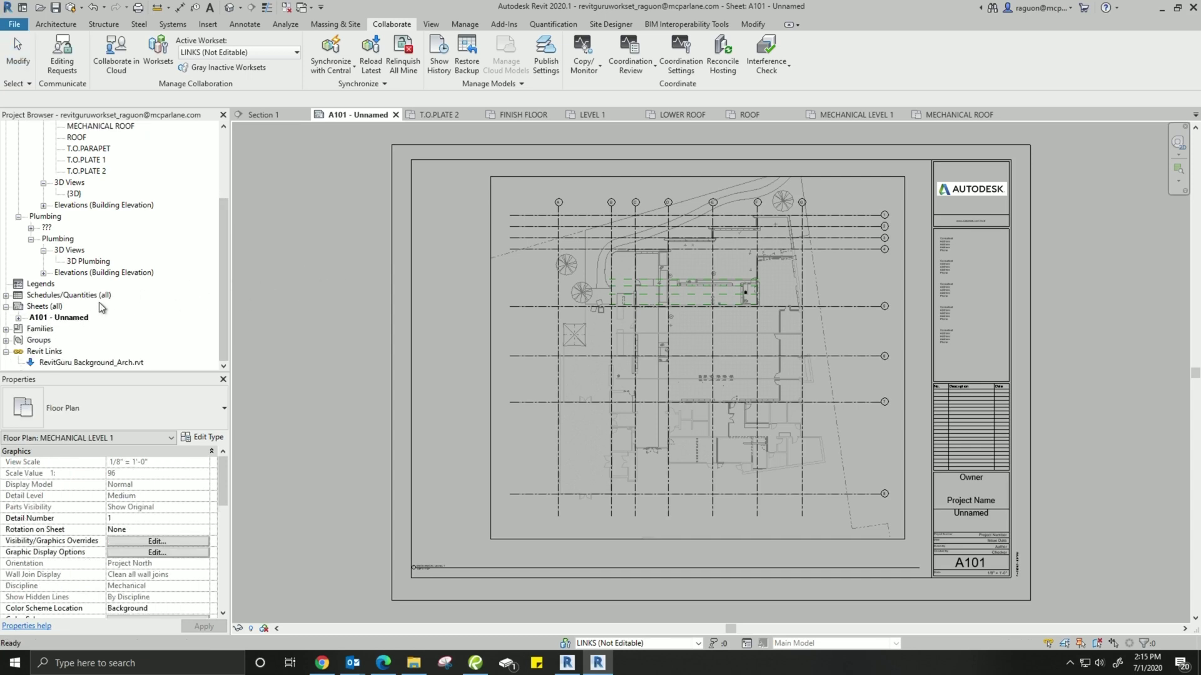
right_click(45, 308)
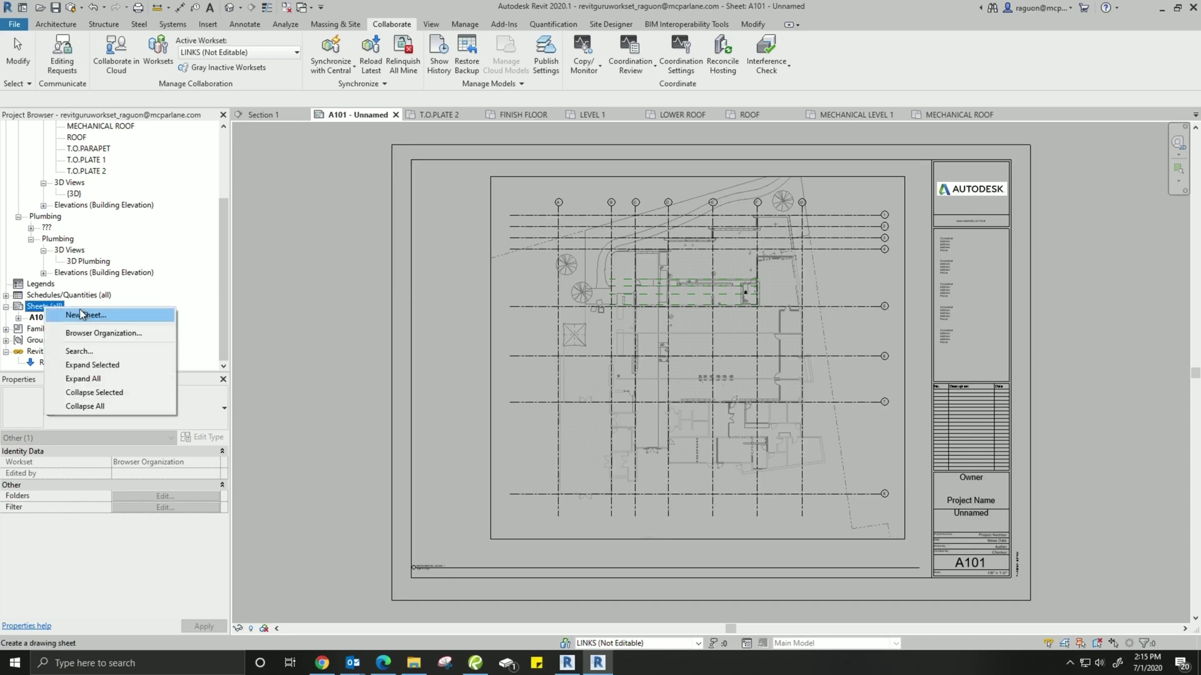
left_click(86, 315)
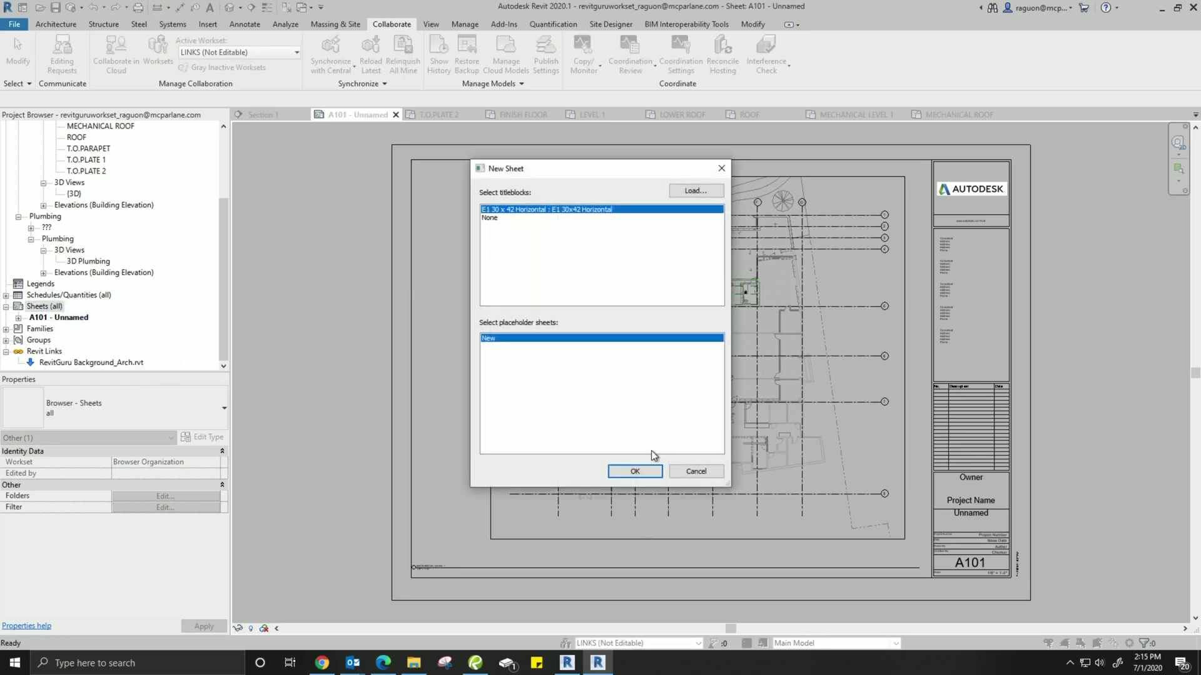
left_click(629, 473)
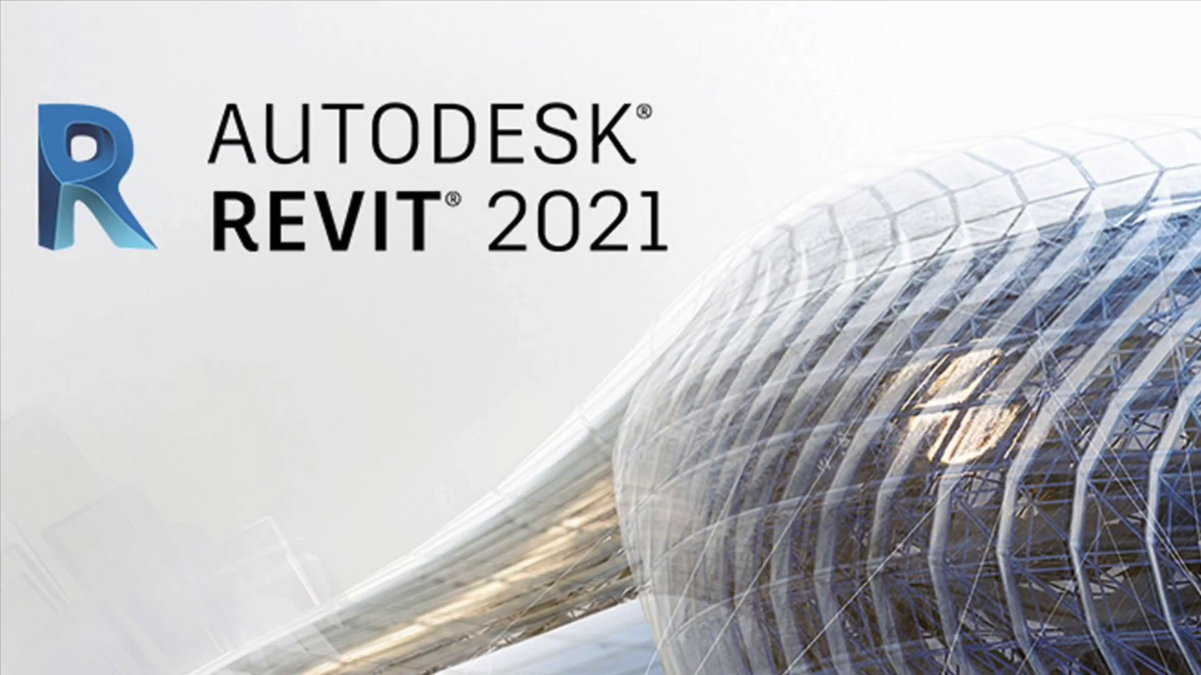